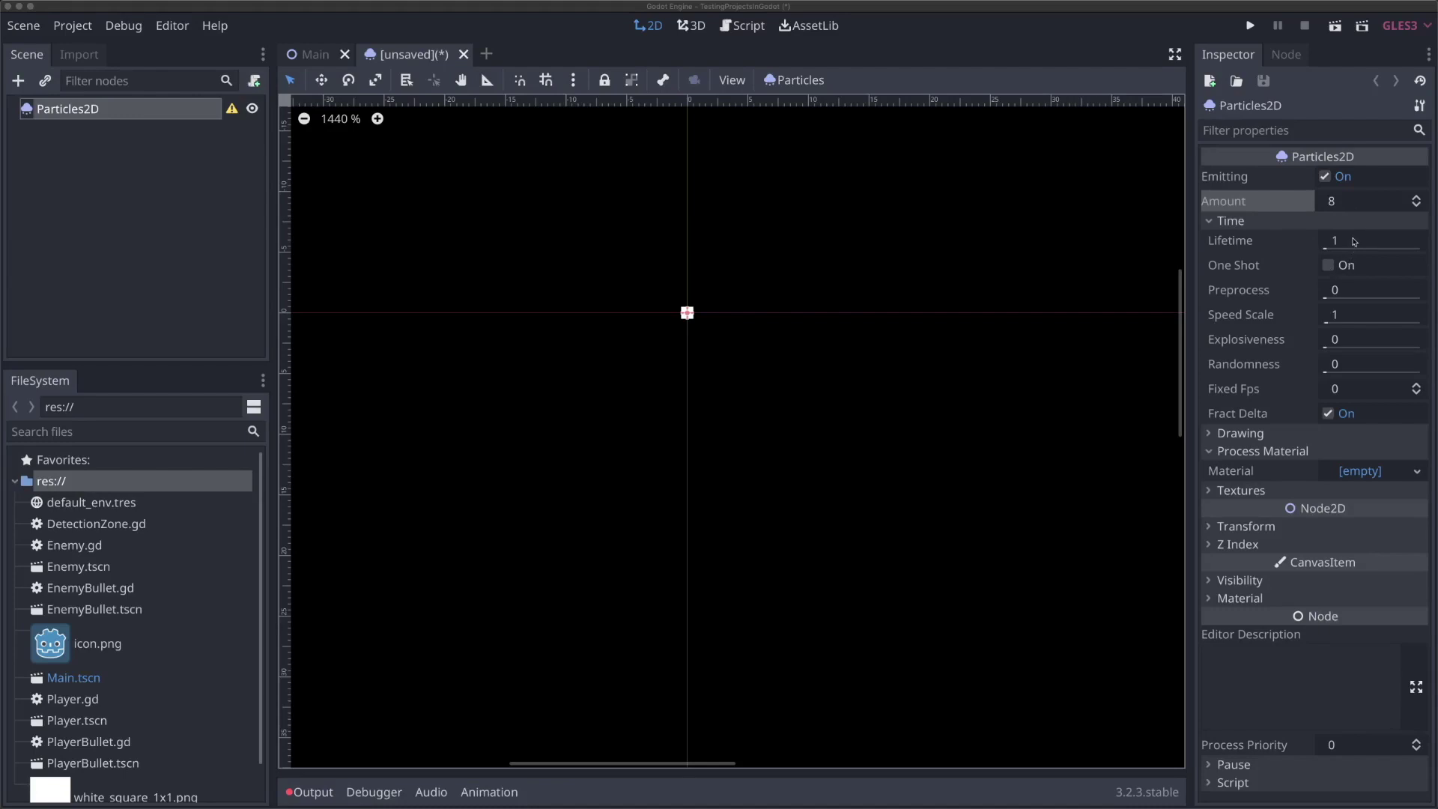
Set the Particles2D node's lifetime to 0.5 and its explosiveness to 0.8.
{"action": "left_click", "coordinate": [1354, 241]}
{"action": "type", "text": "0.5"}
{"action": "key", "text": "Return"}
{"action": "left_click", "coordinate": [1355, 341]}
{"action": "type", "text": ".8"}
{"action": "key", "text": "Return"}
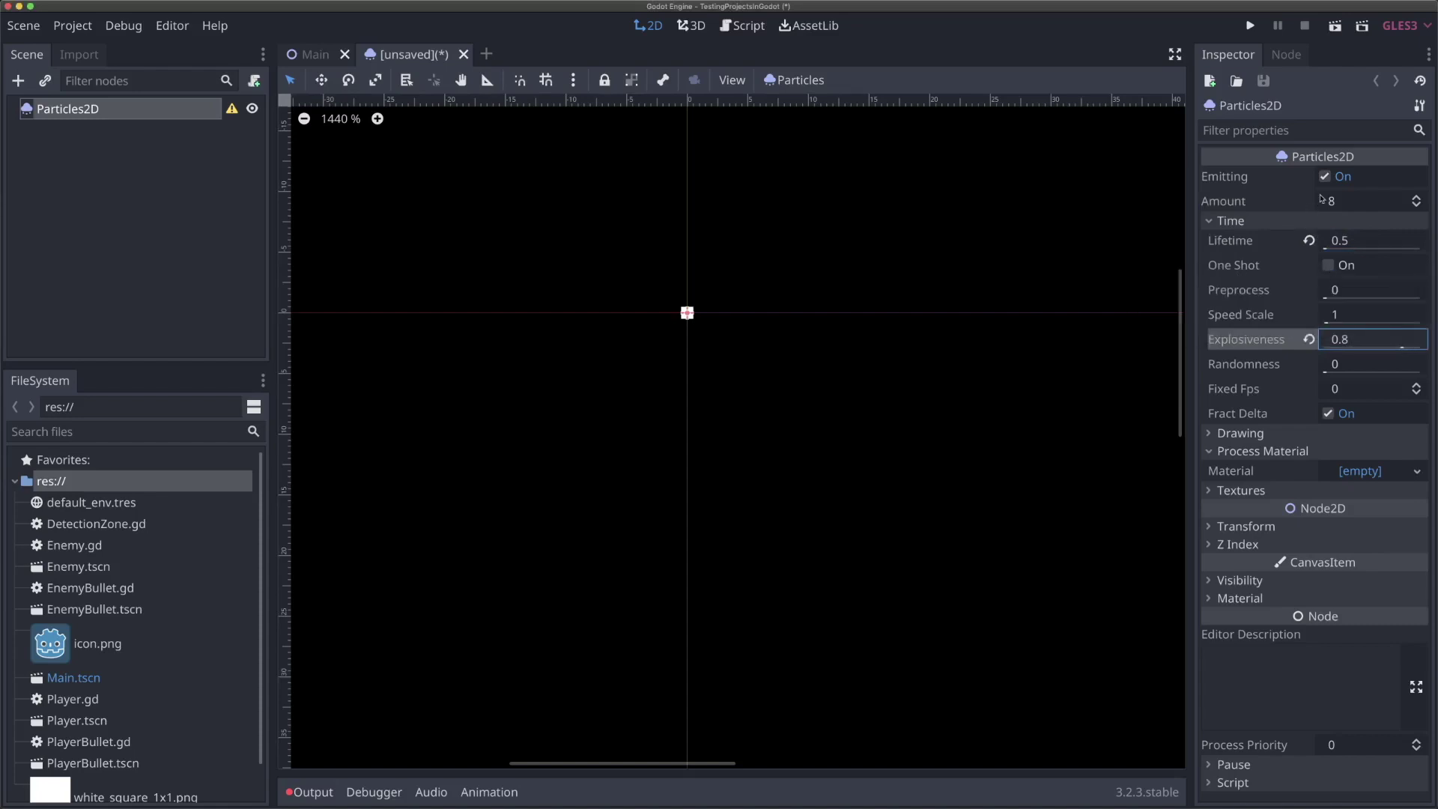
Set the particle amount to 12 and the randomness to 0.1.
{"action": "left_click", "coordinate": [1346, 207]}
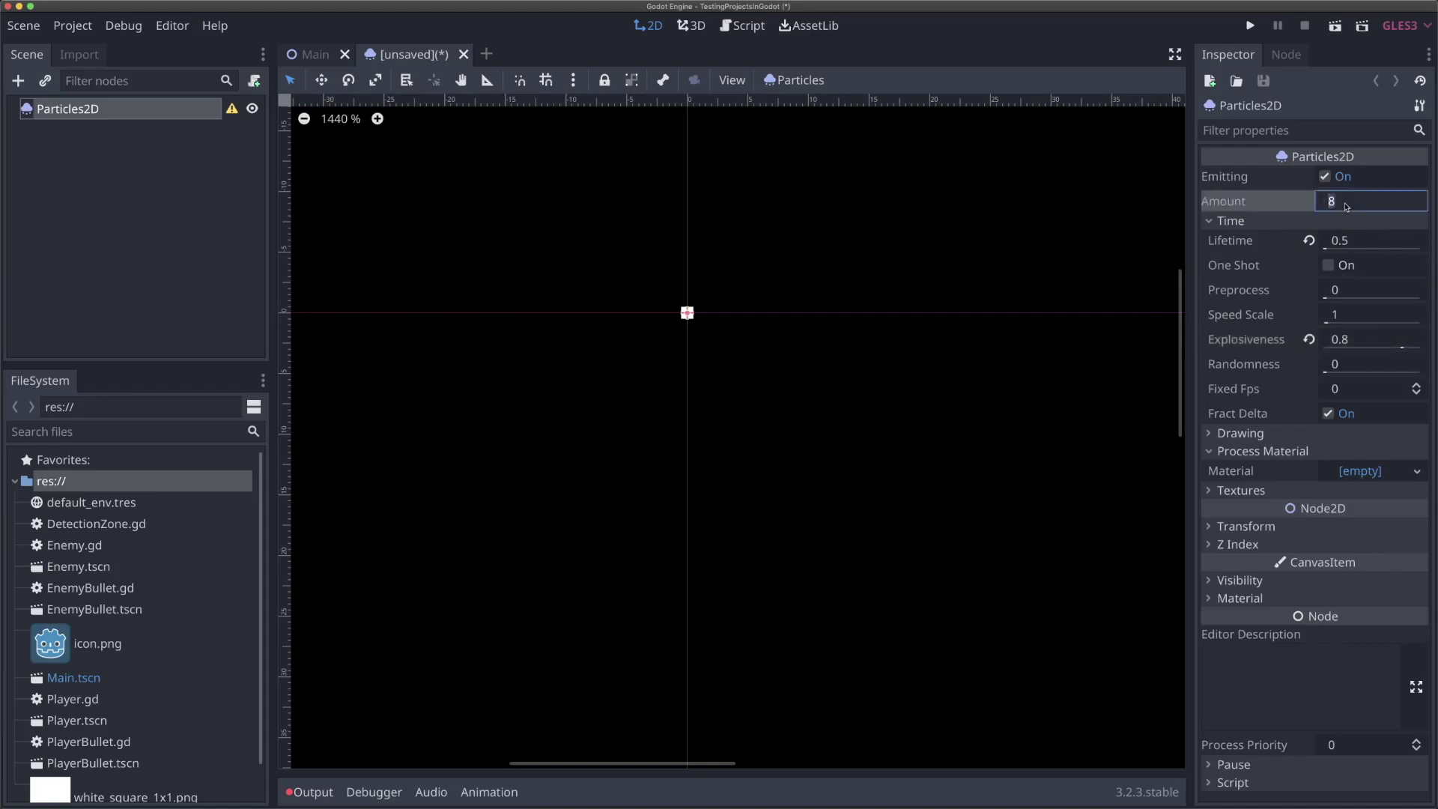
{"action": "type", "text": "12"}
{"action": "key", "text": "Return"}
{"action": "left_click", "coordinate": [1343, 365]}
{"action": "type", "text": ".1"}
{"action": "key", "text": "Return"}
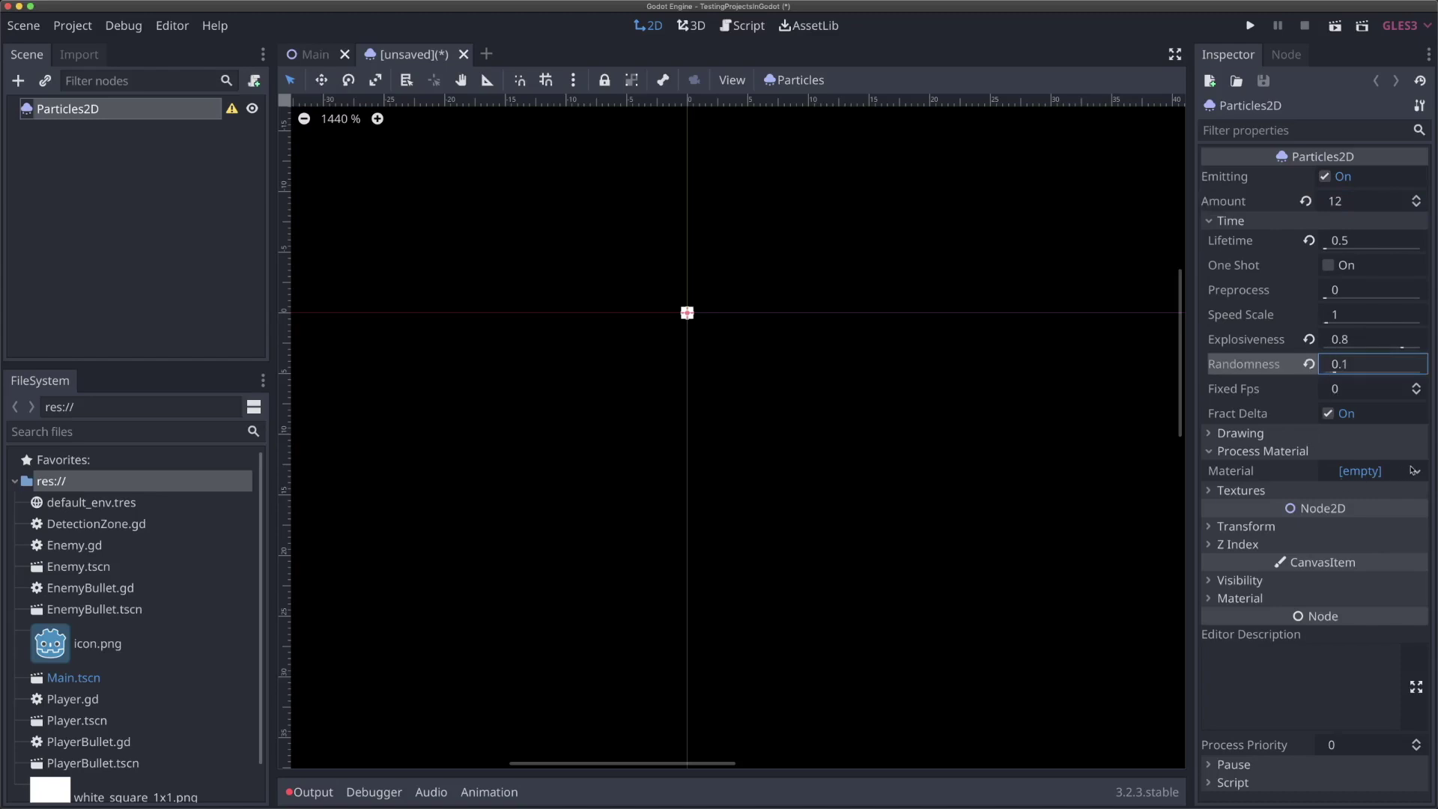
Assign a new ParticlesMaterial as the process material and set its Y gravity to 0.
{"action": "left_click", "coordinate": [1414, 470]}
{"action": "left_click", "coordinate": [1360, 511]}
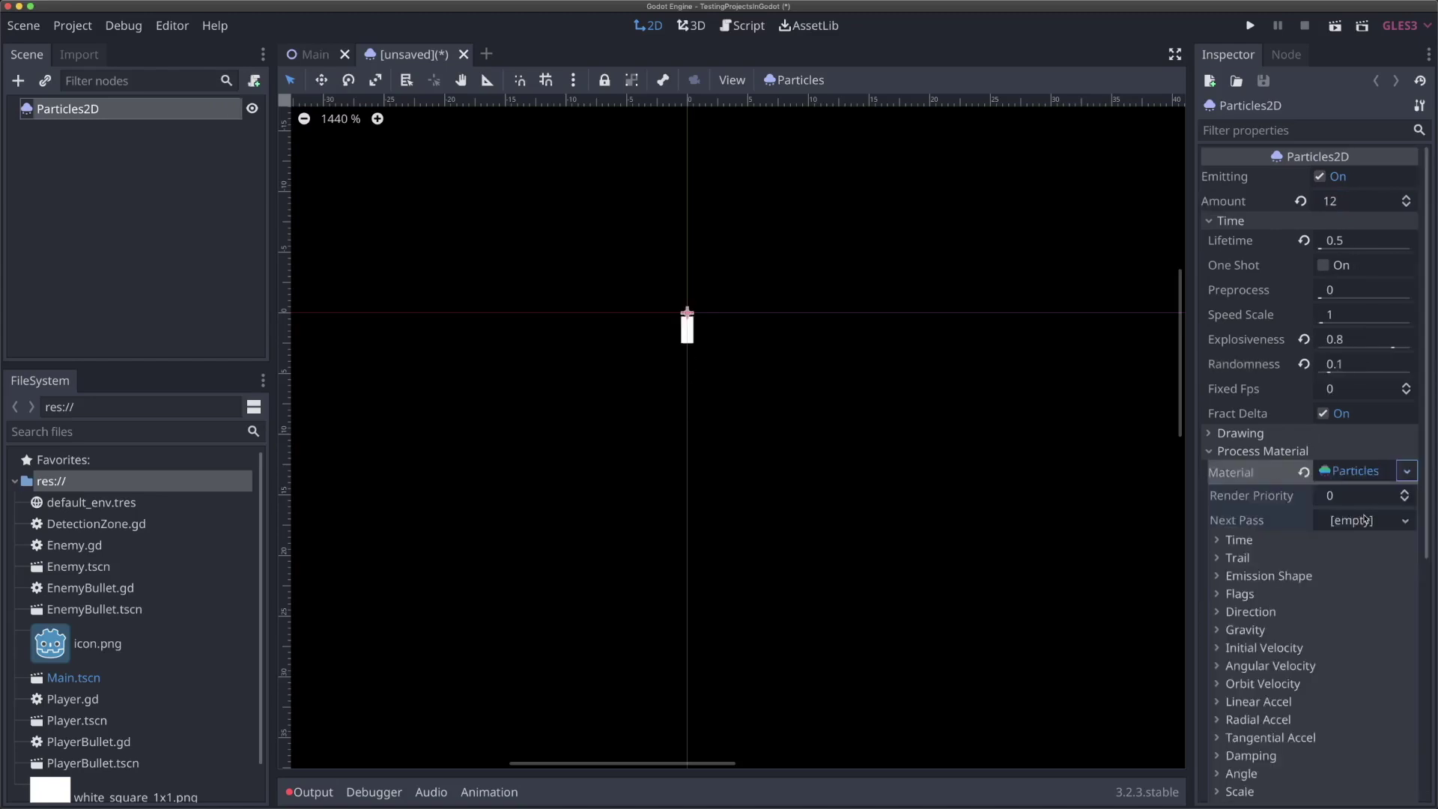
{"action": "scroll", "coordinate": [1341, 525], "scroll_direction": "down", "scroll_amount": 4}
{"action": "left_click", "coordinate": [1266, 493]}
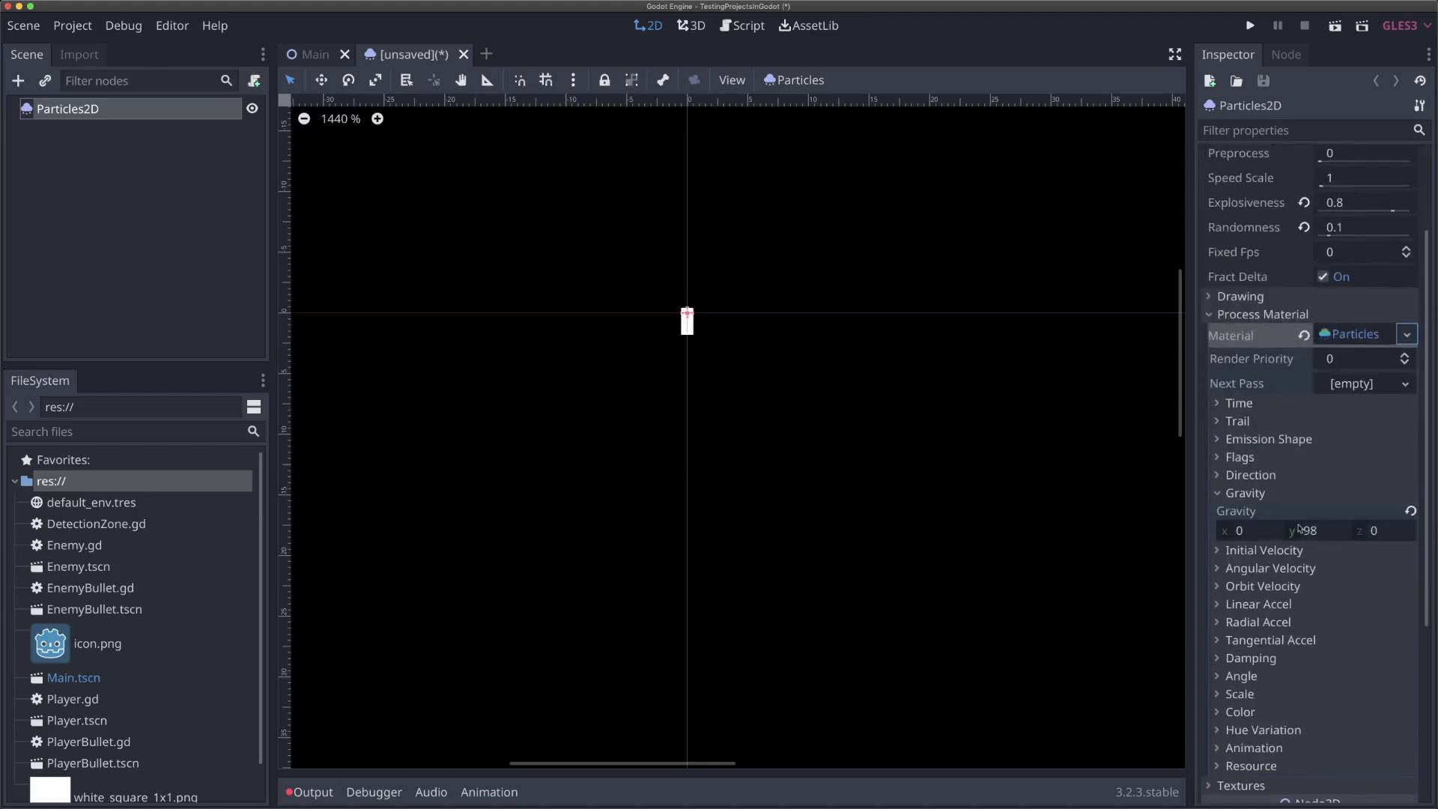
{"action": "left_click", "coordinate": [1300, 529]}
{"action": "key", "text": "BackSpace"}
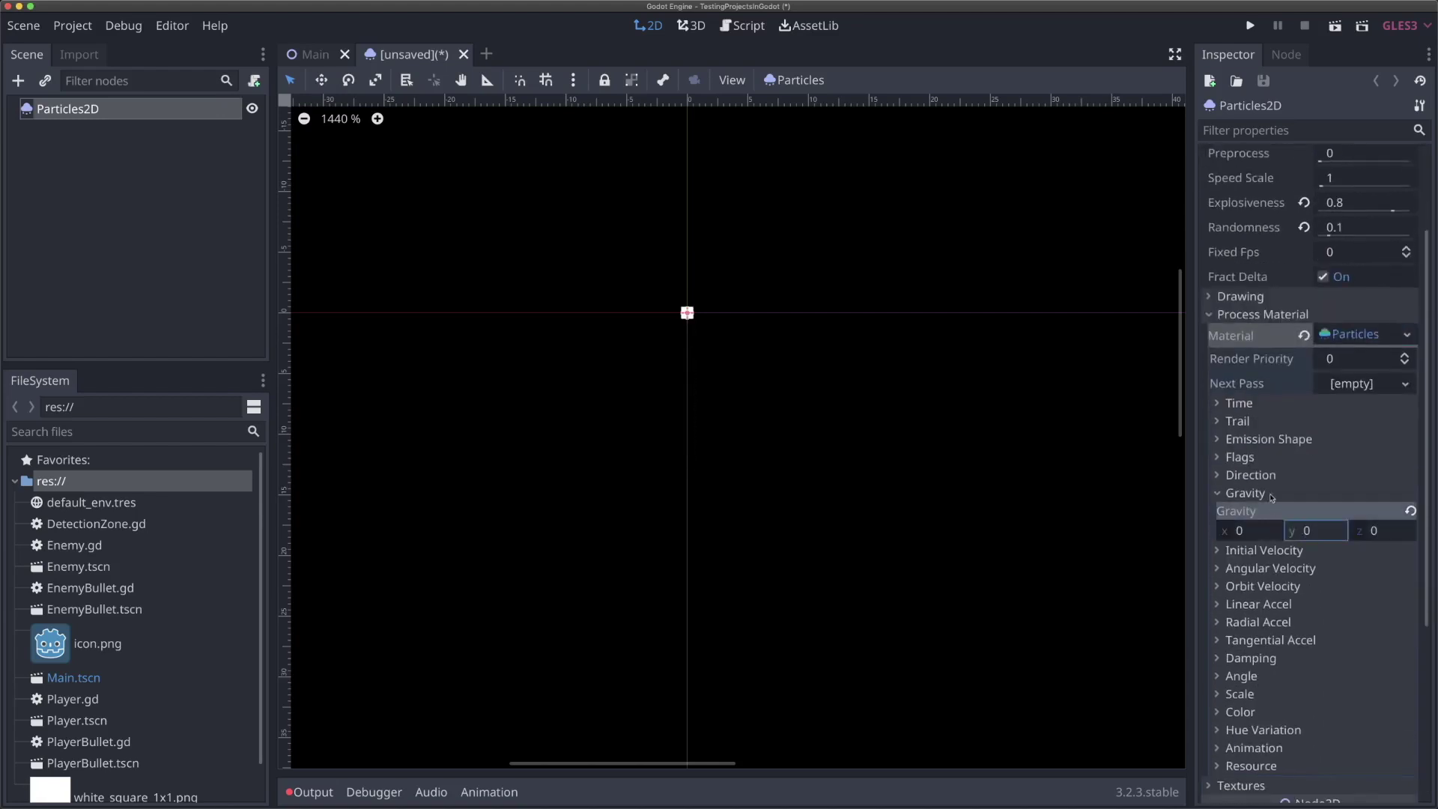
Set the spread in the particle material's direction settings to 30.
{"action": "left_click", "coordinate": [1268, 480]}
{"action": "left_click", "coordinate": [1267, 480]}
{"action": "left_click", "coordinate": [1264, 492]}
{"action": "left_click", "coordinate": [1265, 476]}
{"action": "left_click", "coordinate": [1346, 541]}
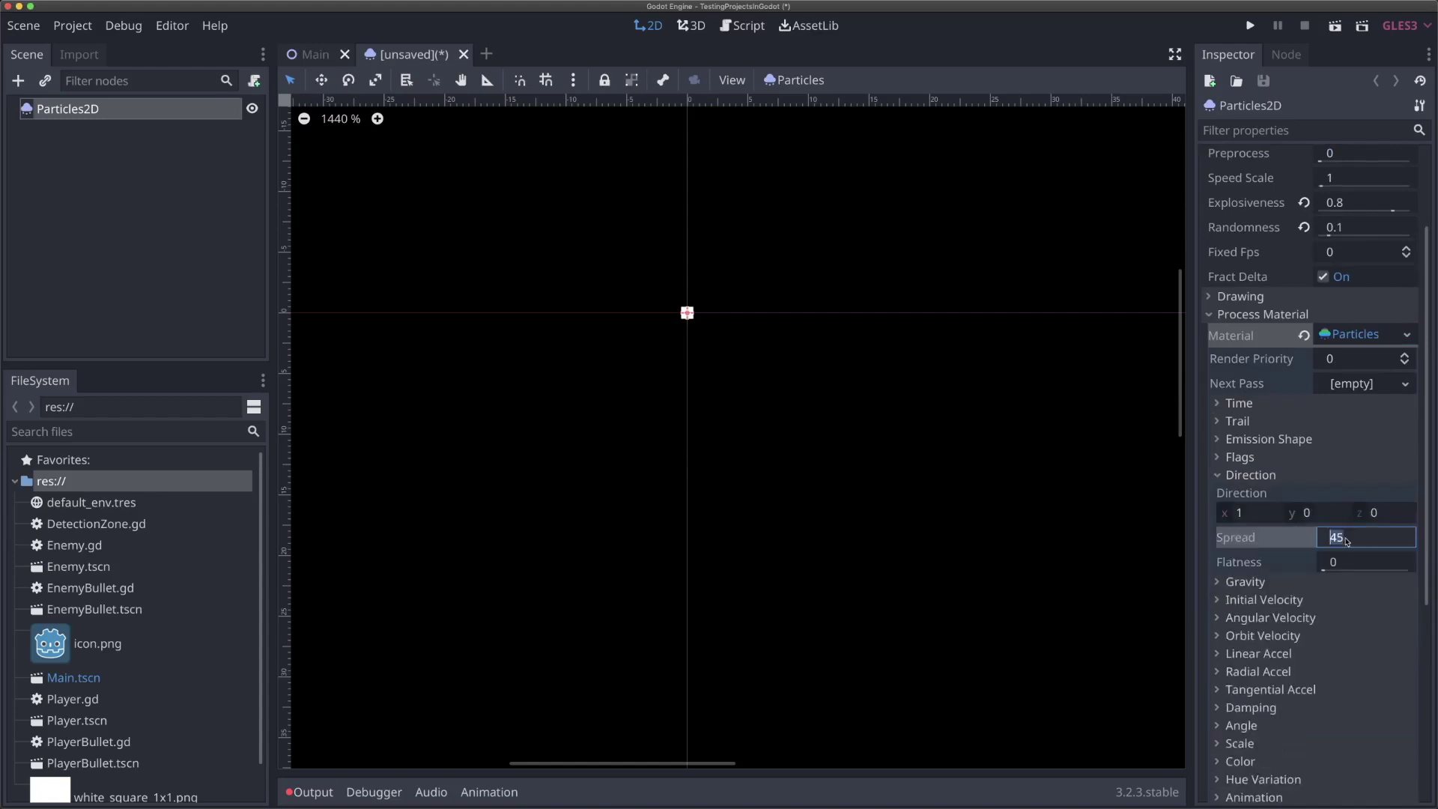
{"action": "type", "text": "30"}
{"action": "key", "text": "Return"}
{"action": "left_click", "coordinate": [1271, 476]}
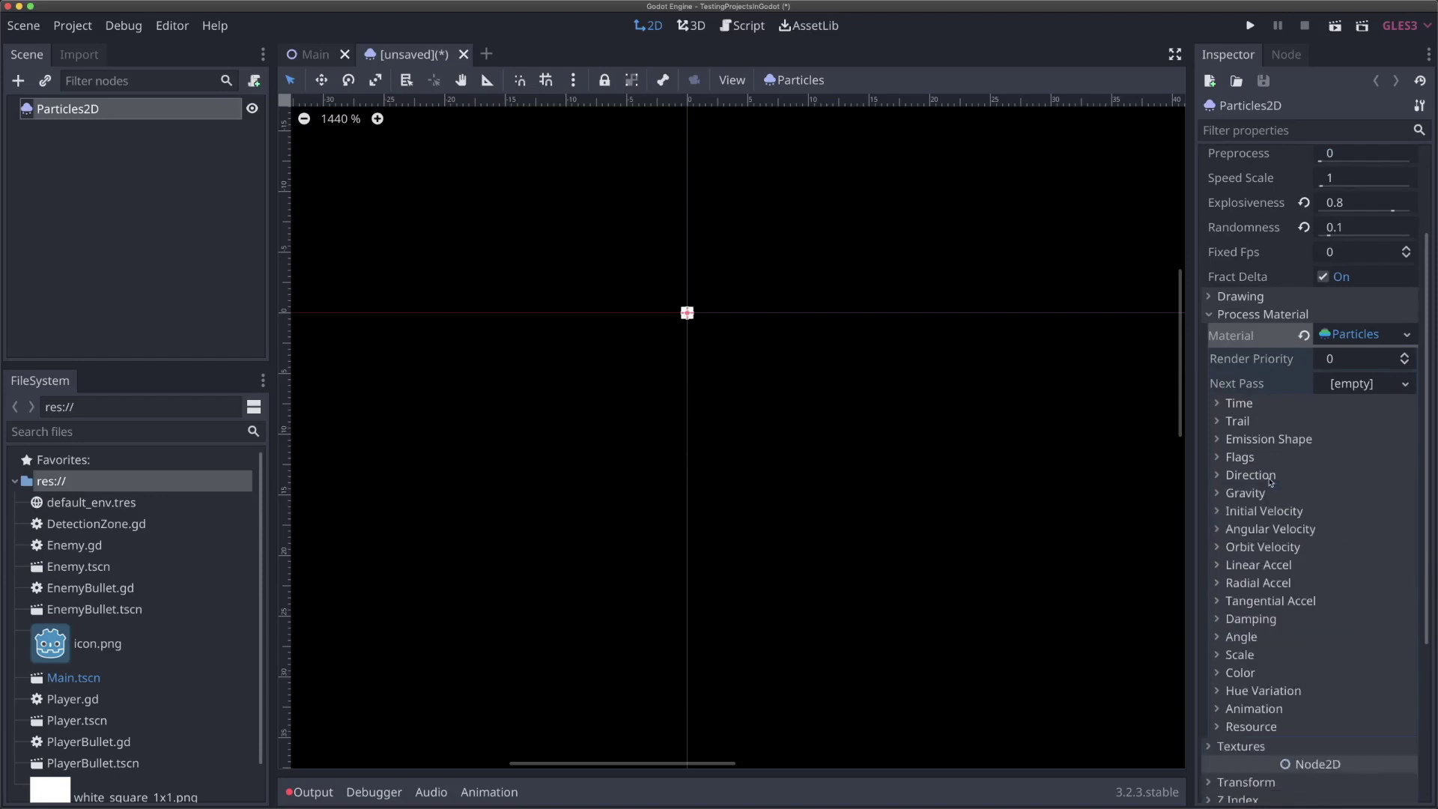
Set the particle material's initial velocity to 100.
{"action": "left_click", "coordinate": [1276, 511]}
{"action": "left_click", "coordinate": [1351, 531]}
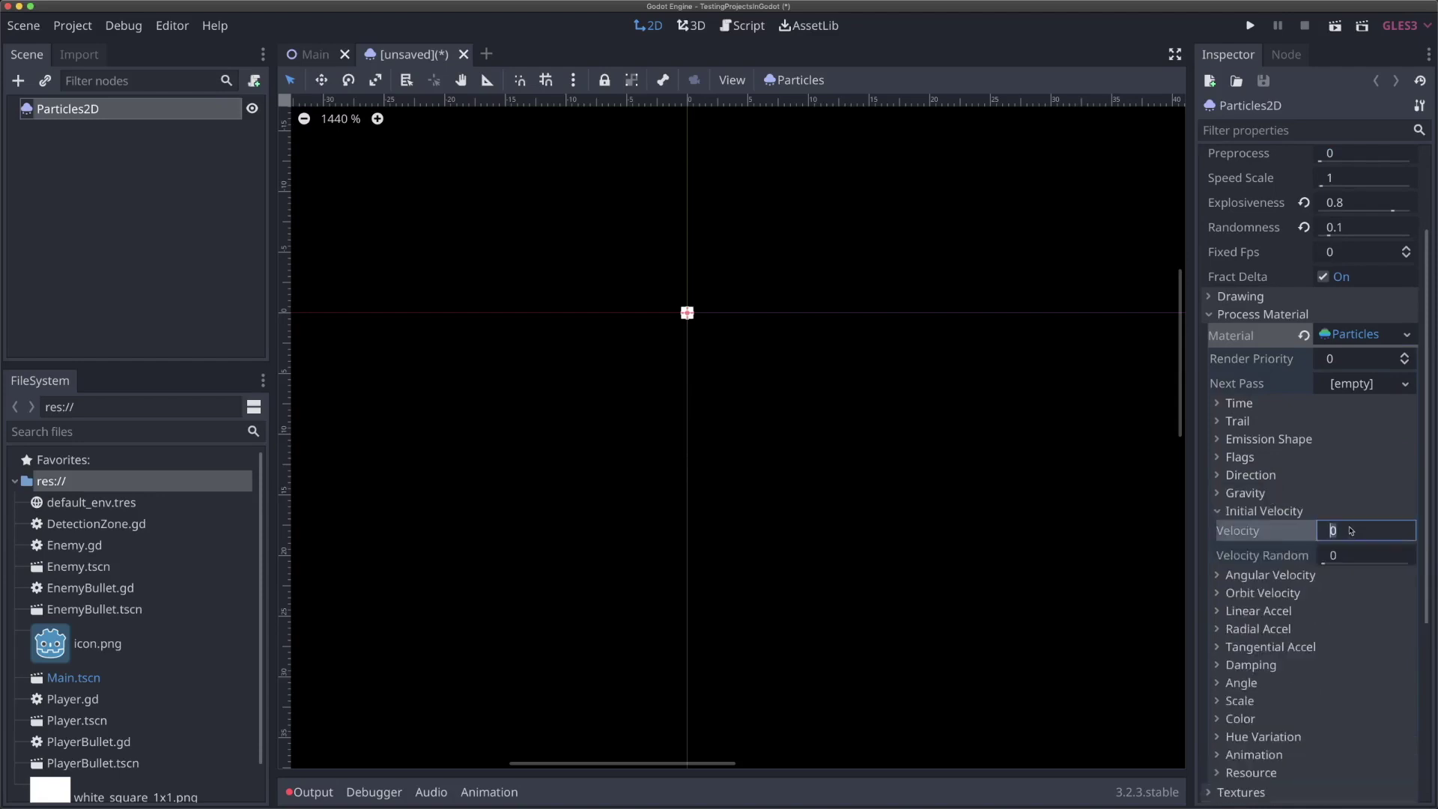
{"action": "type", "text": "100"}
{"action": "key", "text": "Return"}
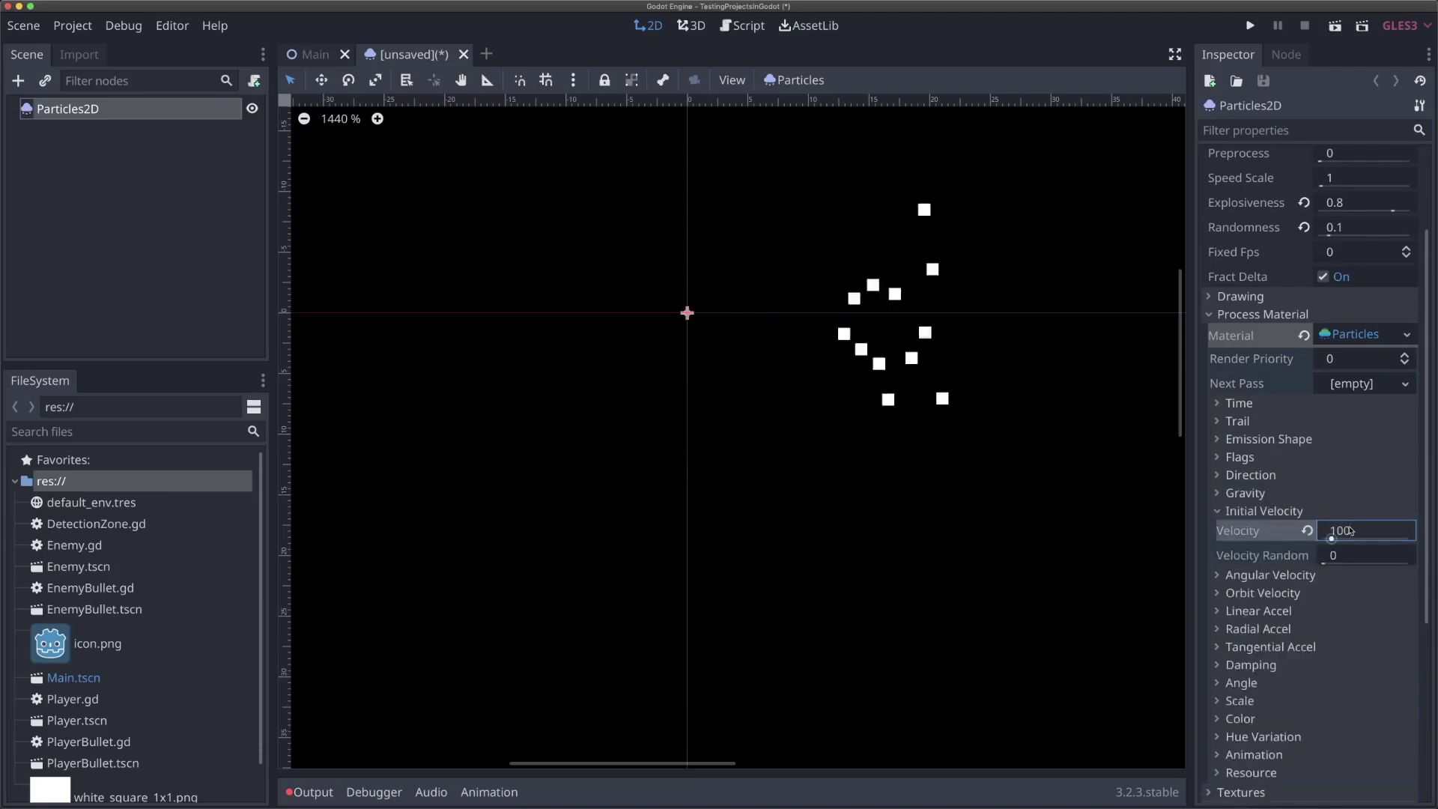
{"action": "left_click", "coordinate": [1273, 511]}
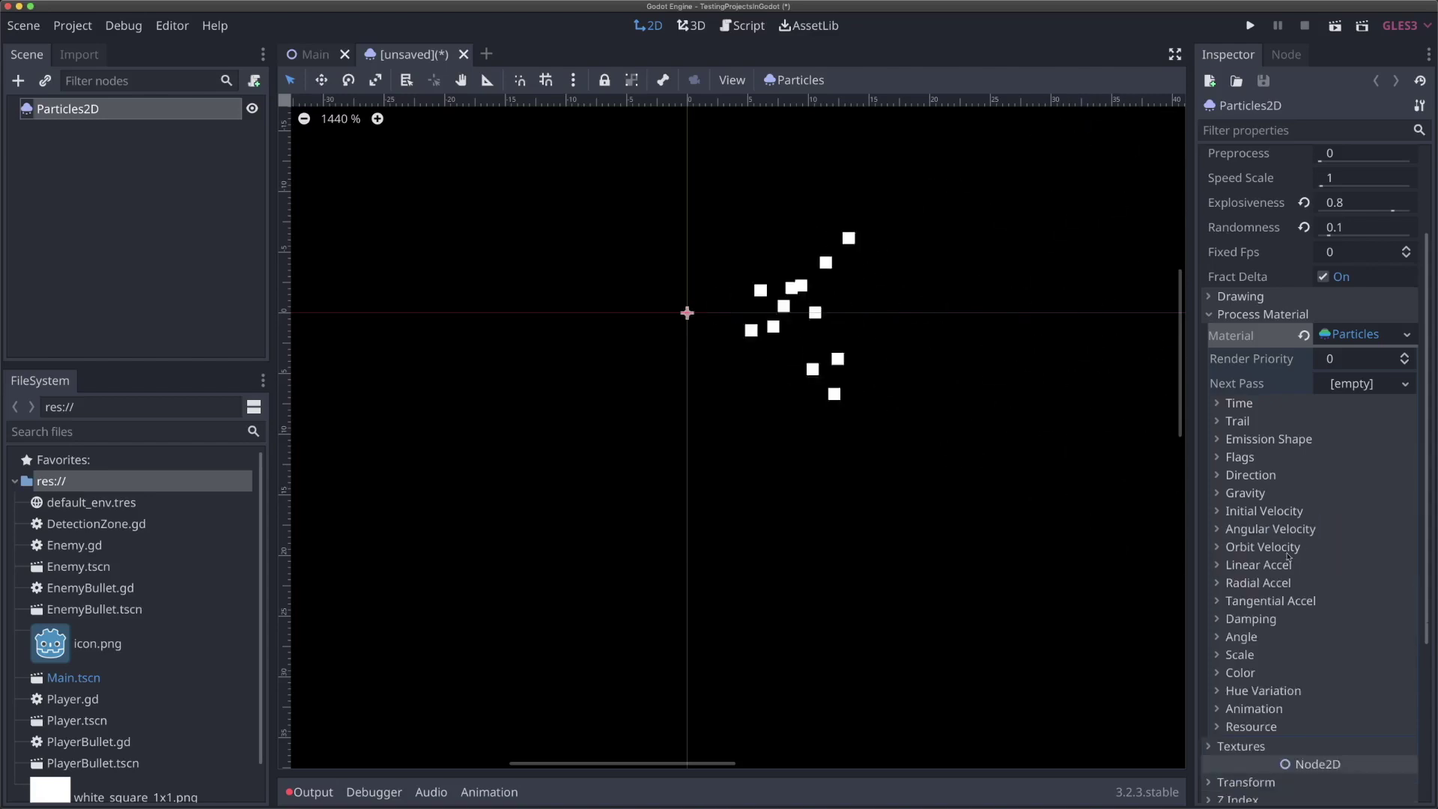
Try damping values of 100 and 300 on the particle material.
{"action": "left_click", "coordinate": [1249, 619]}
{"action": "left_click", "coordinate": [1341, 637]}
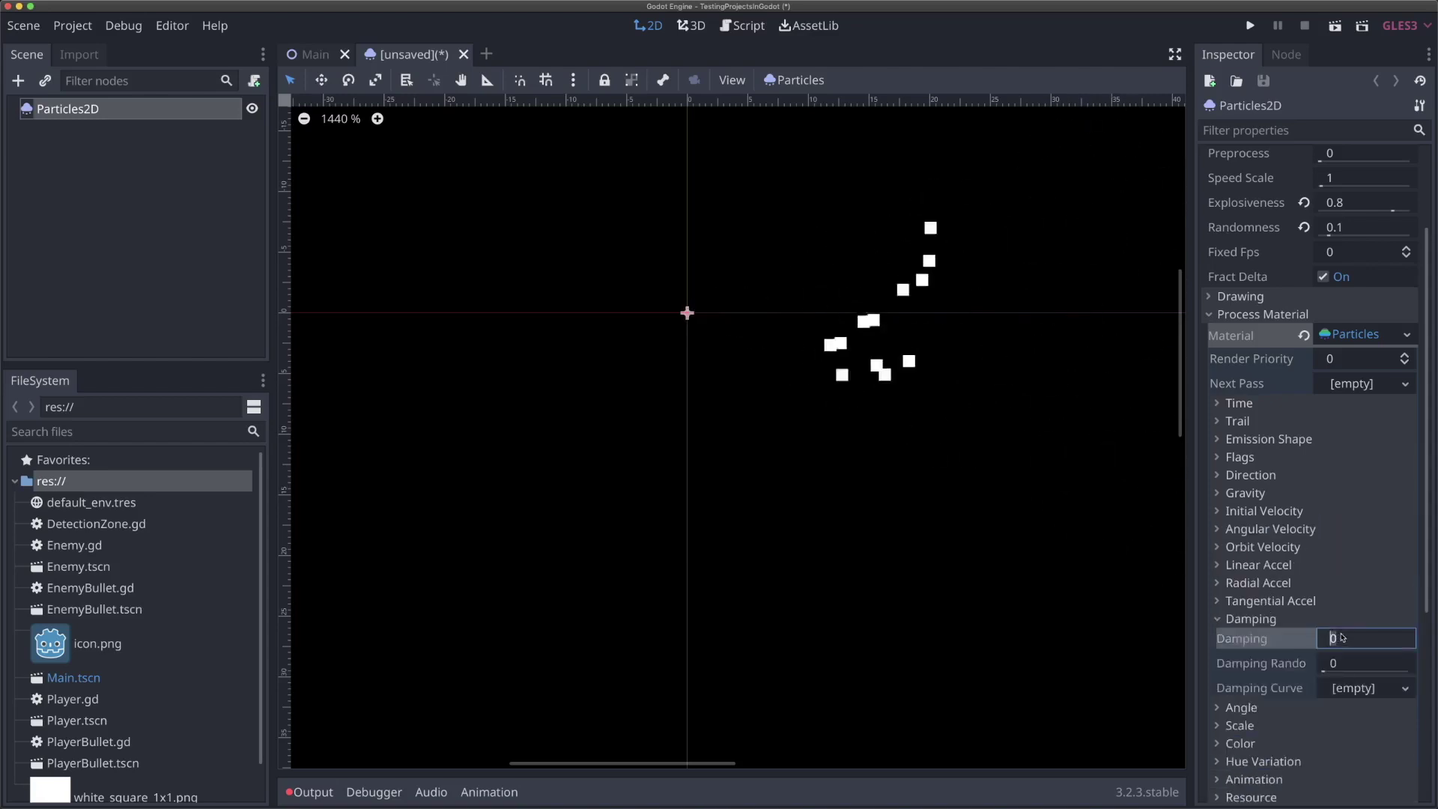
{"action": "type", "text": "1000"}
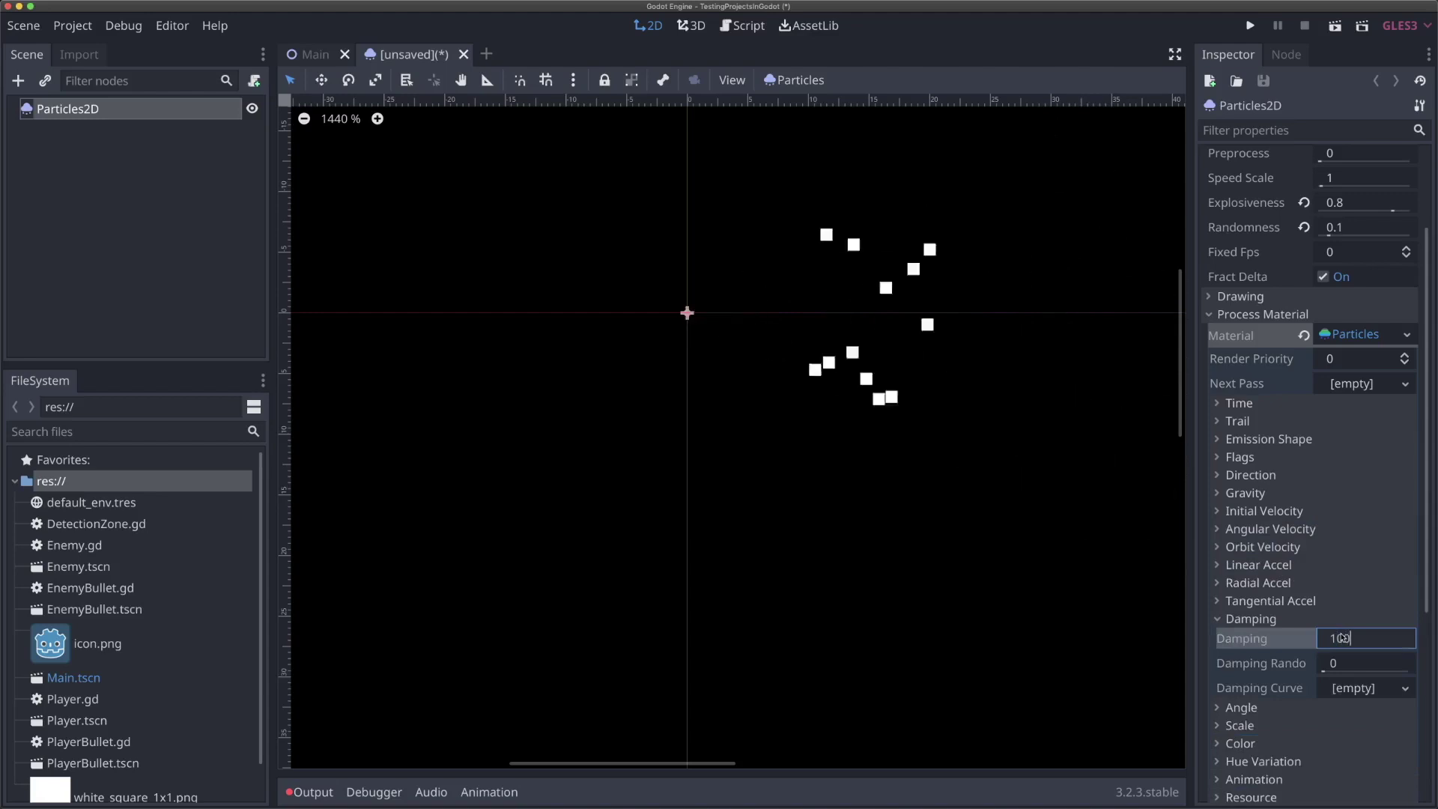
{"action": "key", "text": "Return"}
{"action": "left_click", "coordinate": [1348, 638]}
{"action": "type", "text": "100"}
{"action": "key", "text": "Return"}
{"action": "left_click", "coordinate": [1348, 638]}
{"action": "type", "text": "500"}
{"action": "key", "text": "Return"}
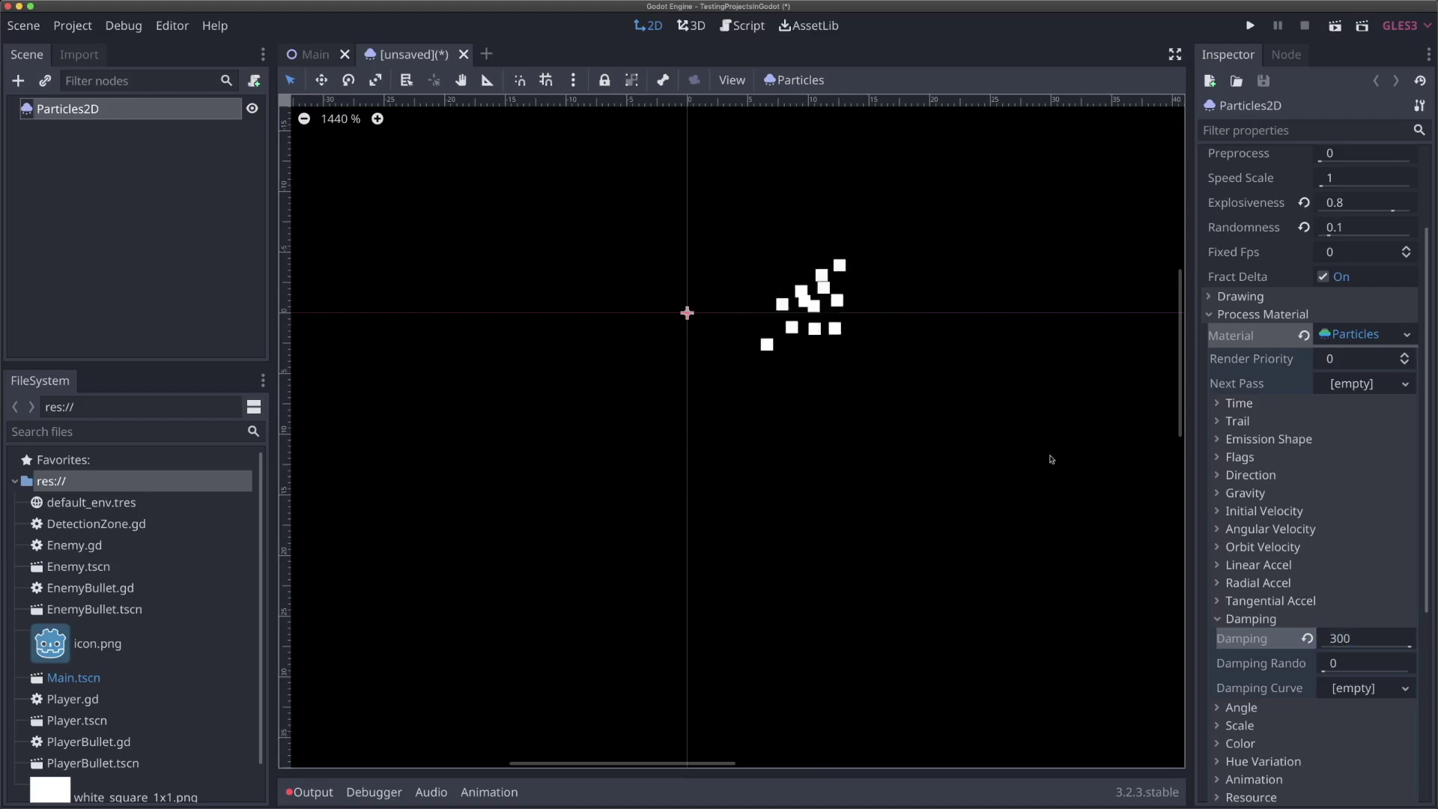
Try a damping of 800 on the particle material and reset the damping to 0.
{"action": "left_click", "coordinate": [1354, 641]}
{"action": "type", "text": "800"}
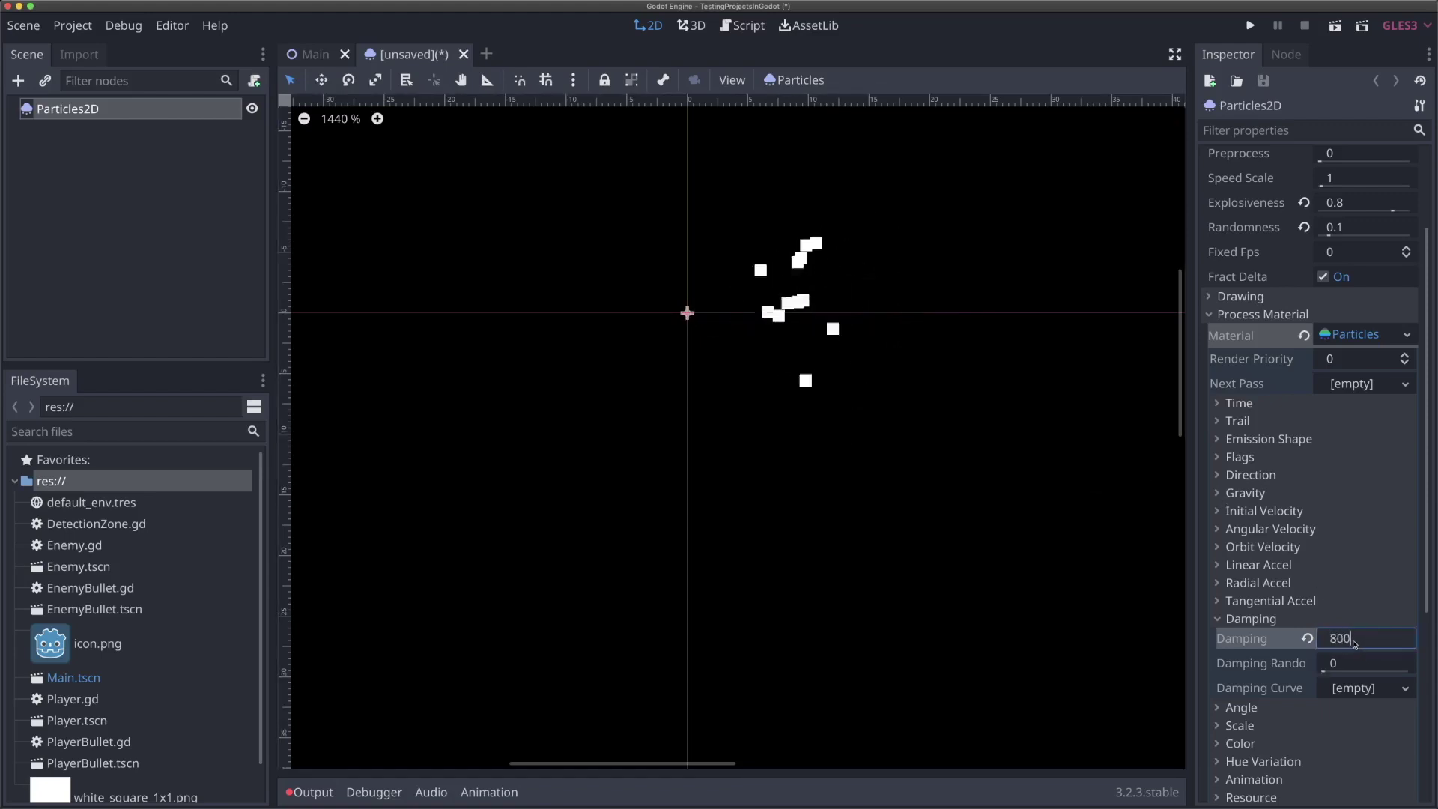
{"action": "key", "text": "Return"}
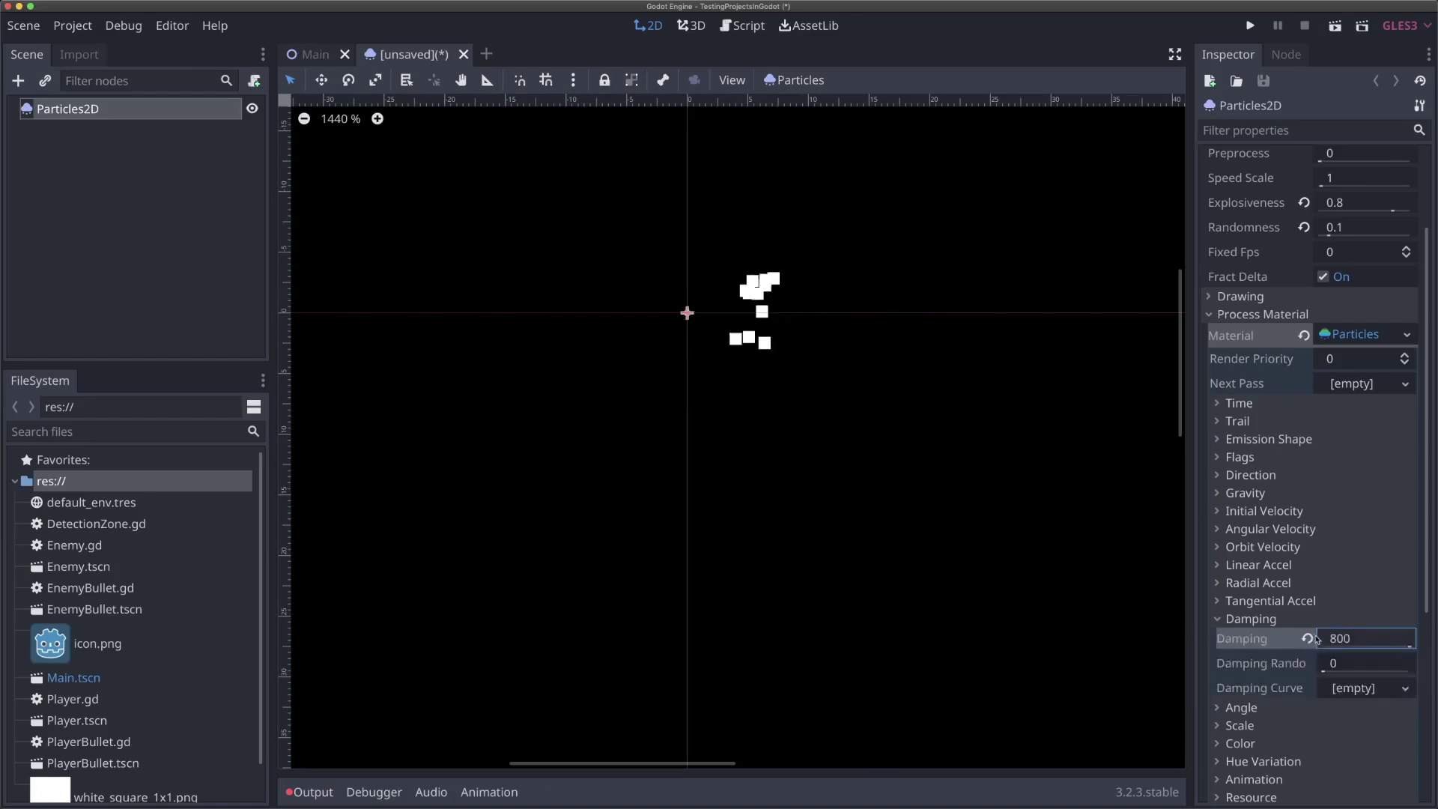
{"action": "scroll", "coordinate": [1283, 630], "scroll_direction": "down", "scroll_amount": 2}
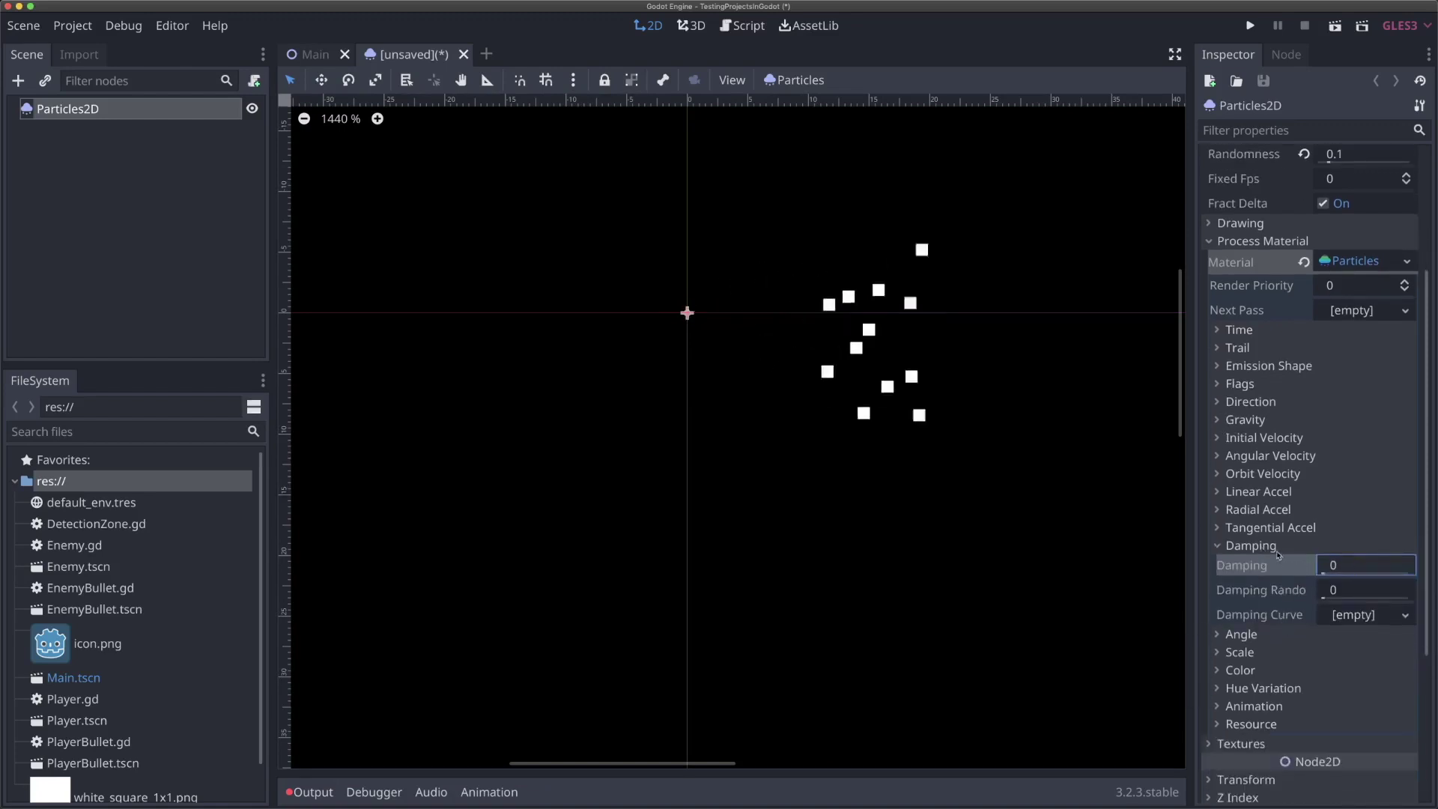
{"action": "left_click", "coordinate": [1251, 546]}
Try linear acceleration values of -100 and -500 for the particles and settle on -300.
{"action": "left_click", "coordinate": [1259, 492]}
{"action": "left_click", "coordinate": [1335, 512]}
{"action": "type", "text": "-100"}
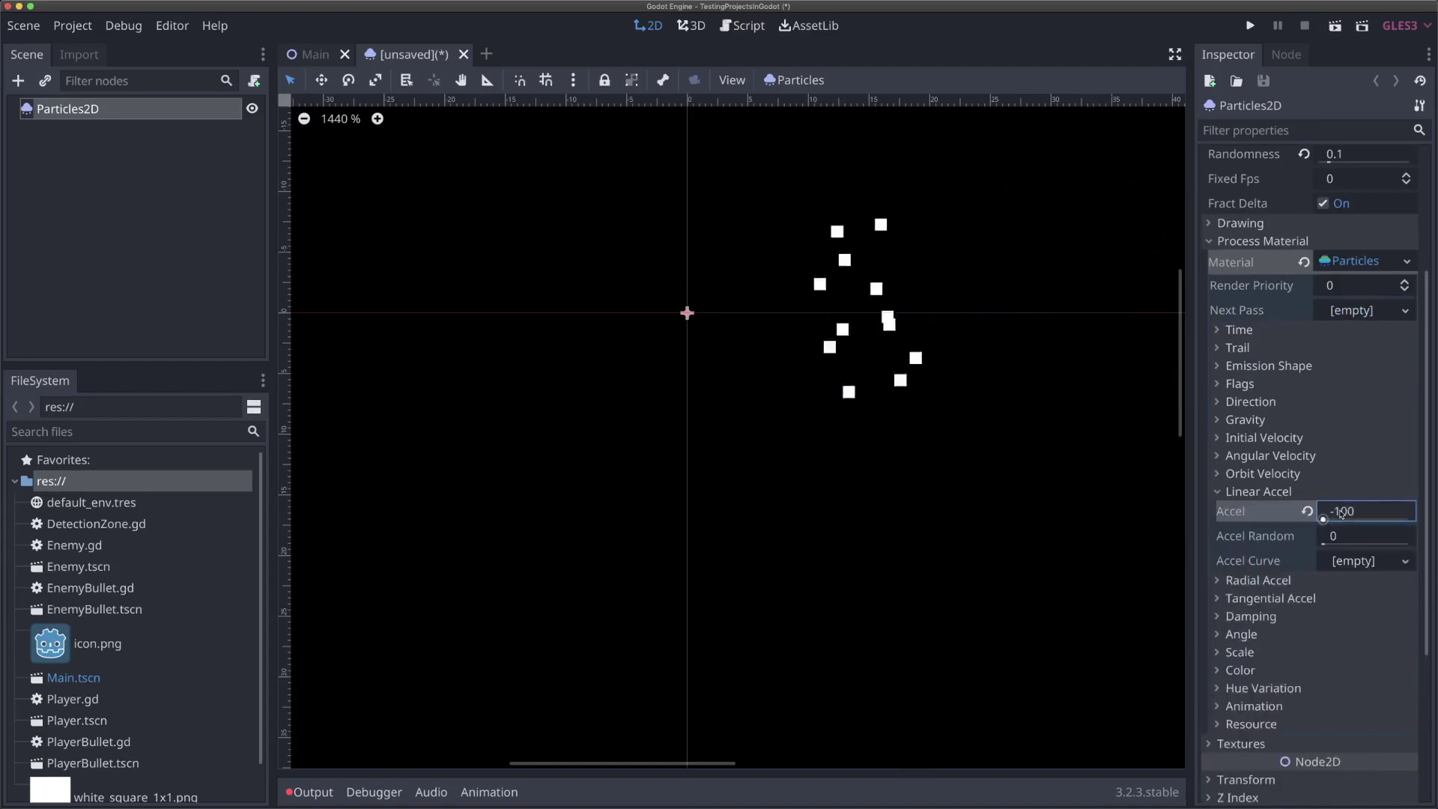
{"action": "key", "text": "Return"}
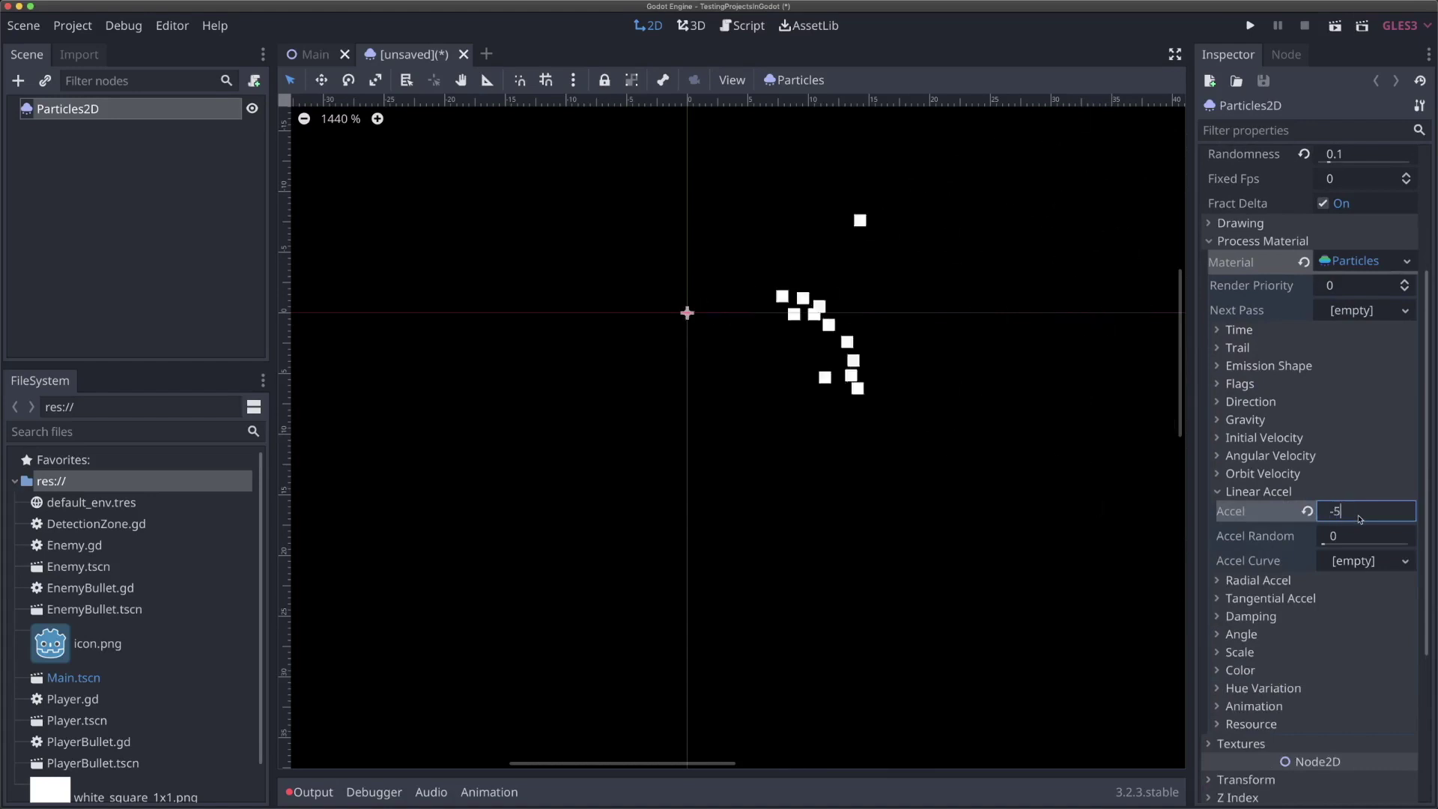
{"action": "type", "text": "-500"}
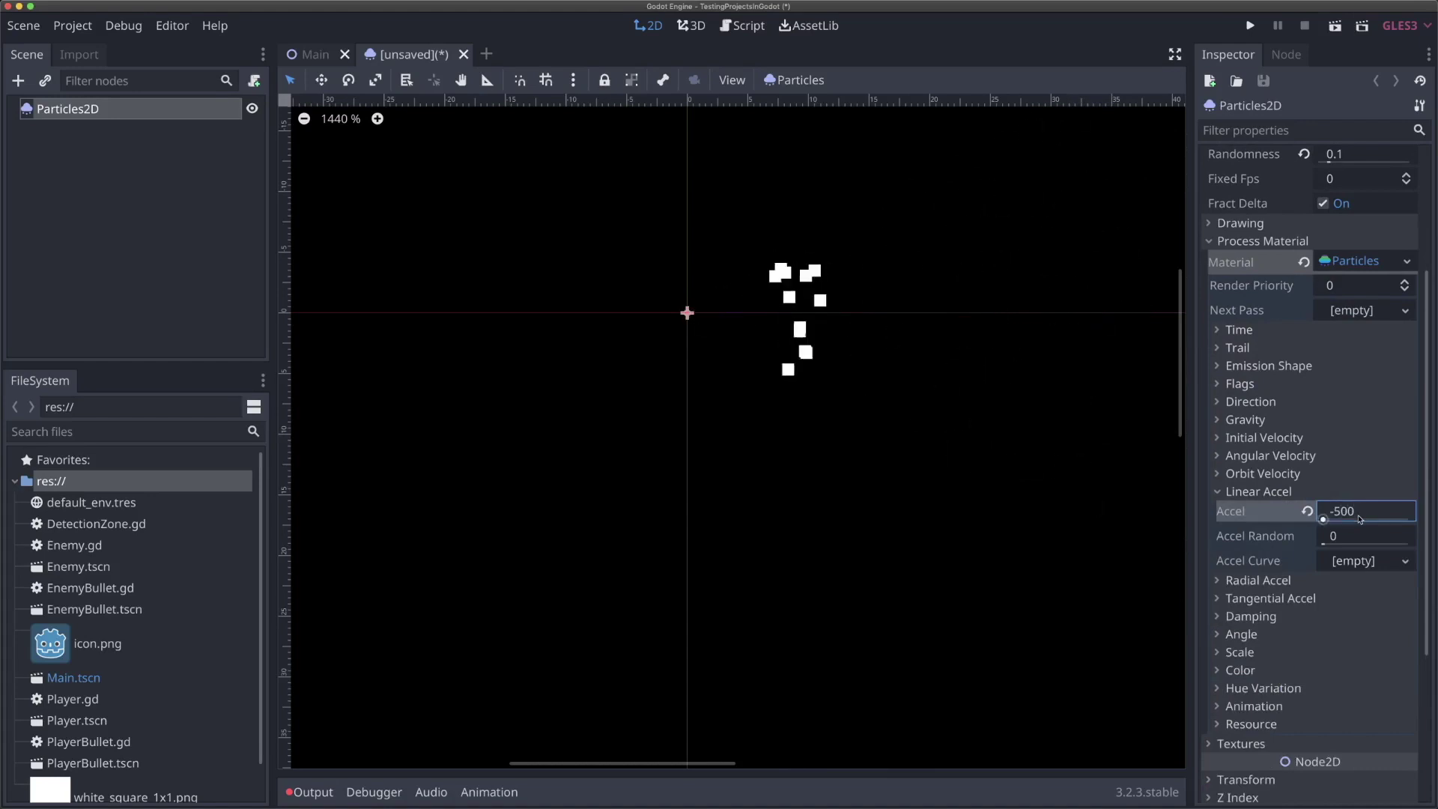
{"action": "key", "text": "Return"}
{"action": "type", "text": "-300"}
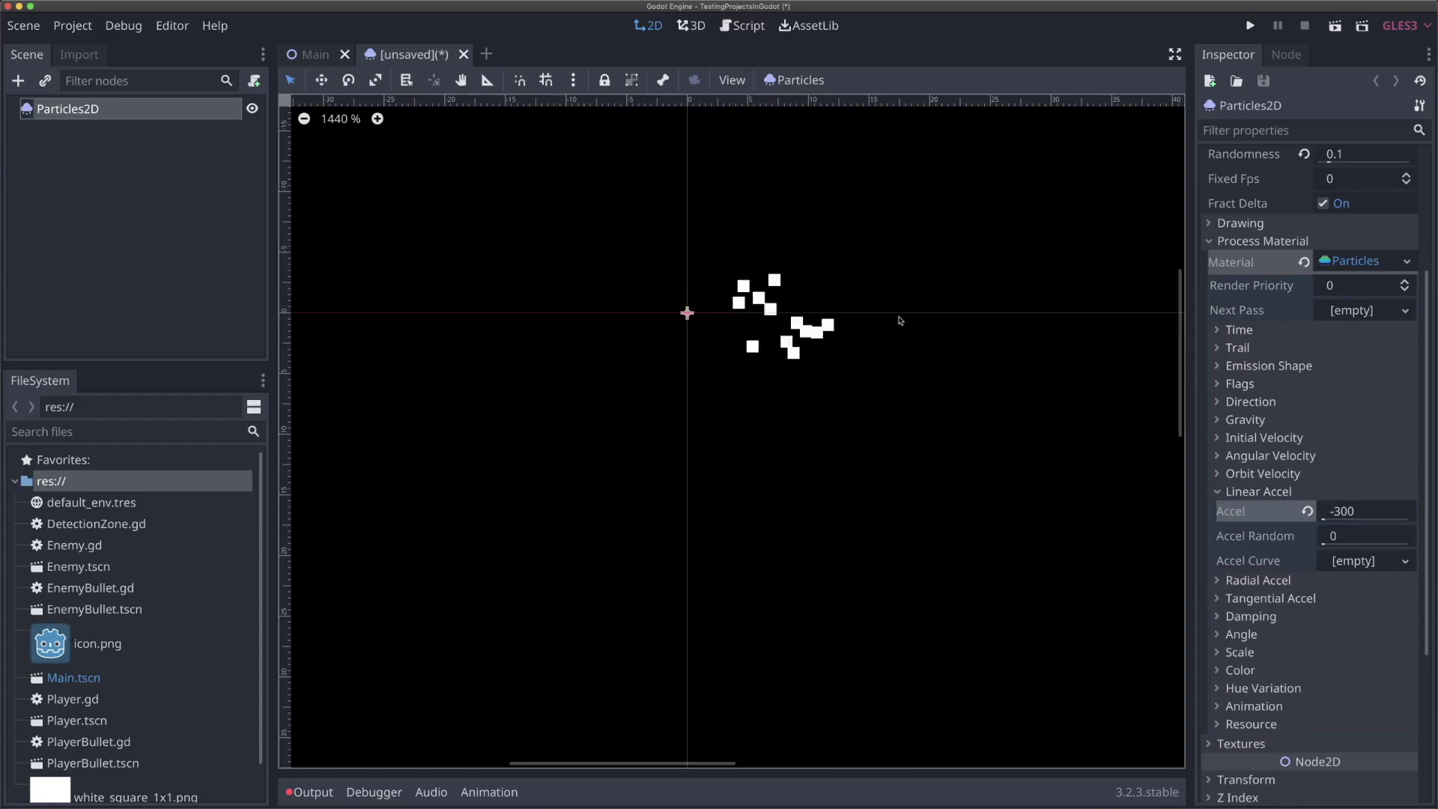
{"action": "left_click", "coordinate": [1258, 492]}
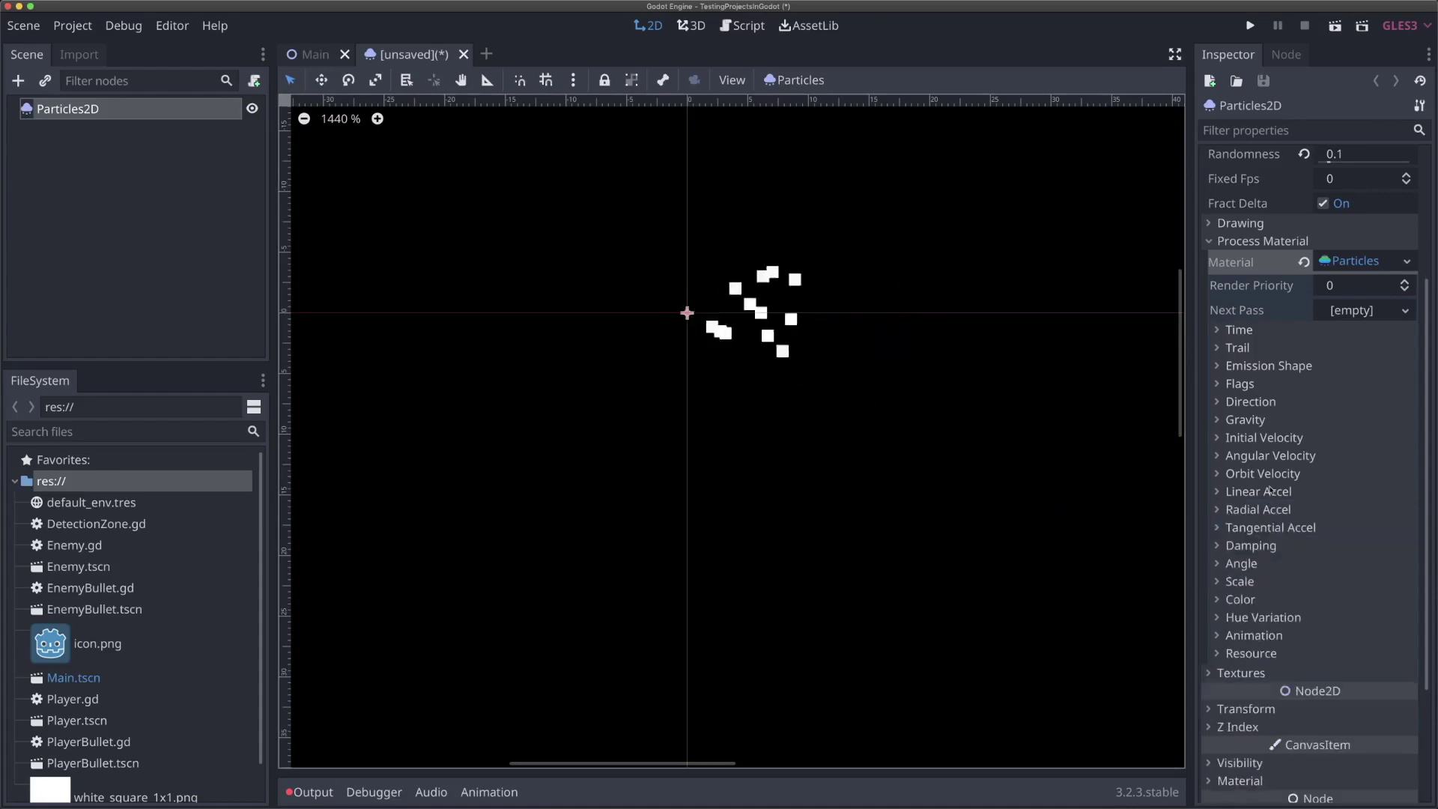
Assign a new CurveTexture as the particle material's scale curve.
{"action": "scroll", "coordinate": [1271, 489], "scroll_direction": "down", "scroll_amount": 3}
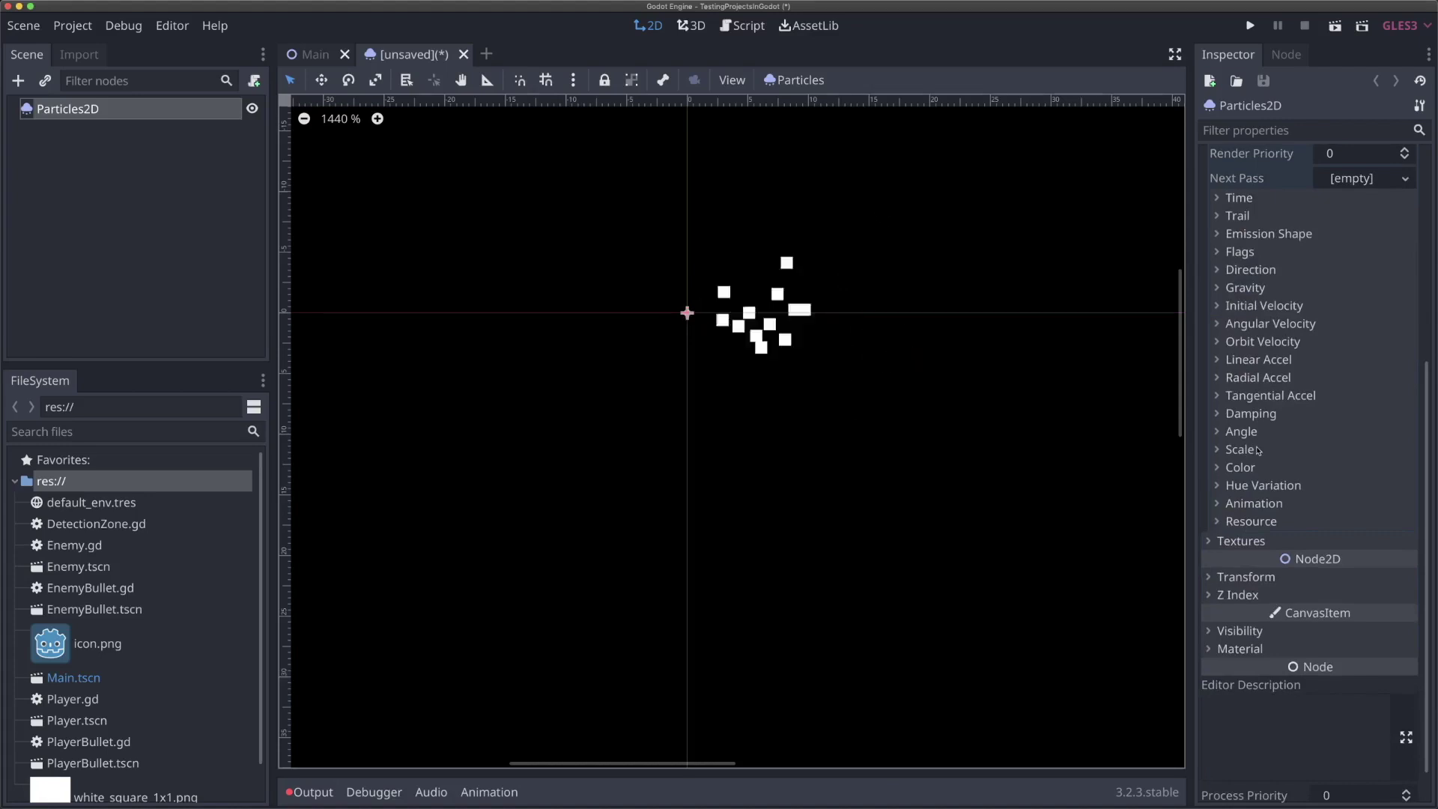
{"action": "left_click", "coordinate": [1258, 450]}
{"action": "left_click", "coordinate": [1368, 524]}
{"action": "left_click", "coordinate": [1354, 544]}
{"action": "left_click", "coordinate": [1352, 519]}
{"action": "scroll", "coordinate": [1349, 517], "scroll_direction": "down", "scroll_amount": 2}
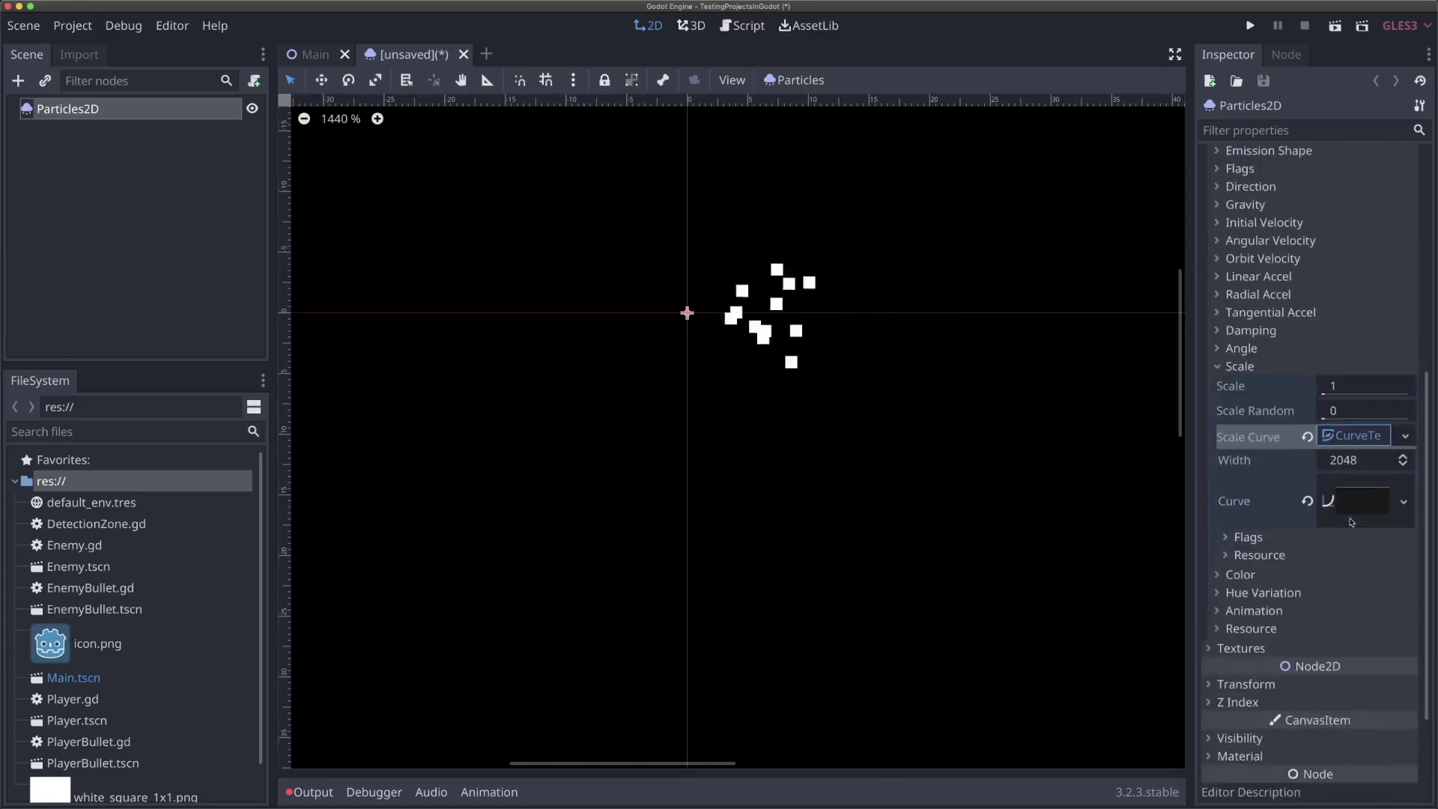
Shape the scale curve to fall from 1 at the start to about 0.2 at the end.
{"action": "left_click", "coordinate": [1340, 515]}
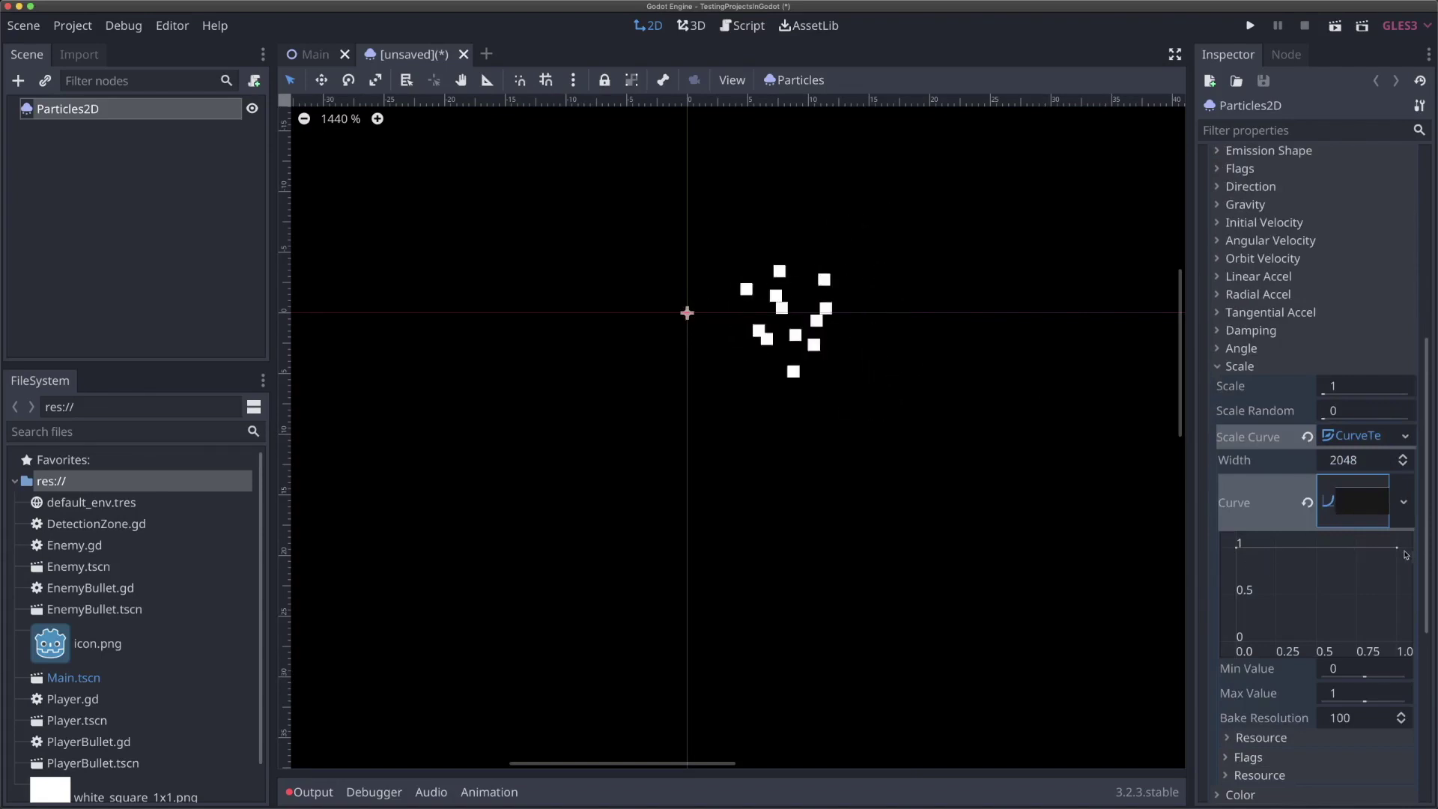
{"action": "left_click_drag", "start_coordinate": [1397, 552], "coordinate": [1401, 626]}
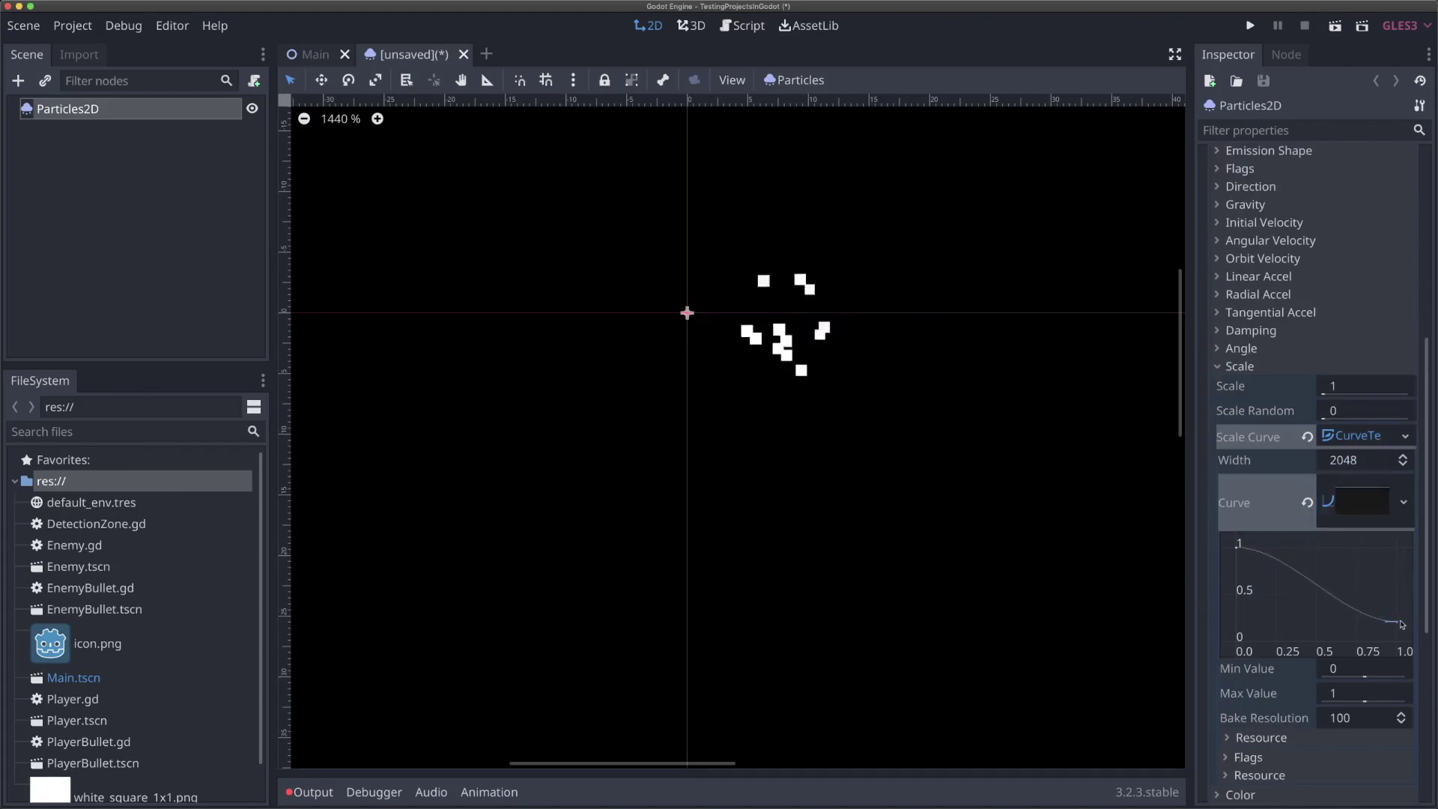
{"action": "left_click", "coordinate": [1372, 498]}
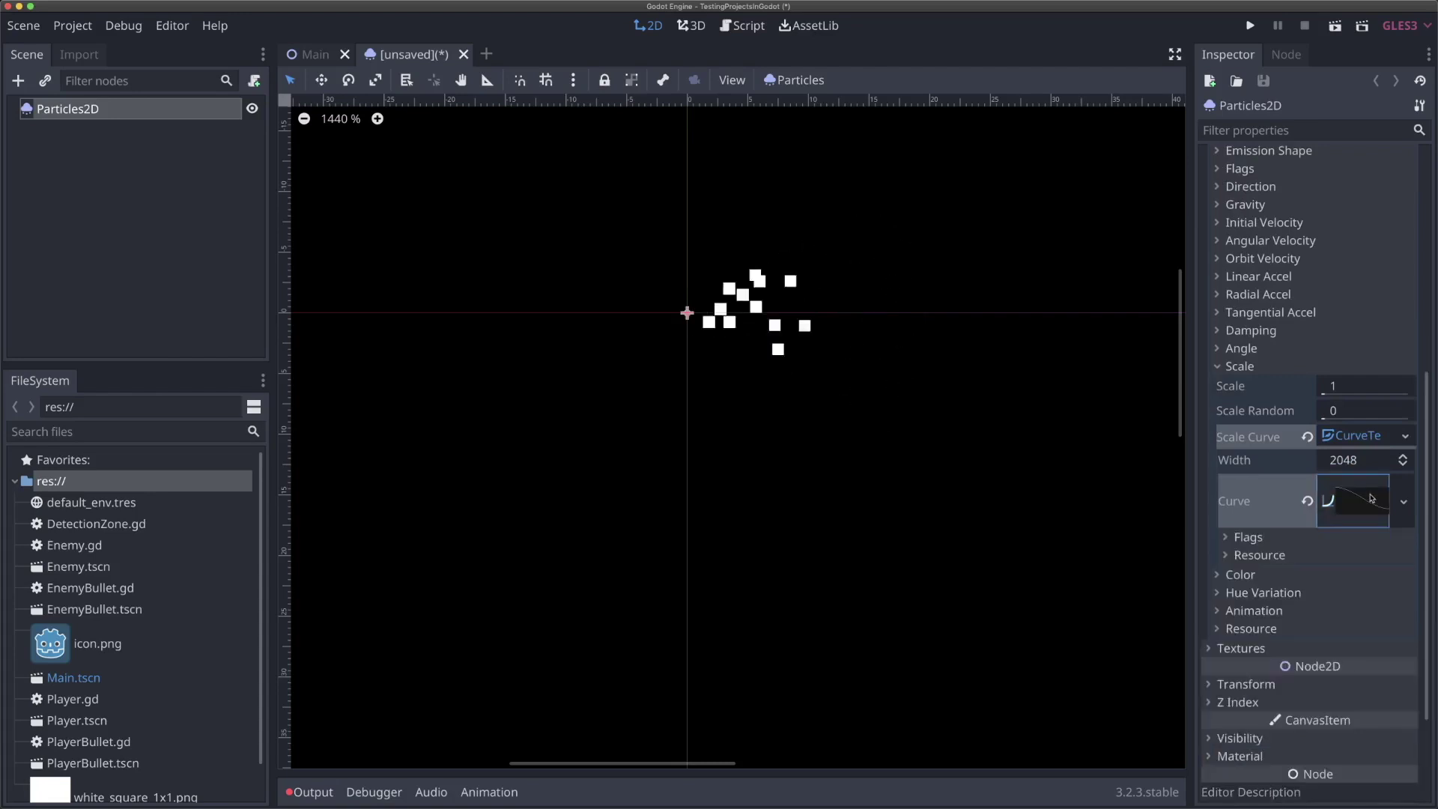
{"action": "left_click", "coordinate": [1309, 369]}
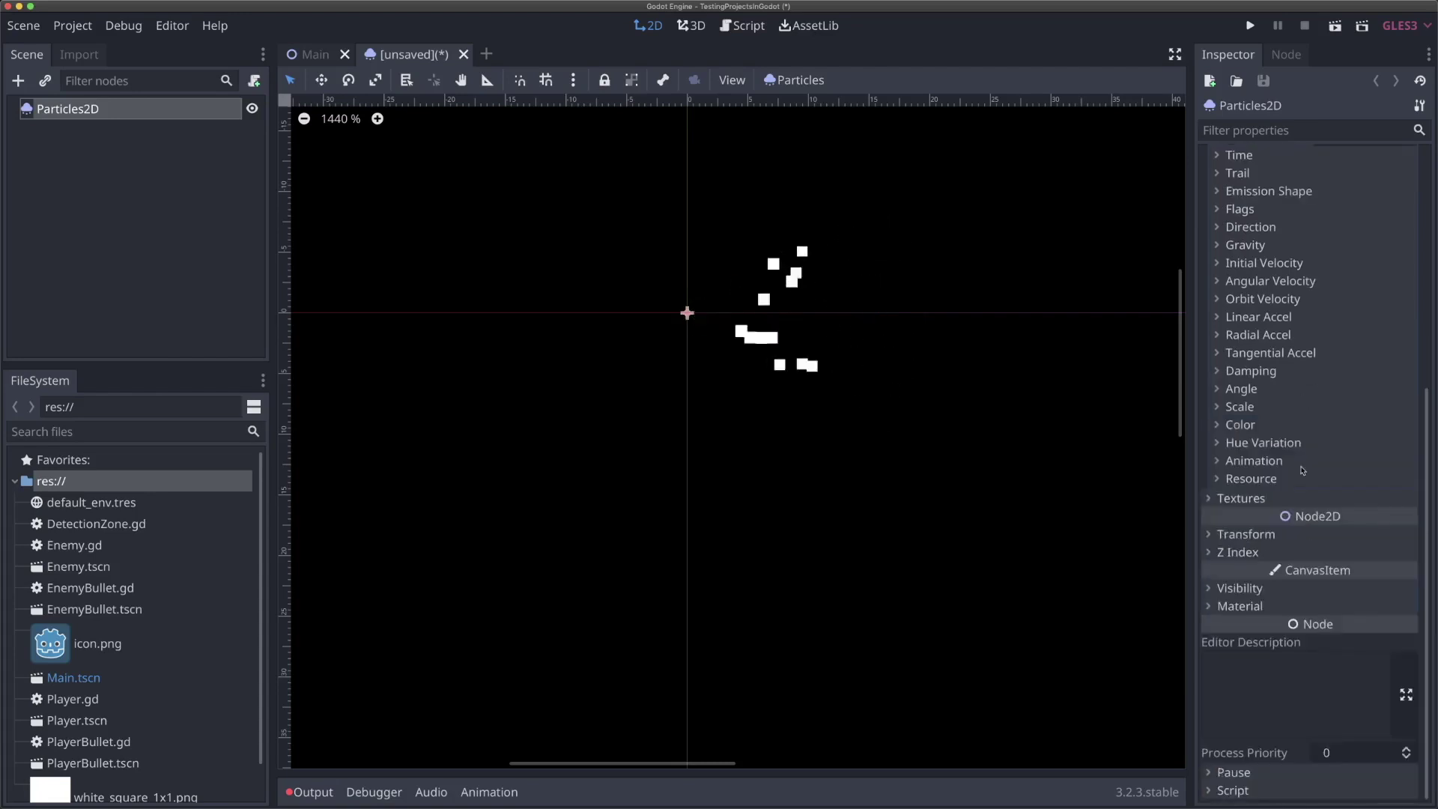
Give the particle color ramp a new GradientTexture containing a new Gradient.
{"action": "left_click", "coordinate": [1261, 430]}
{"action": "left_click", "coordinate": [1338, 448]}
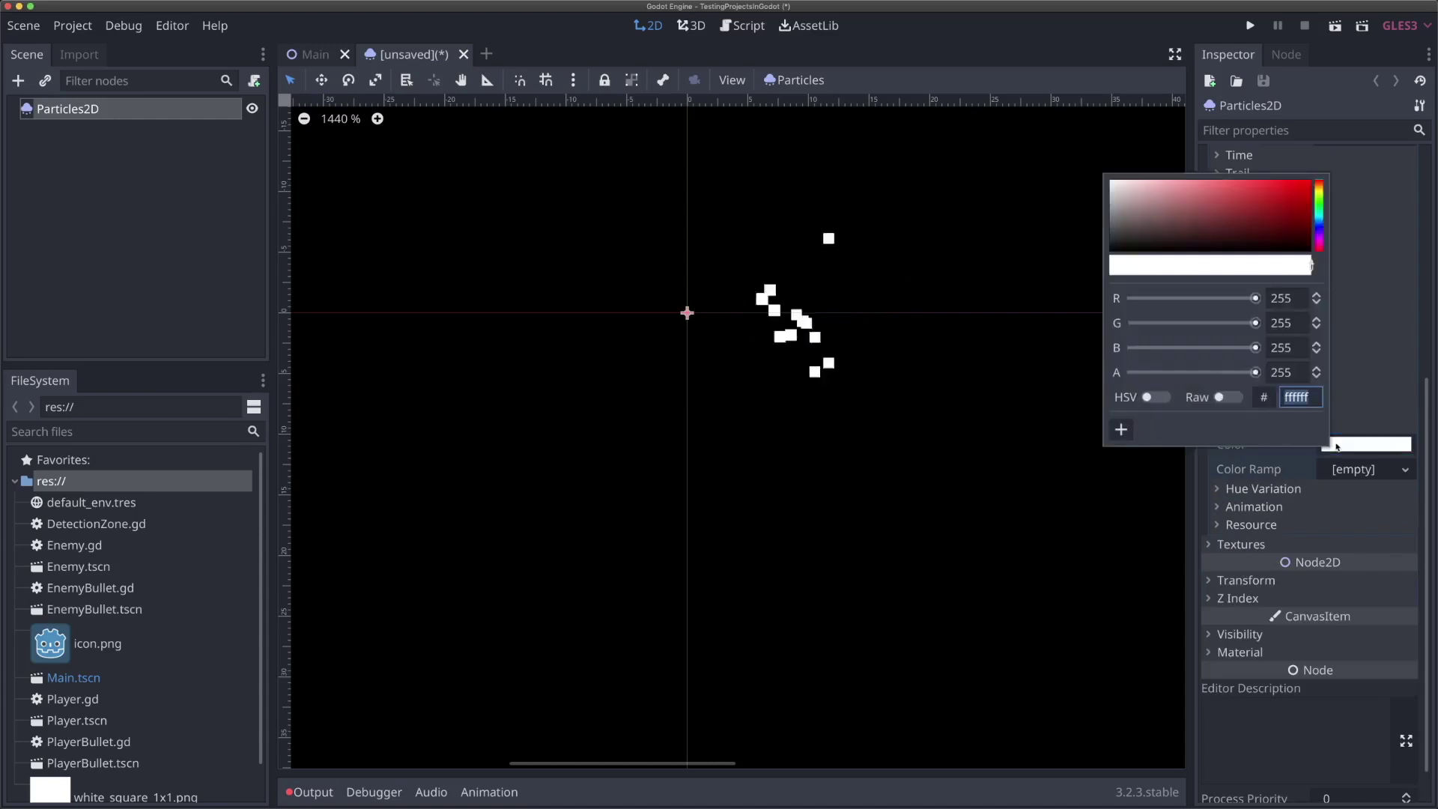
{"action": "left_click", "coordinate": [1351, 468]}
{"action": "left_click", "coordinate": [1355, 476]}
{"action": "left_click", "coordinate": [1350, 494]}
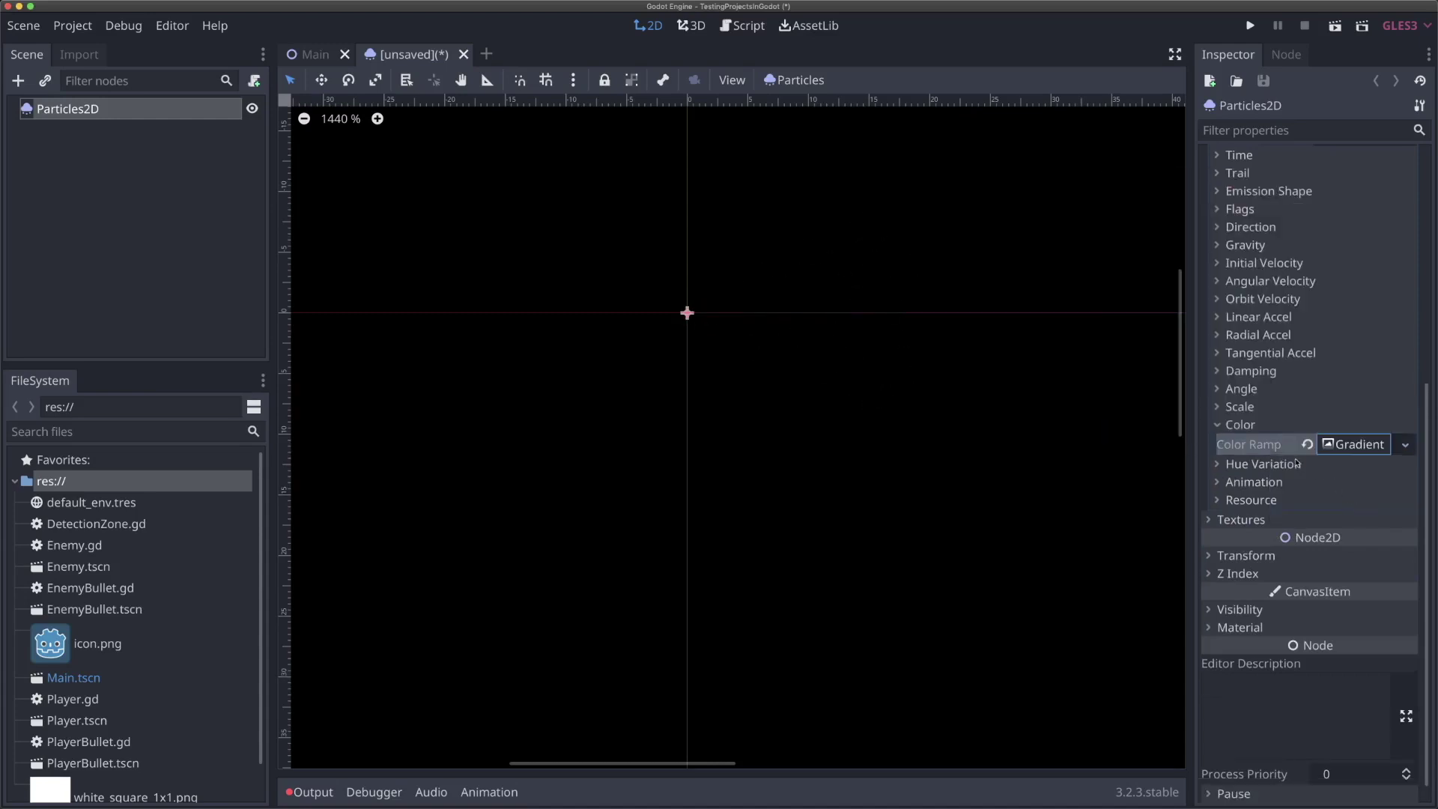
{"action": "left_click", "coordinate": [1352, 445]}
{"action": "left_click", "coordinate": [1357, 477]}
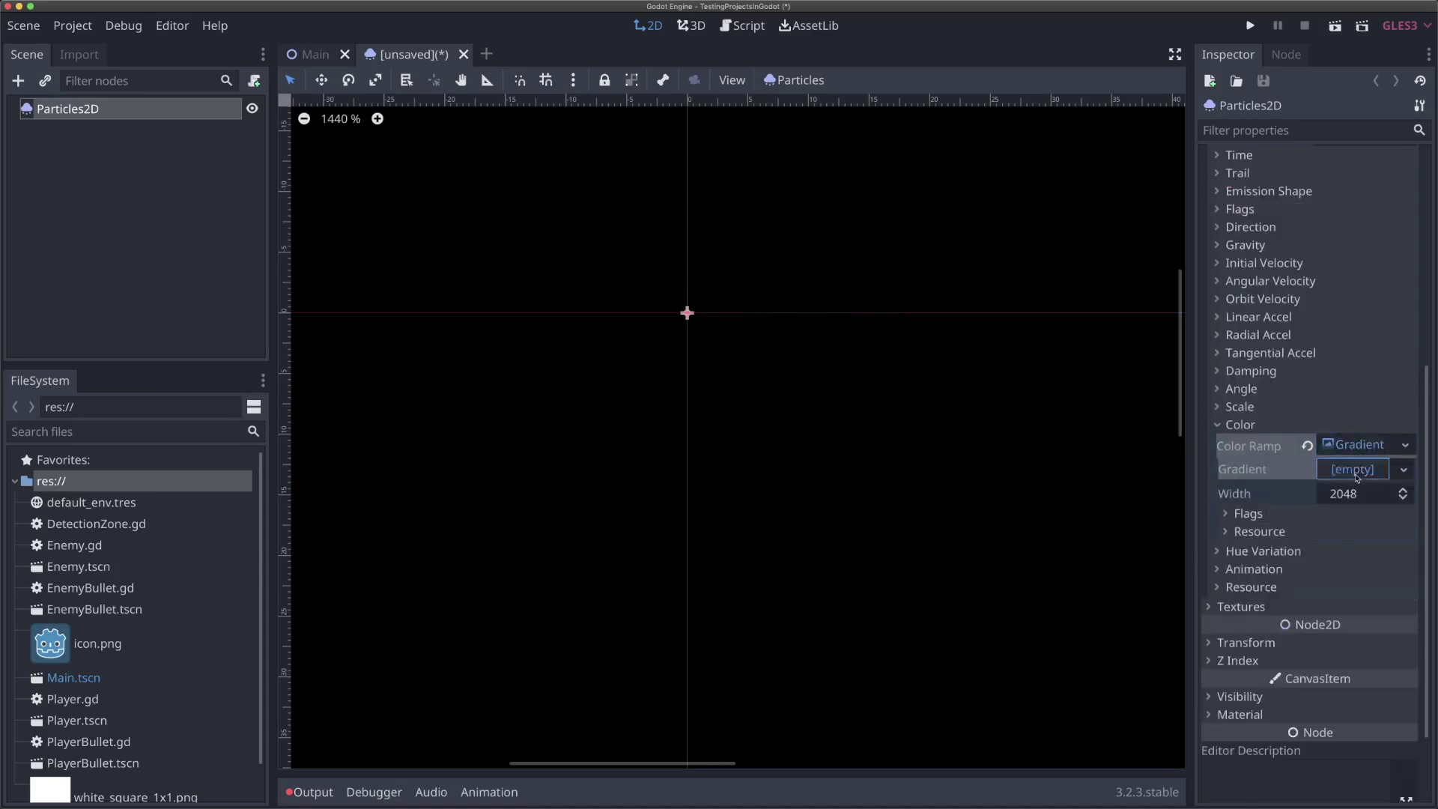
{"action": "left_click", "coordinate": [1356, 492]}
{"action": "left_click", "coordinate": [1346, 472]}
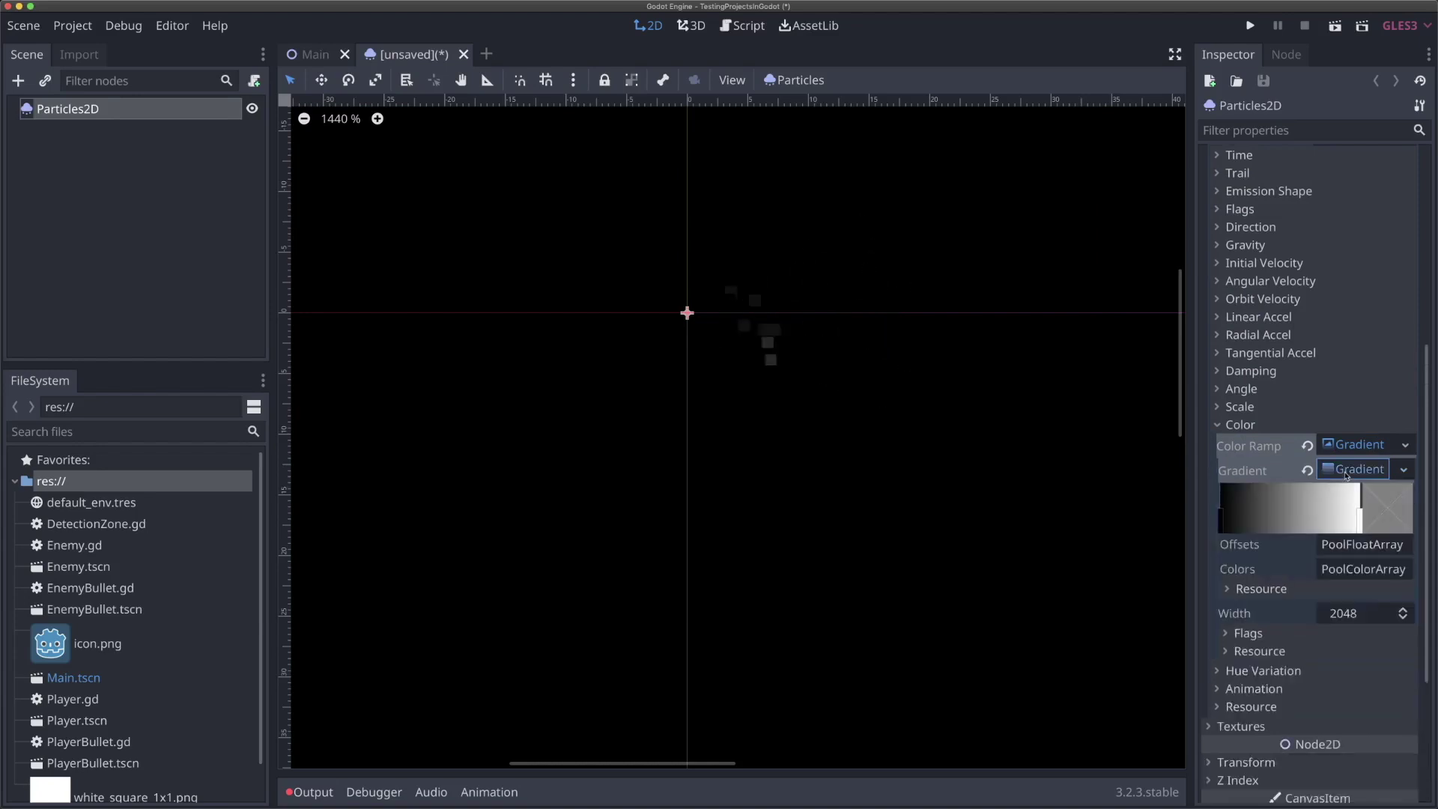
Set the gradient's starting color to light red with RGB 255, 120, 120.
{"action": "left_click", "coordinate": [1221, 524]}
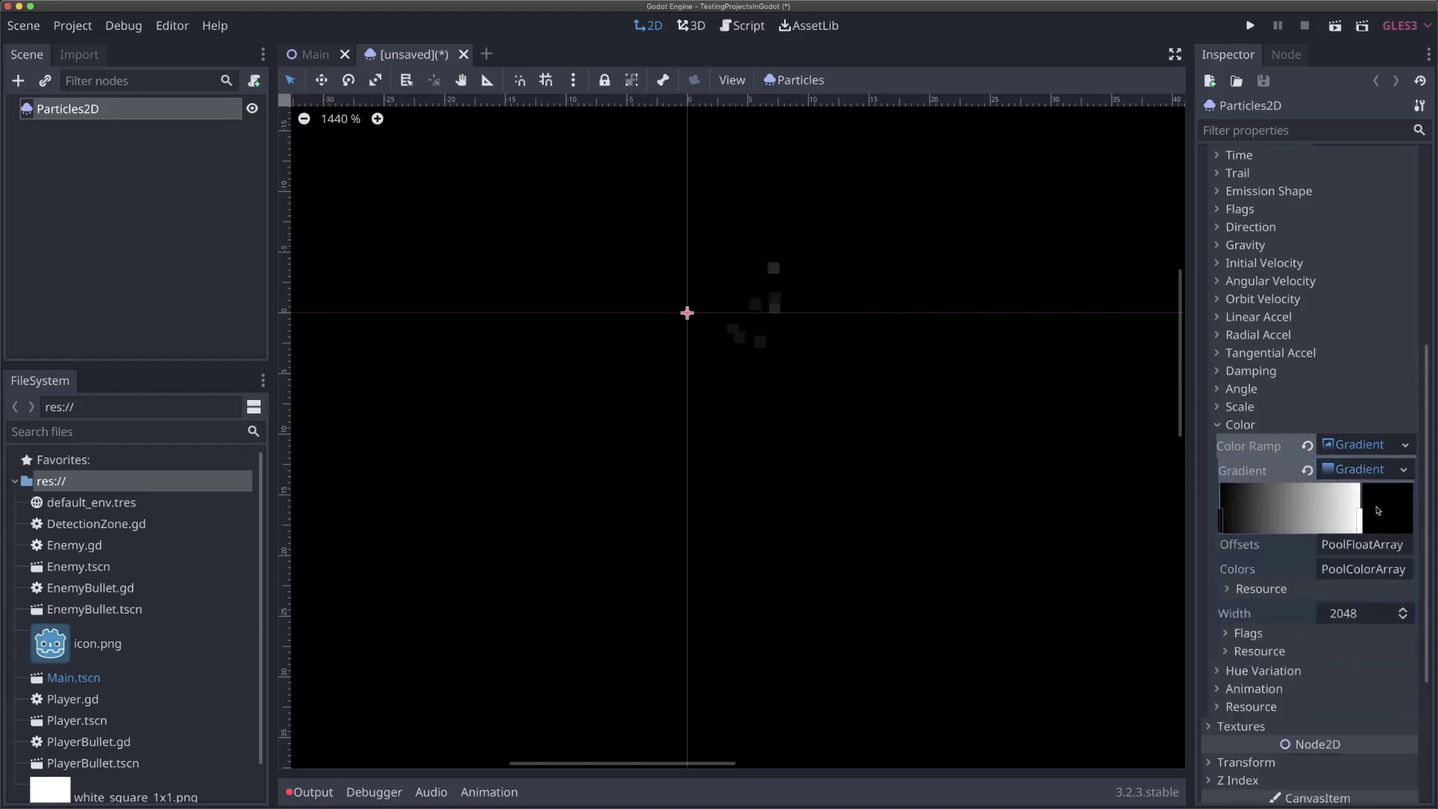
{"action": "left_click", "coordinate": [1378, 510]}
{"action": "left_click_drag", "start_coordinate": [1348, 576], "coordinate": [1325, 537]}
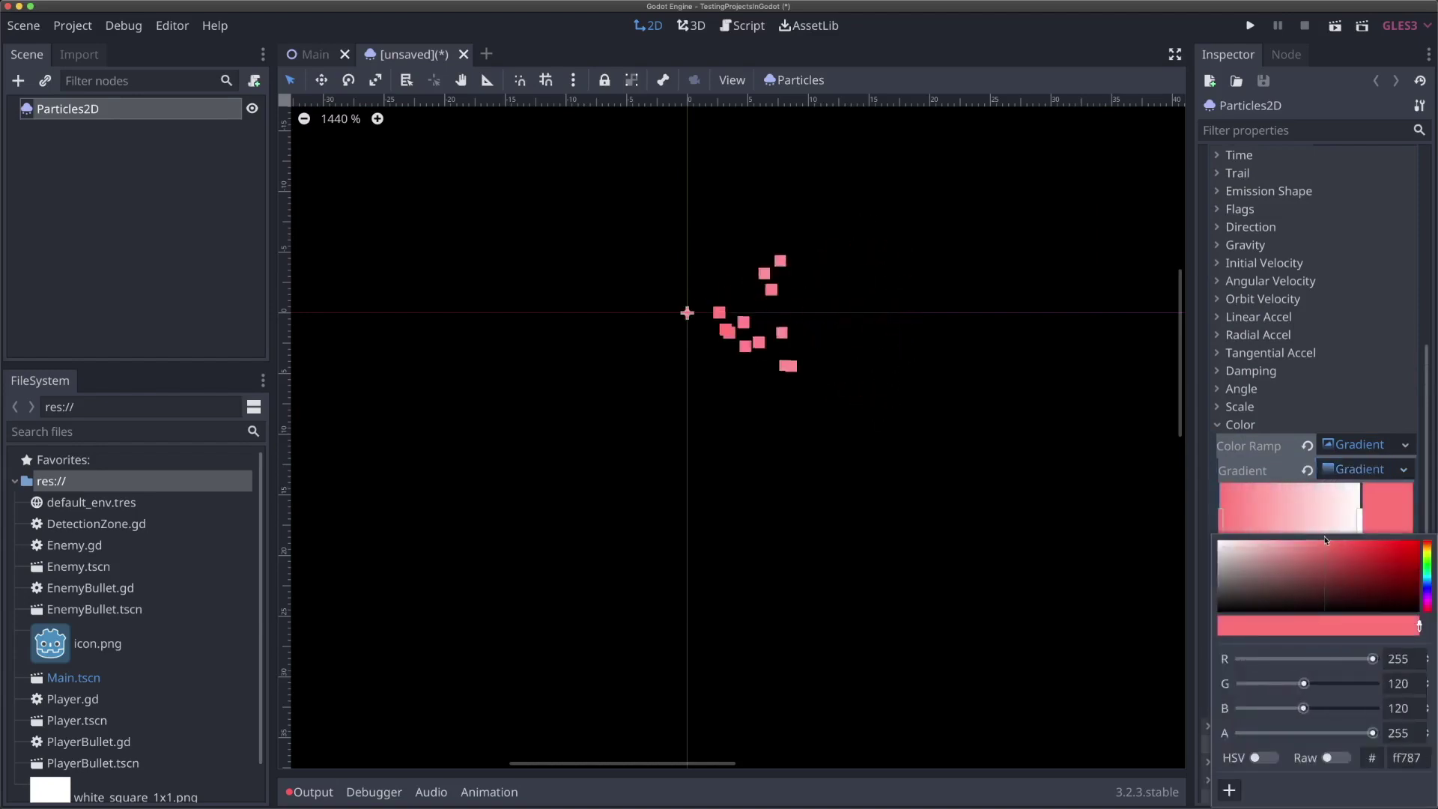
Set the gradient's end color to dark red with RGB 55, 13, 13.
{"action": "left_click", "coordinate": [1360, 522]}
{"action": "left_click", "coordinate": [1380, 519]}
{"action": "left_click_drag", "start_coordinate": [1380, 596], "coordinate": [1374, 599]}
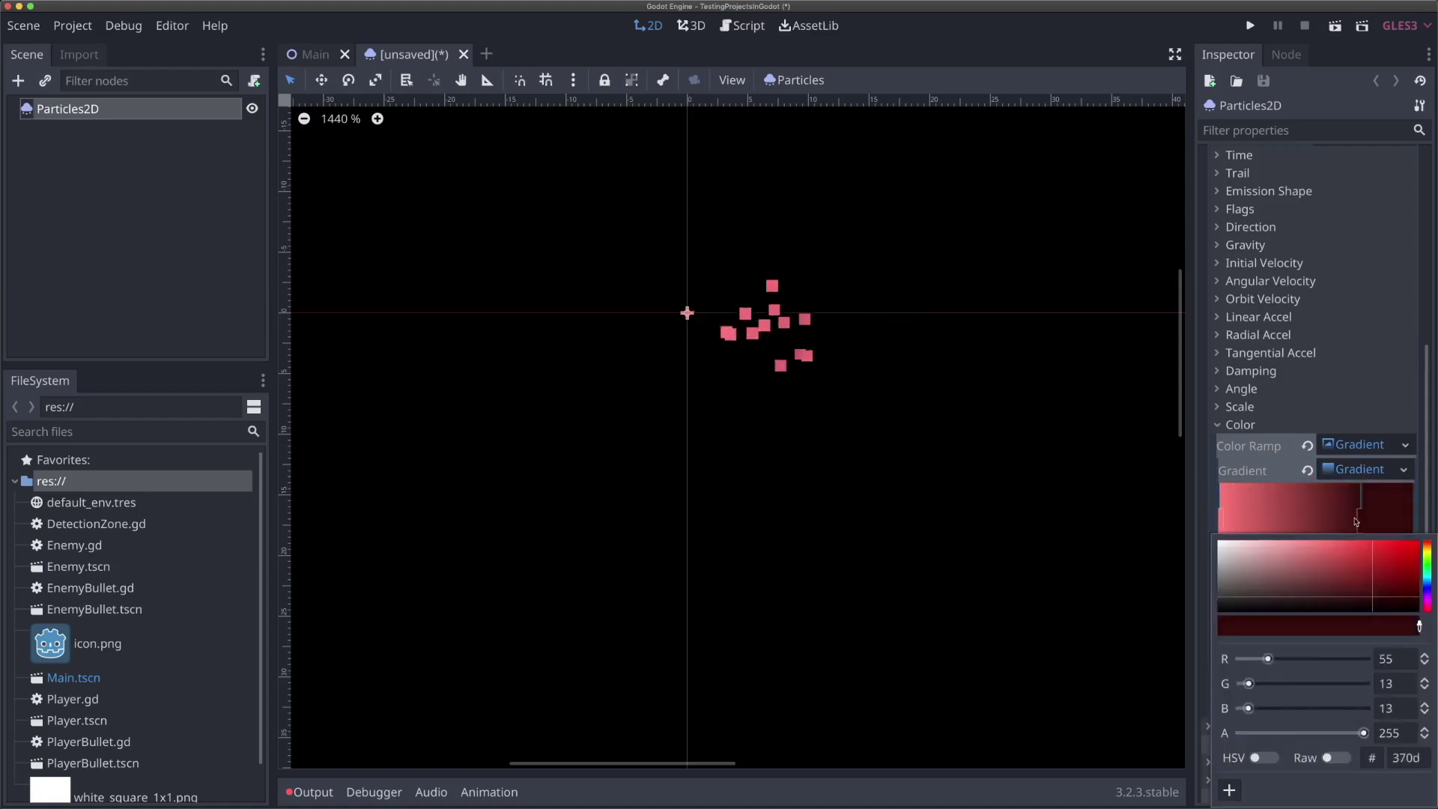
Move the dark red gradient stop to near the middle and make the ramp's end color a transparent black.
{"action": "left_click_drag", "start_coordinate": [1348, 522], "coordinate": [1308, 522]}
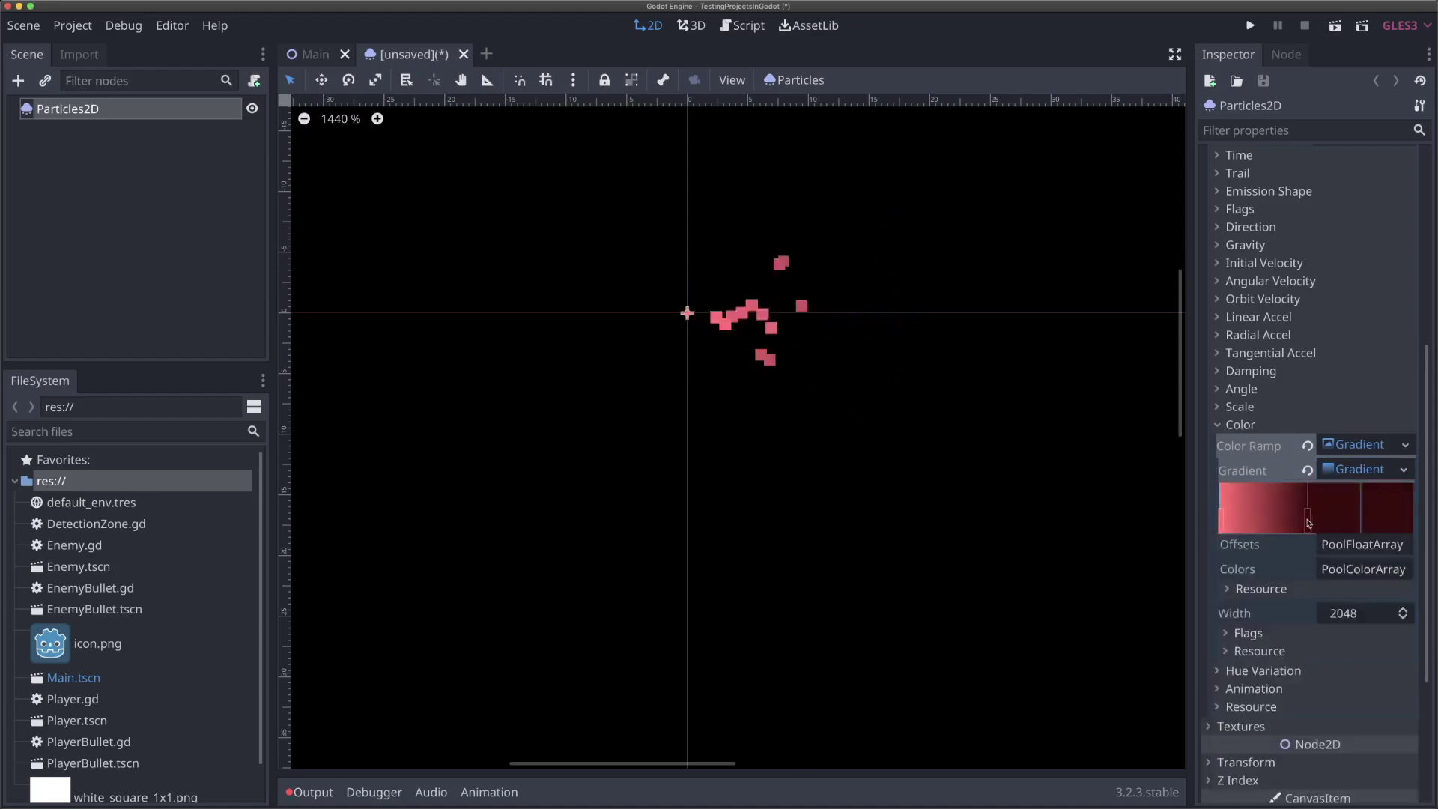
{"action": "left_click", "coordinate": [1358, 526]}
{"action": "left_click", "coordinate": [1387, 517]}
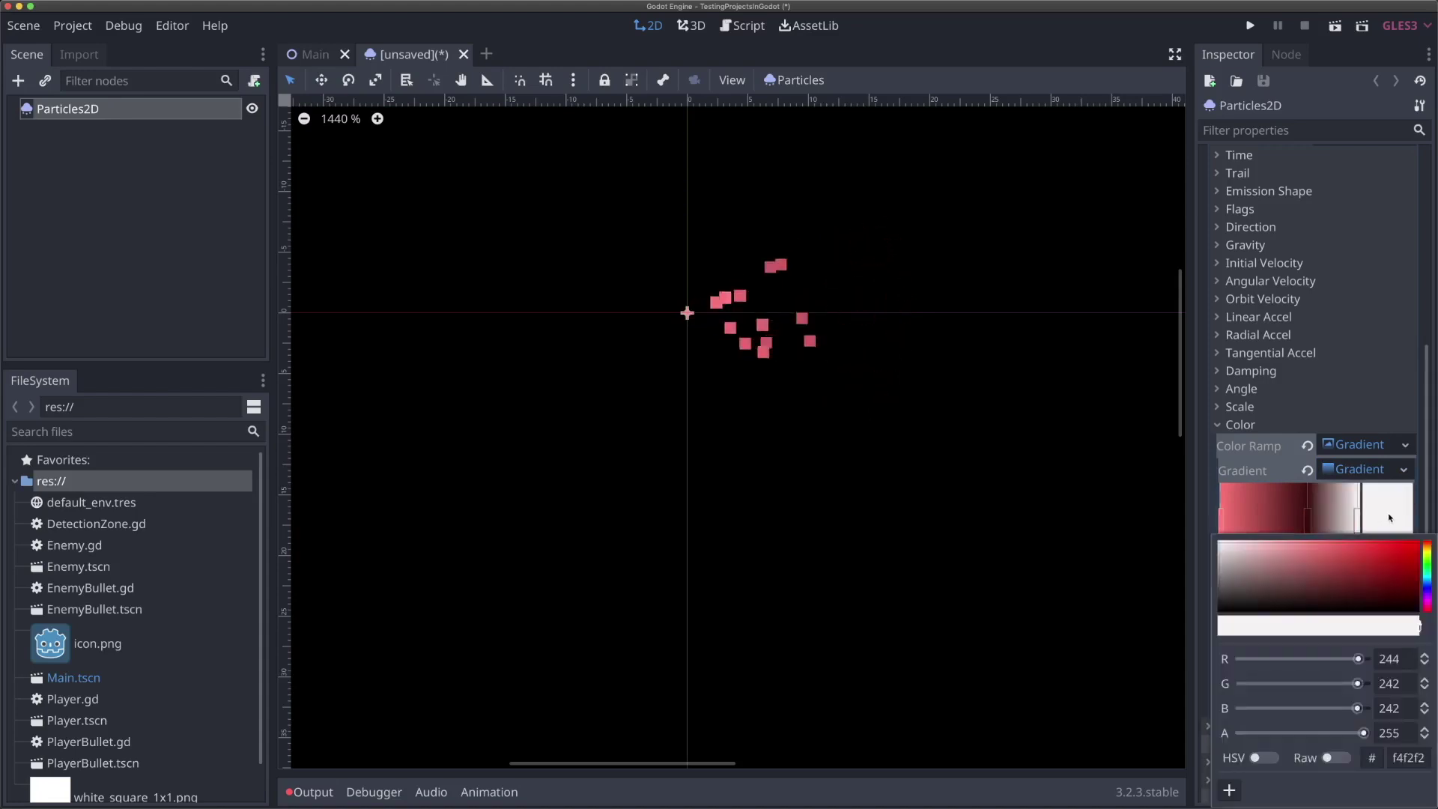
{"action": "left_click_drag", "start_coordinate": [1408, 601], "coordinate": [1417, 618]}
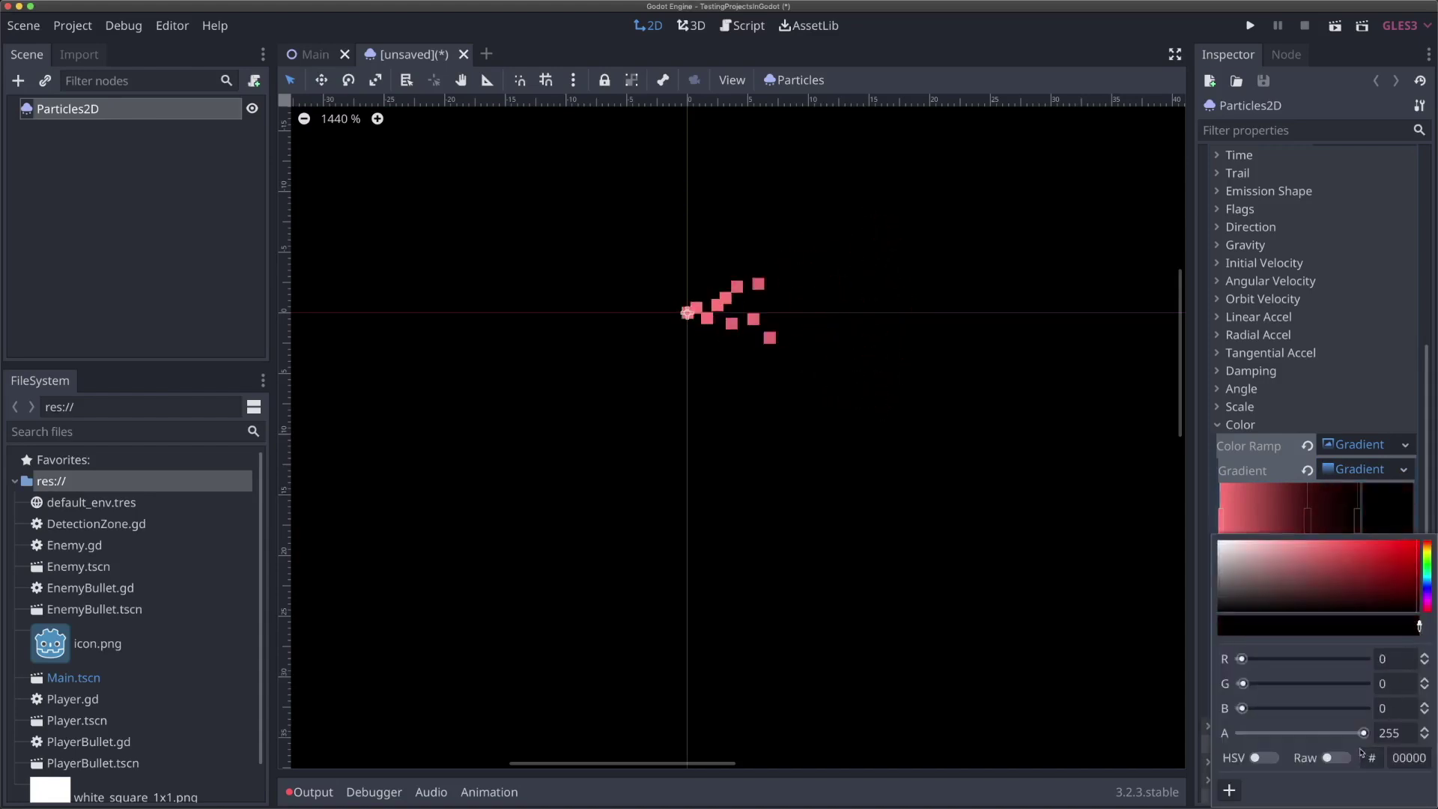
{"action": "left_click_drag", "start_coordinate": [1364, 734], "coordinate": [1311, 734]}
Shift the dark red and transparent gradient stops so the color ramp fades out just past its middle.
{"action": "left_click", "coordinate": [1345, 467]}
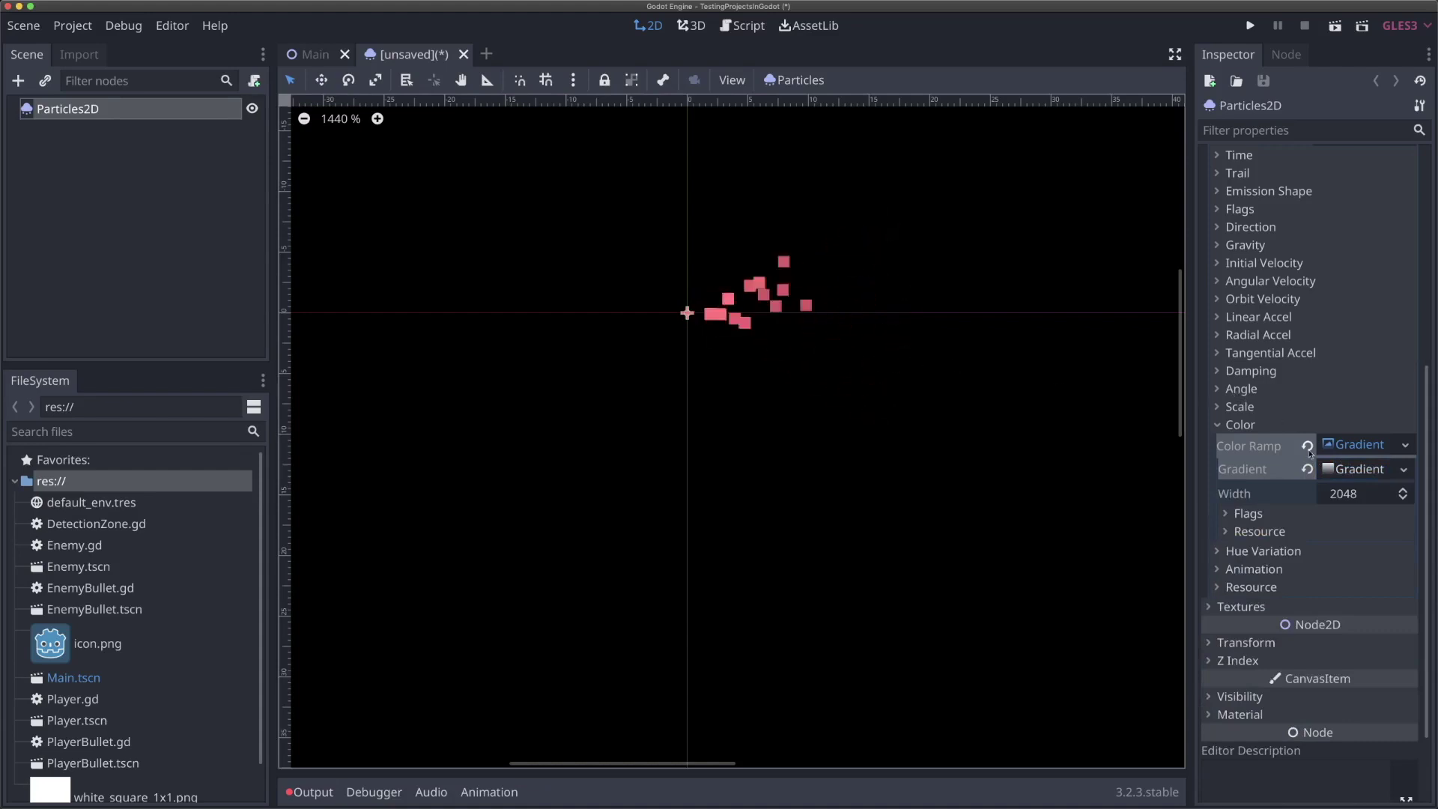
{"action": "left_click", "coordinate": [1351, 470]}
{"action": "mouse_move", "coordinate": [1308, 525]}
{"action": "left_mouse_down"}
{"action": "mouse_move", "coordinate": [1289, 526]}
{"action": "mouse_move", "coordinate": [1353, 525]}
{"action": "mouse_move", "coordinate": [1328, 525]}
{"action": "left_mouse_up"}
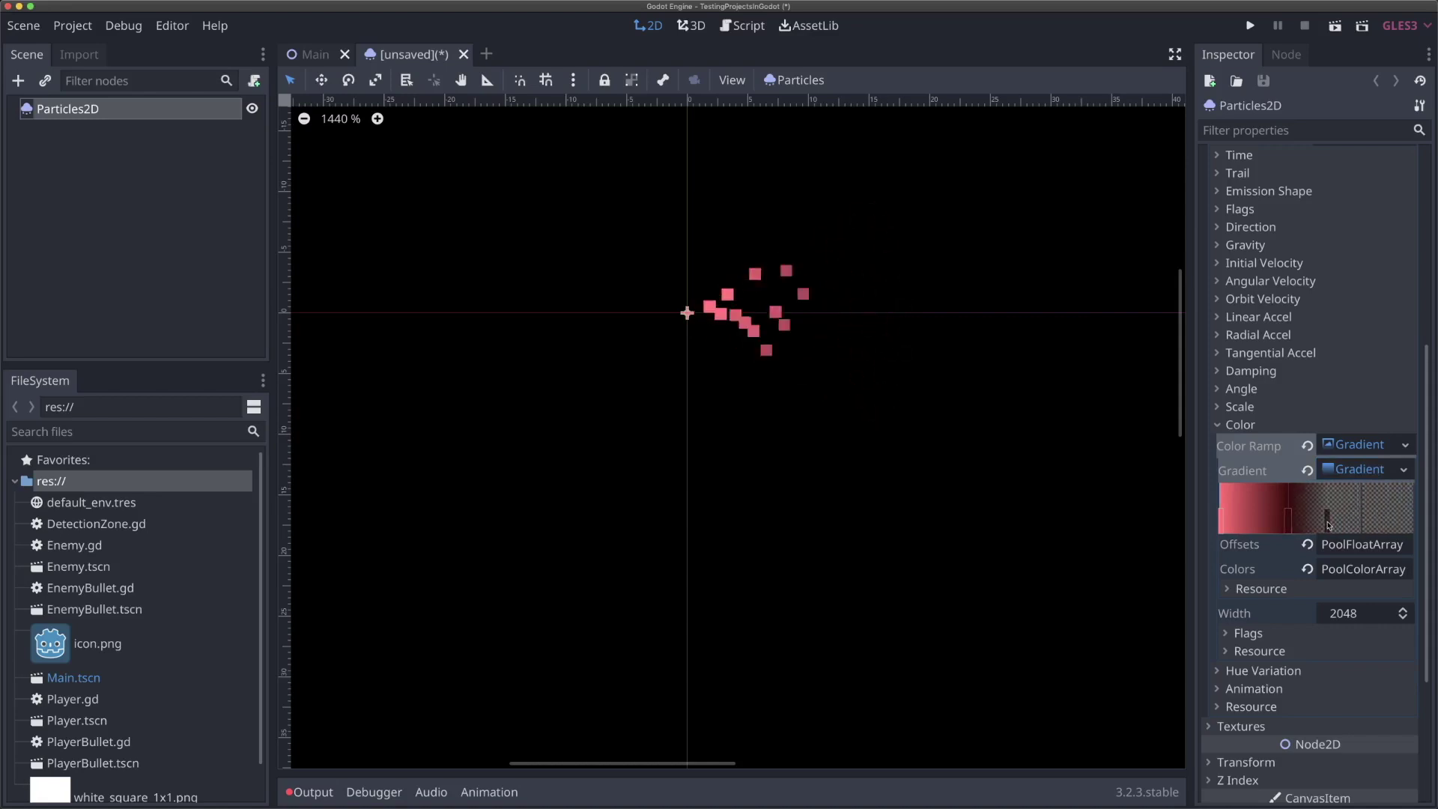
{"action": "left_click", "coordinate": [1269, 425]}
Reshape the scale curve so it falls to 0 at about 0.7 of the particle lifetime.
{"action": "left_click", "coordinate": [1249, 408]}
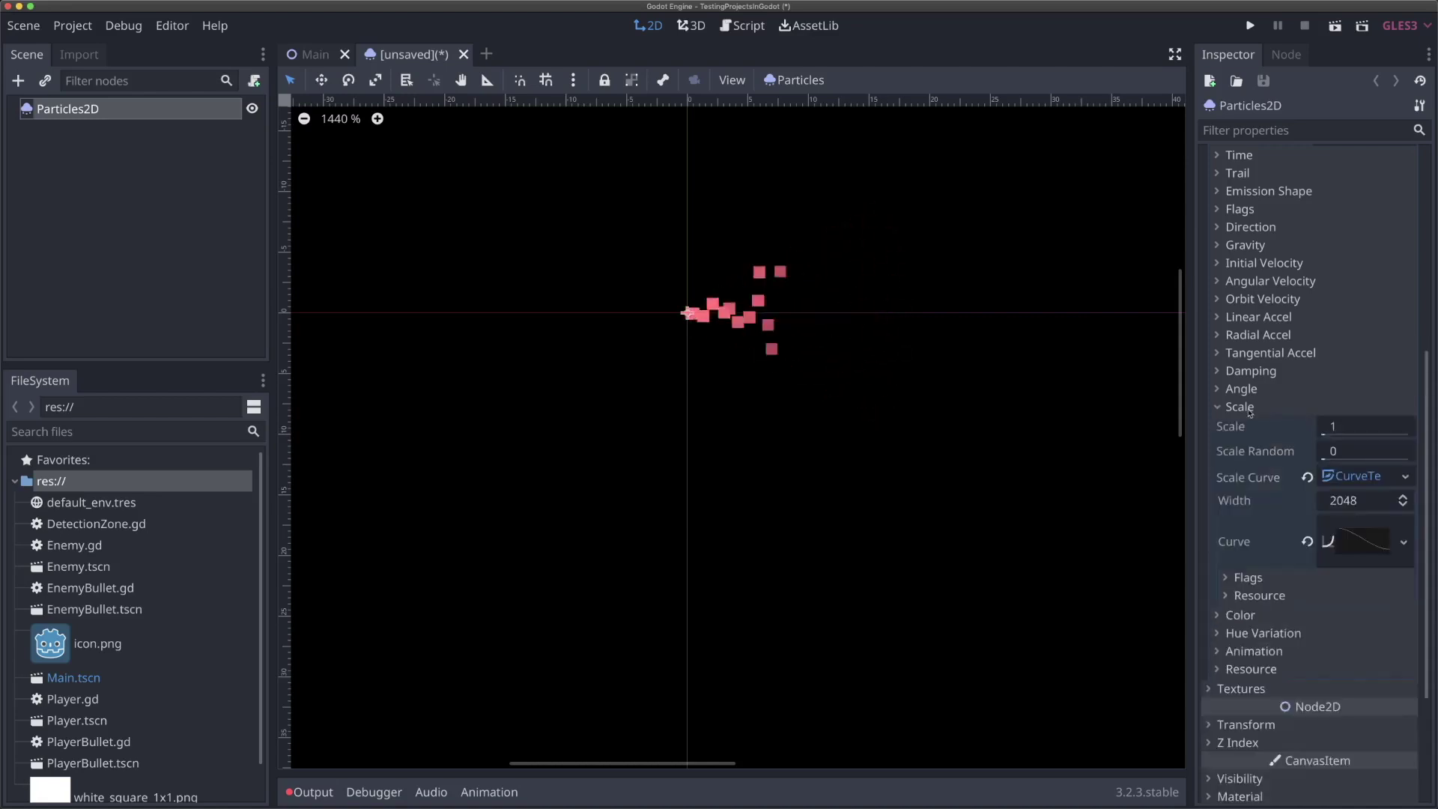
{"action": "left_click", "coordinate": [1351, 522]}
{"action": "left_click_drag", "start_coordinate": [1397, 663], "coordinate": [1352, 695]}
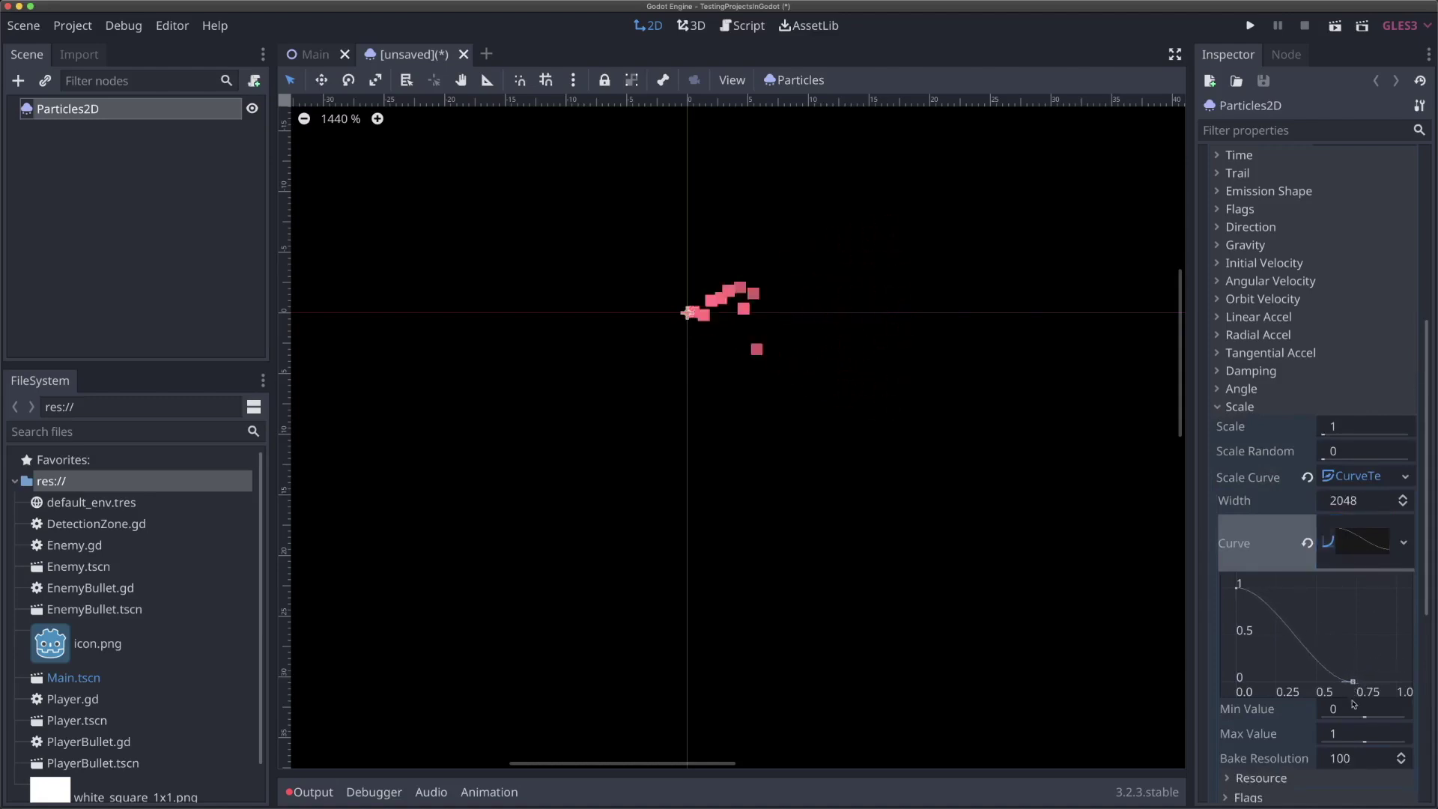
{"action": "left_click", "coordinate": [1352, 541]}
{"action": "left_click", "coordinate": [1258, 409]}
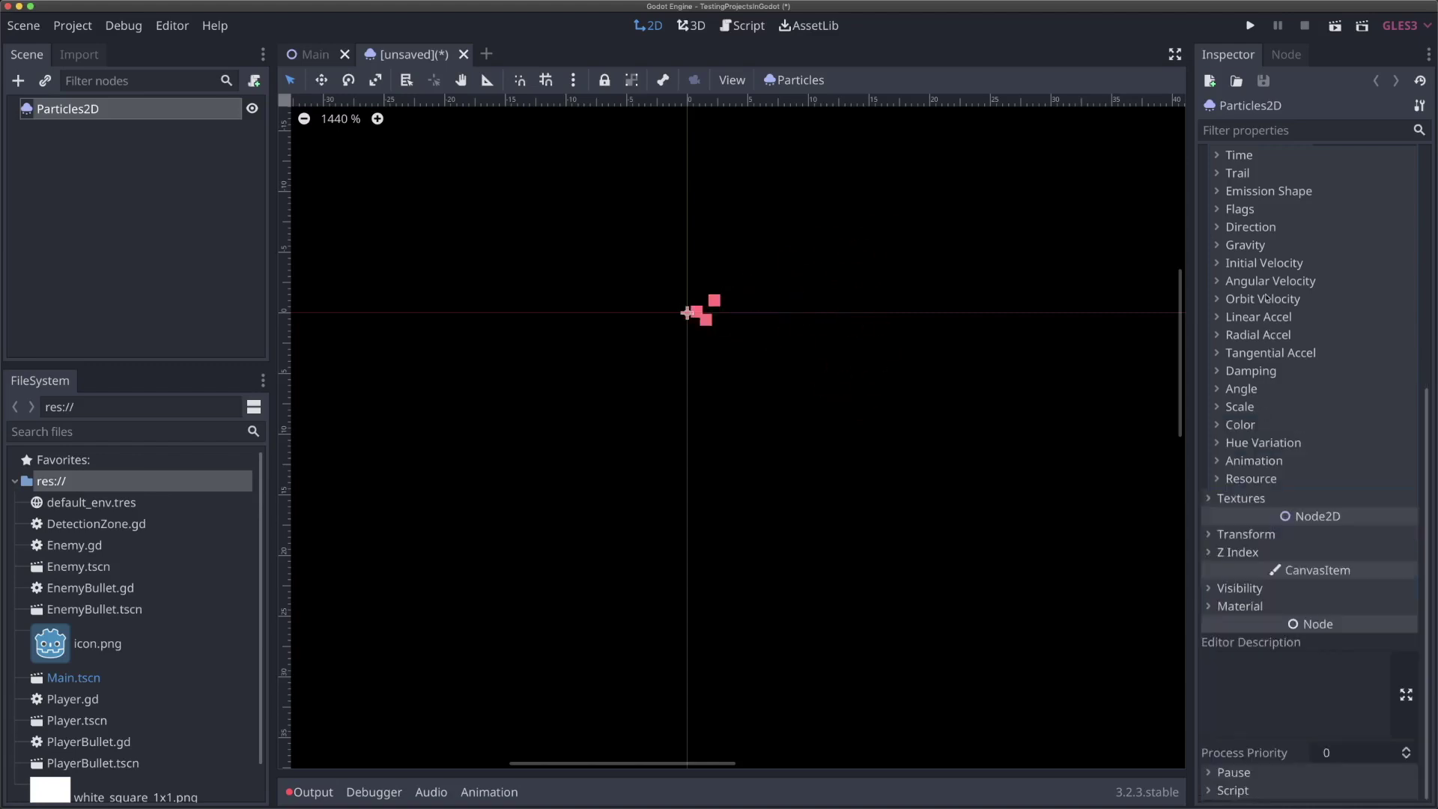
Set the particles' initial velocity to 50.
{"action": "left_click", "coordinate": [1264, 262]}
{"action": "left_click", "coordinate": [1338, 280]}
{"action": "type", "text": "50"}
{"action": "key", "text": "Return"}
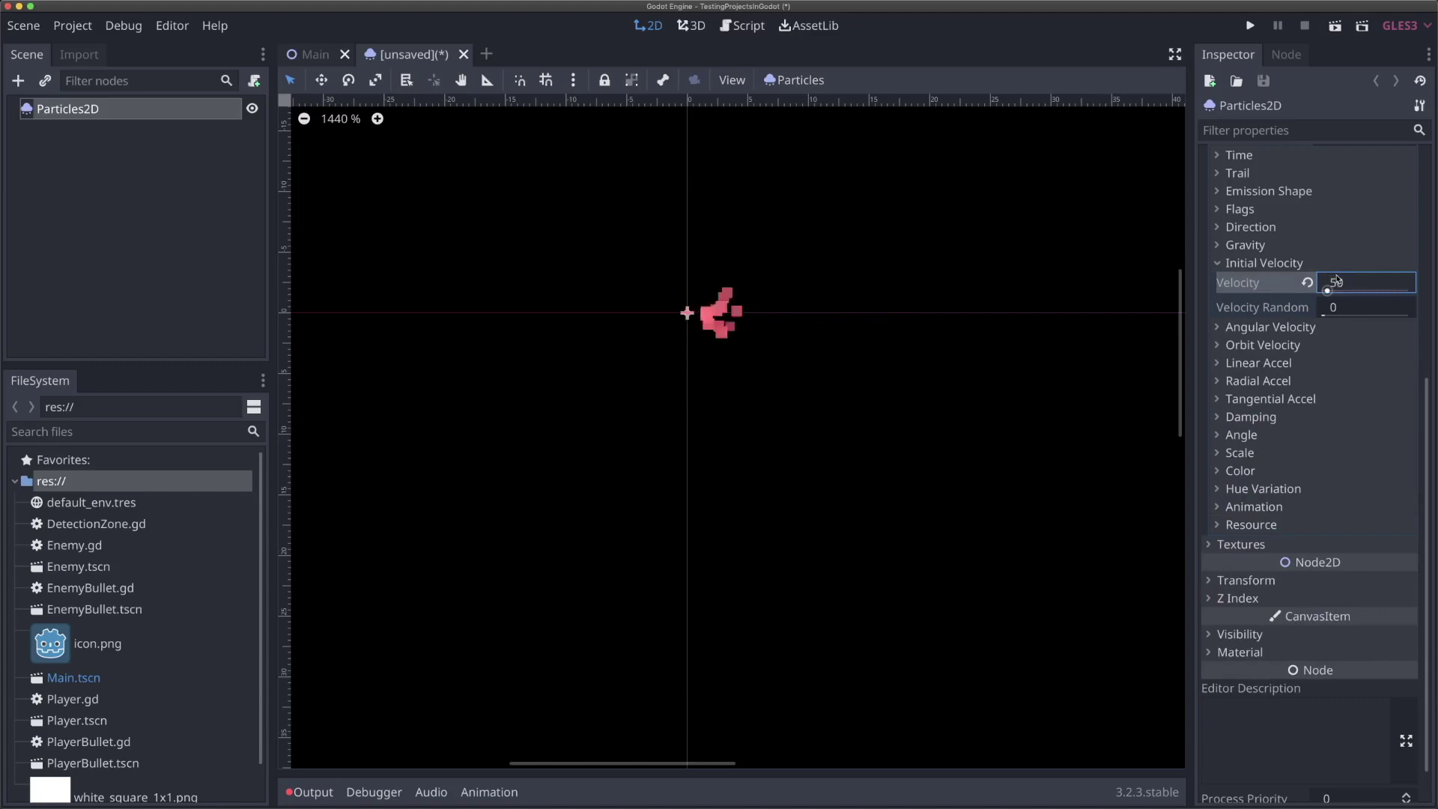
Set the particles' linear acceleration to -100.
{"action": "left_click", "coordinate": [1273, 363]}
{"action": "left_click", "coordinate": [1360, 383]}
{"action": "type", "text": "-100"}
{"action": "key", "text": "Return"}
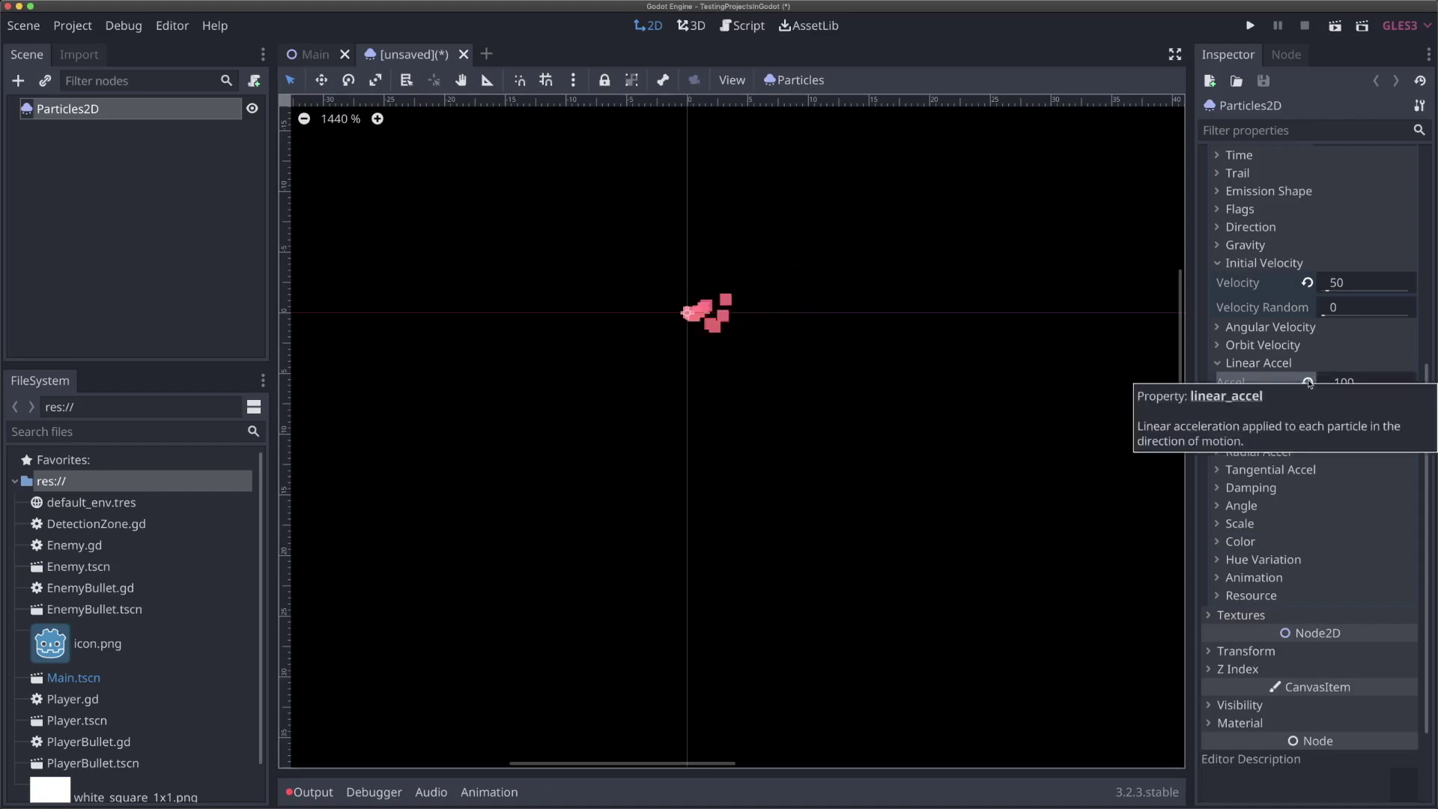
{"action": "left_click", "coordinate": [1266, 364]}
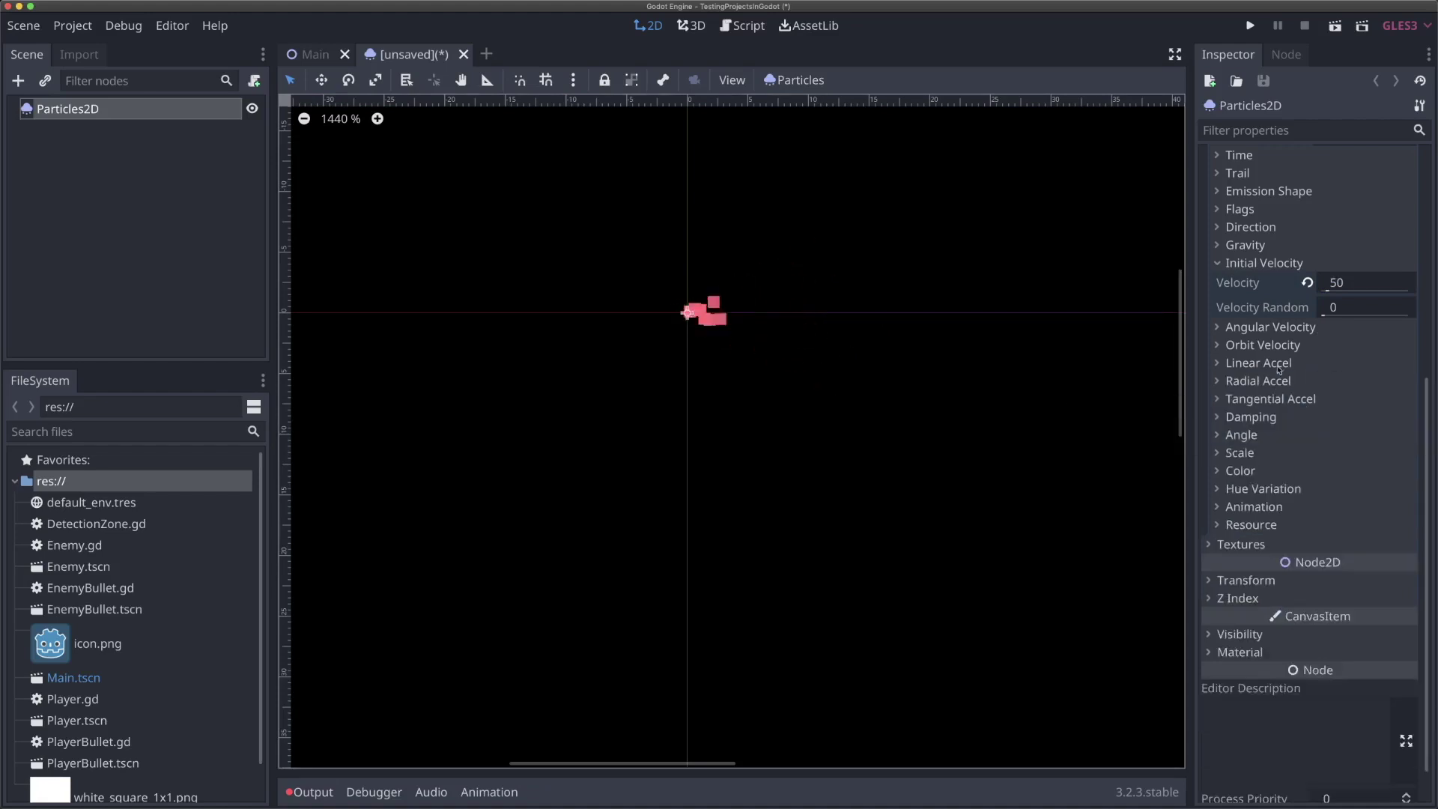
Try a particle damping of 100, and raise it to 300.
{"action": "left_click", "coordinate": [1266, 417]}
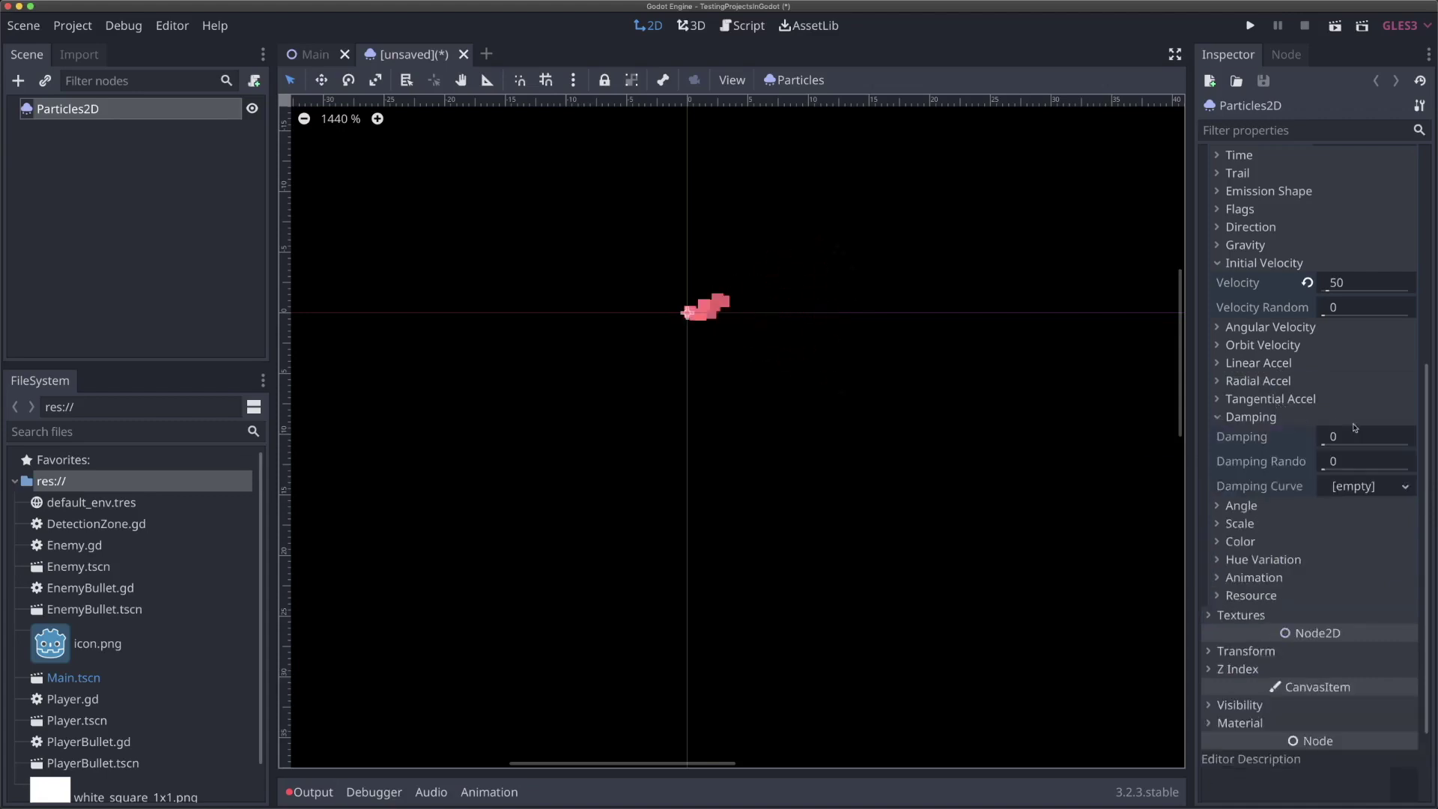
{"action": "left_click", "coordinate": [1359, 435]}
{"action": "type", "text": "100"}
{"action": "key", "text": "Return"}
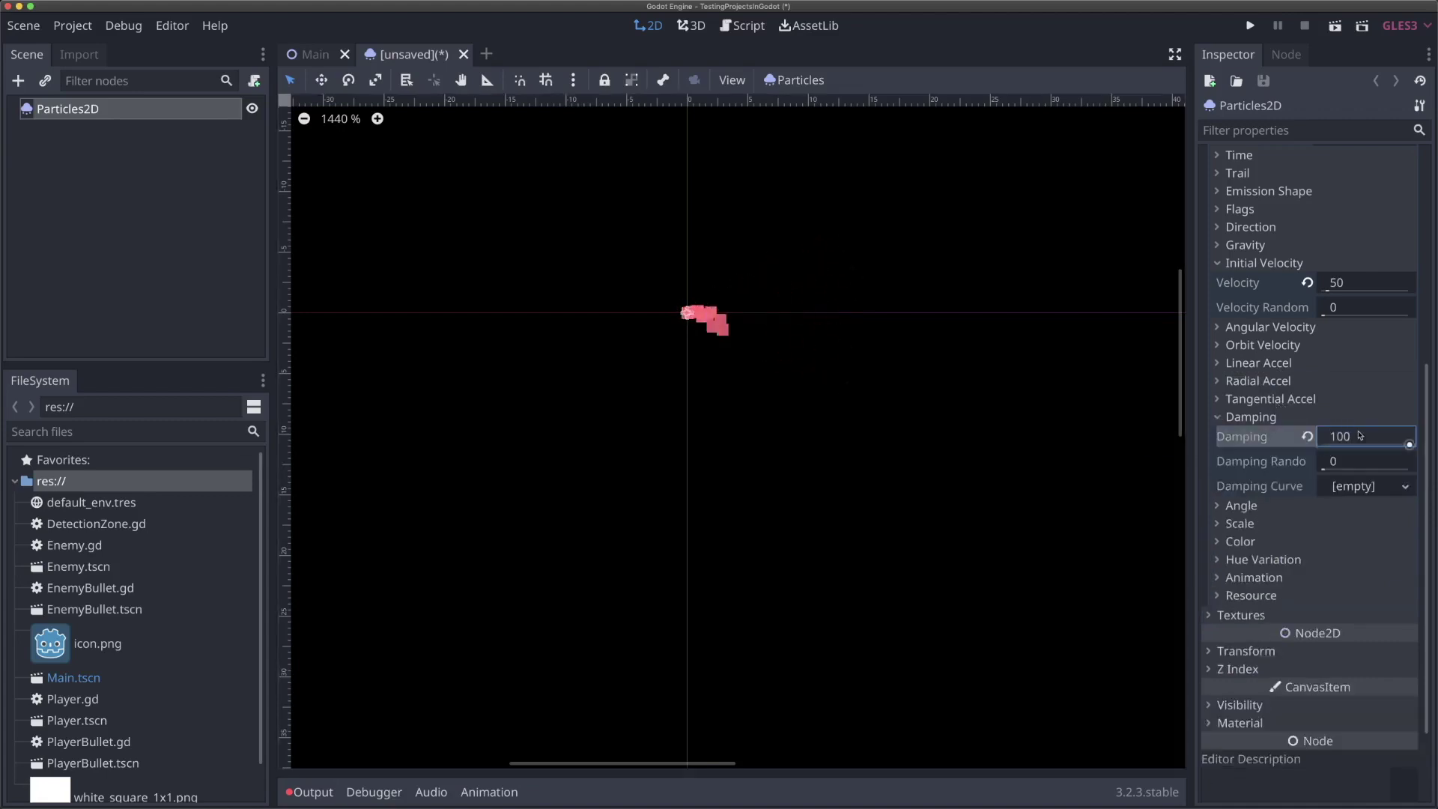
{"action": "left_click", "coordinate": [1360, 435]}
{"action": "type", "text": "300"}
{"action": "key", "text": "Return"}
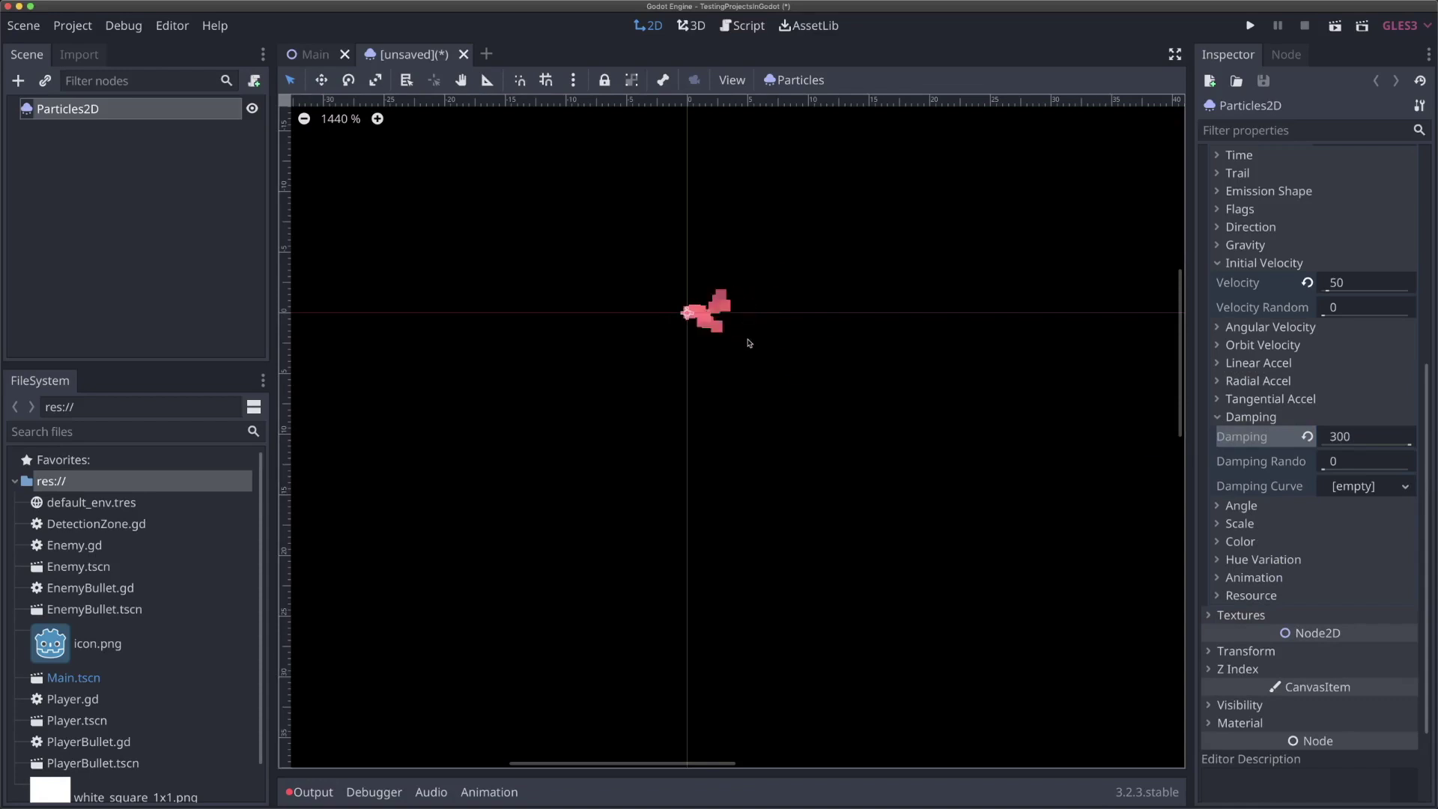
{"action": "left_click", "coordinate": [1245, 262]}
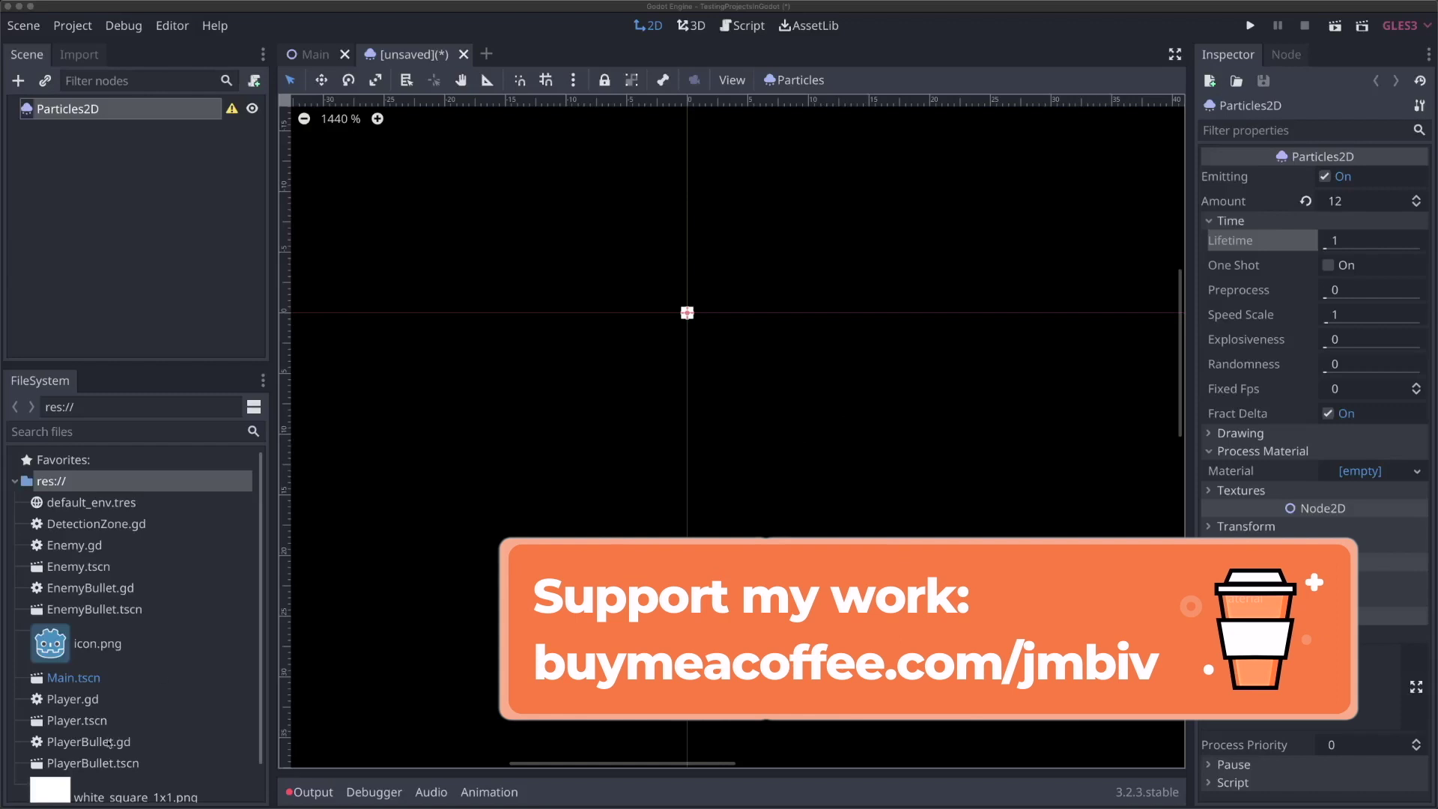
Add white_square_1x1.png as a sprite under the Particles2D node and reset its position to 0, 0.
{"action": "left_click", "coordinate": [131, 793]}
{"action": "left_click_drag", "start_coordinate": [132, 793], "coordinate": [671, 315]}
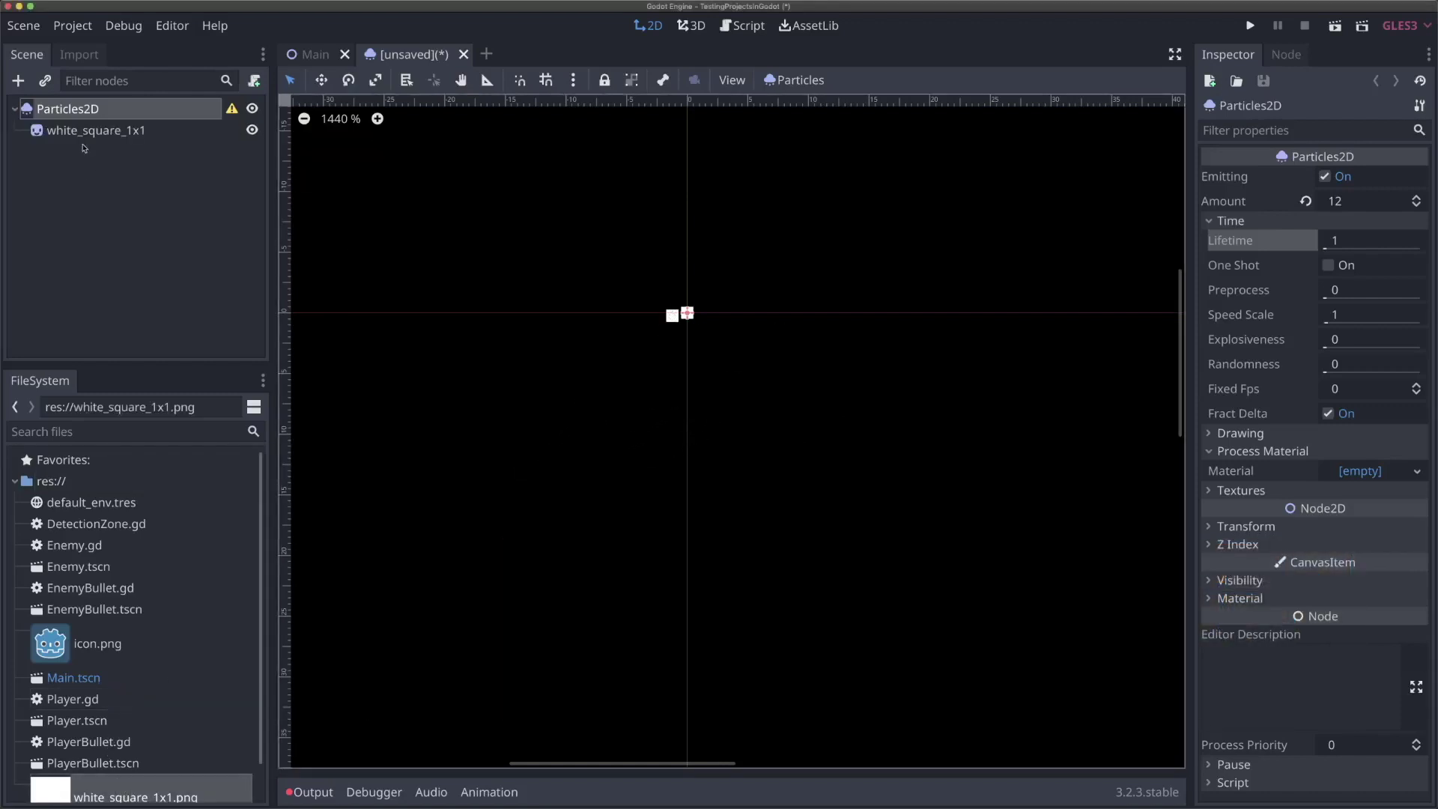
{"action": "left_click", "coordinate": [97, 129]}
{"action": "left_click", "coordinate": [1245, 325]}
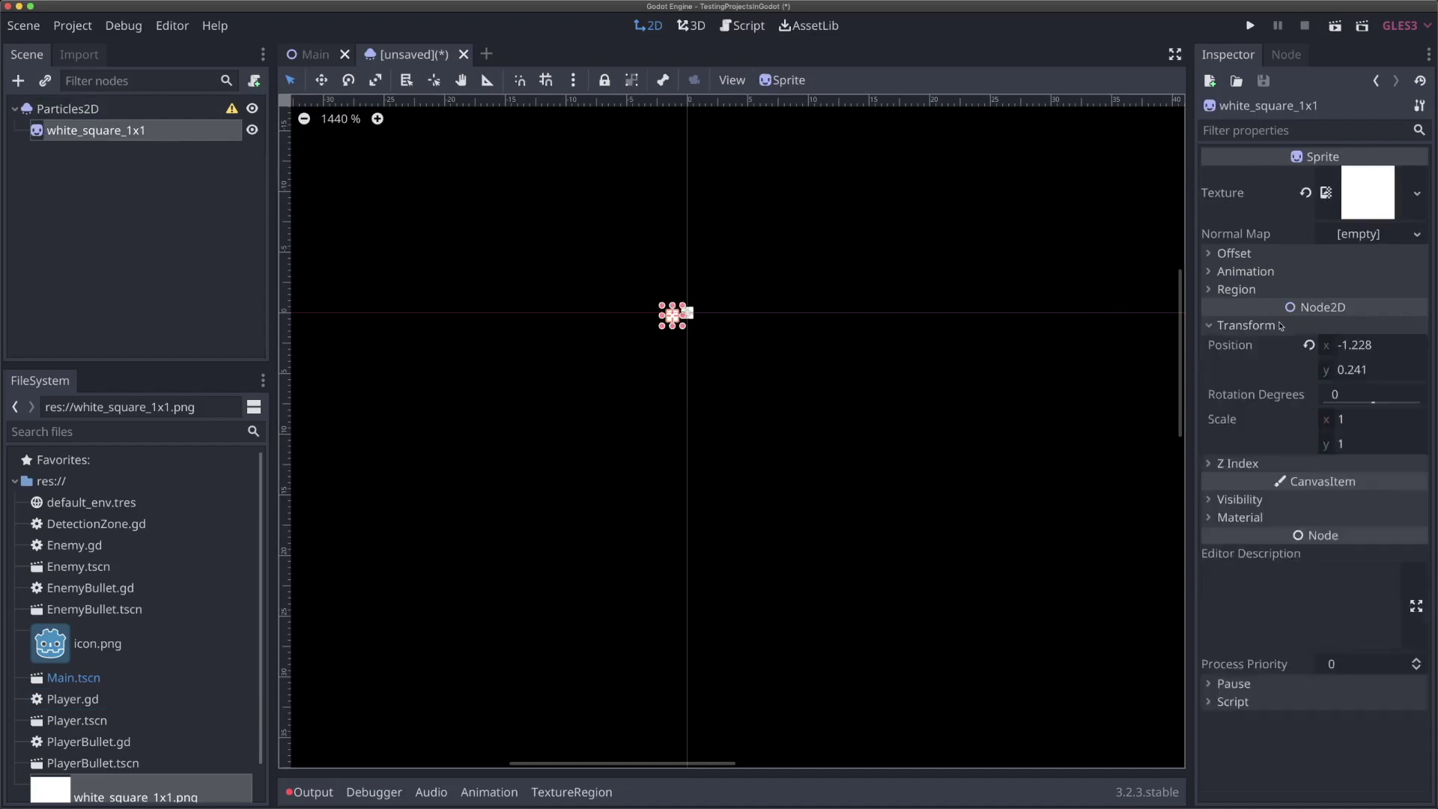
{"action": "left_click", "coordinate": [1310, 350]}
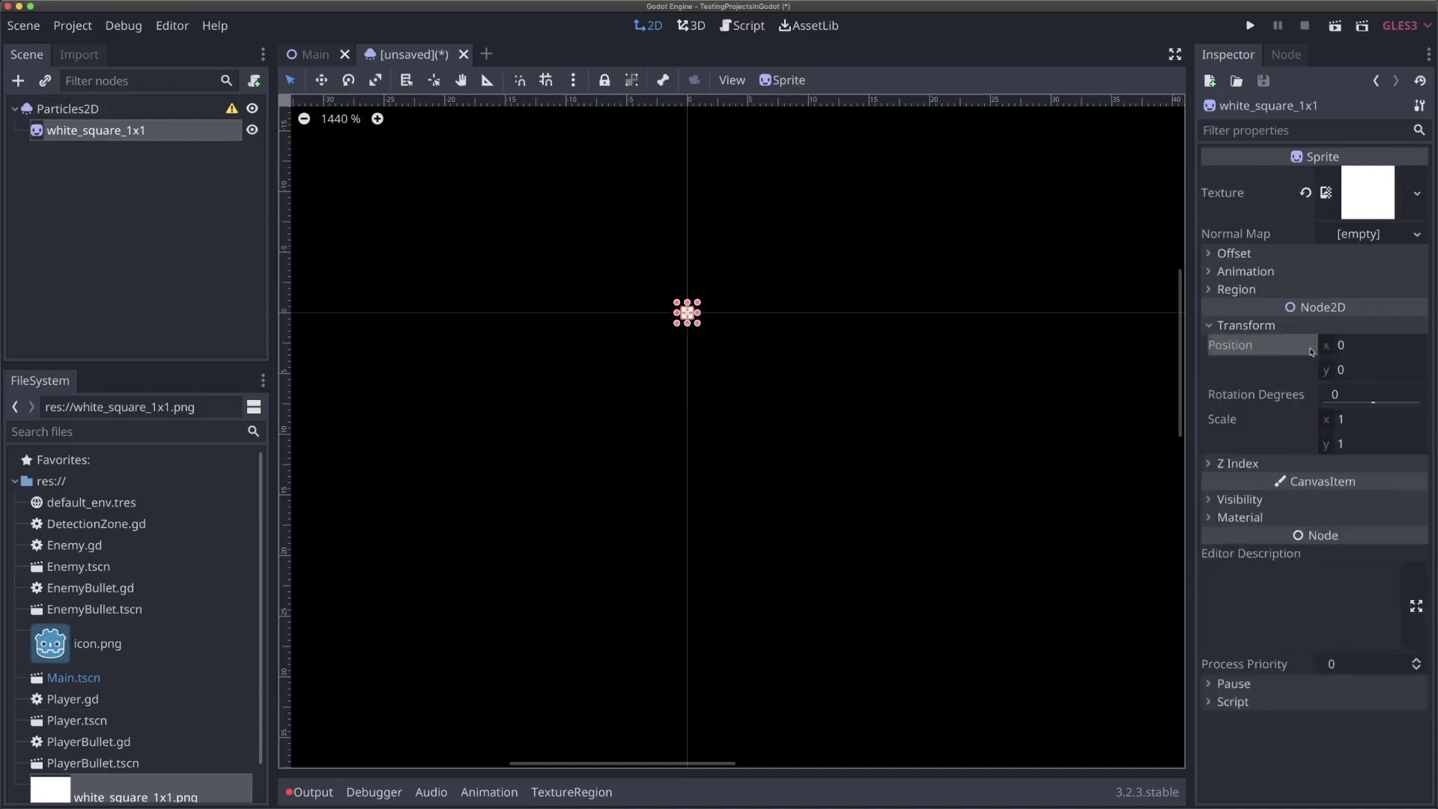
Scale the white square sprite to 5 by 5, and raise its vertical scale to 10.
{"action": "left_click", "coordinate": [1351, 421]}
{"action": "type", "text": "5"}
{"action": "key", "text": "Tab"}
{"action": "type", "text": "5"}
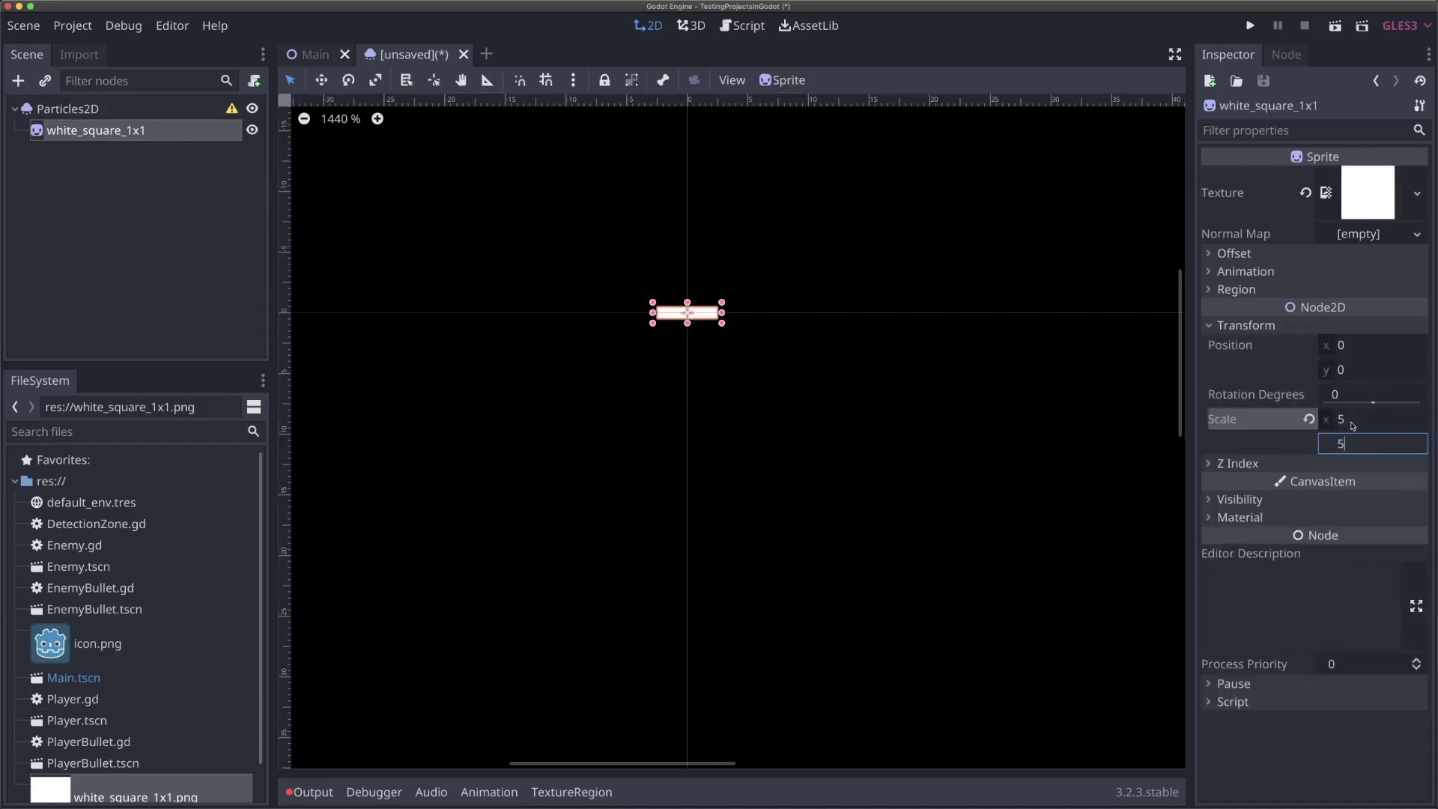
{"action": "key", "text": "Return"}
{"action": "left_click", "coordinate": [1357, 443]}
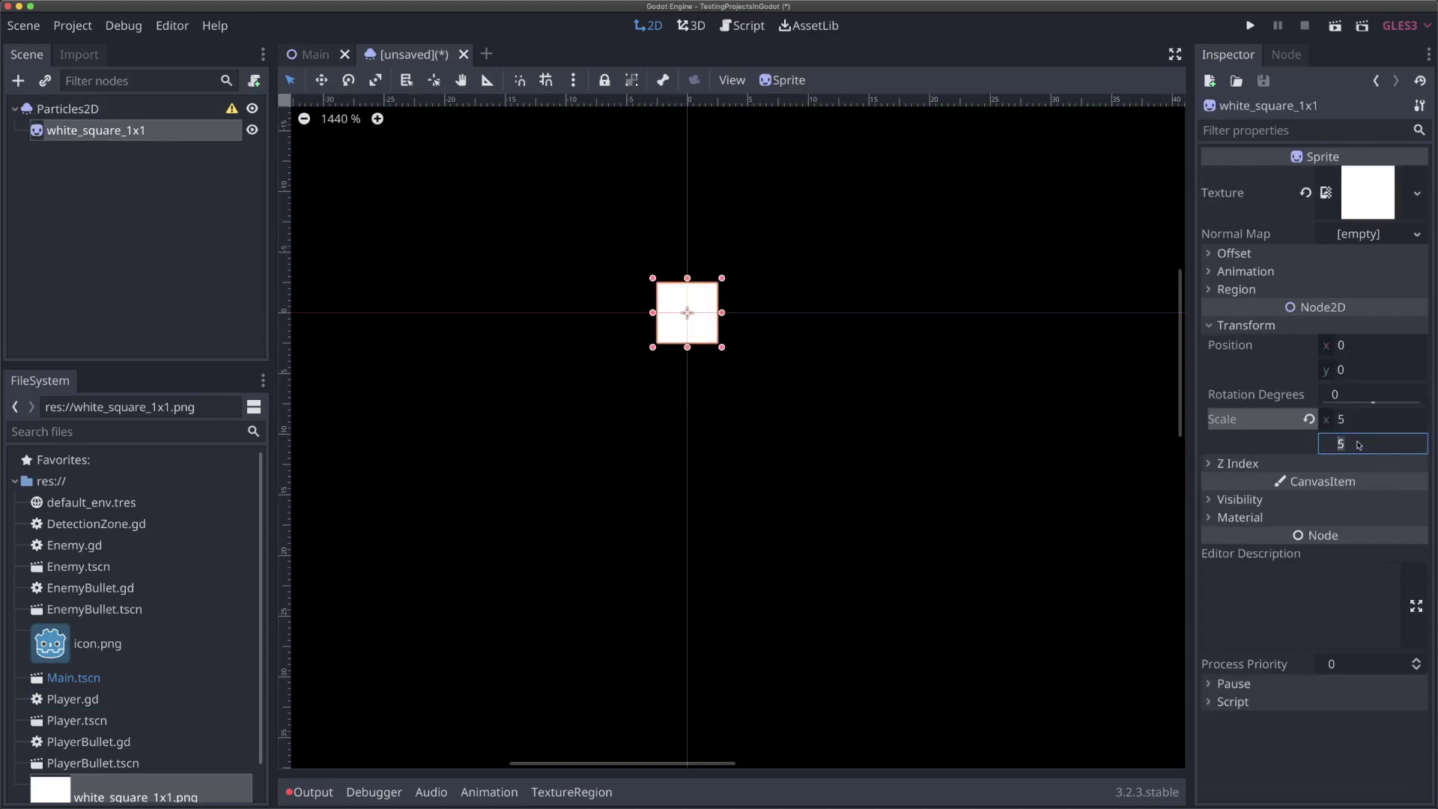
{"action": "type", "text": "10"}
{"action": "key", "text": "Return"}
Set the white square sprite's scale to 10 in x and 20 in y.
{"action": "left_click", "coordinate": [1363, 419]}
{"action": "type", "text": "10"}
{"action": "key", "text": "Tab"}
{"action": "type", "text": "20"}
{"action": "key", "text": "Return"}
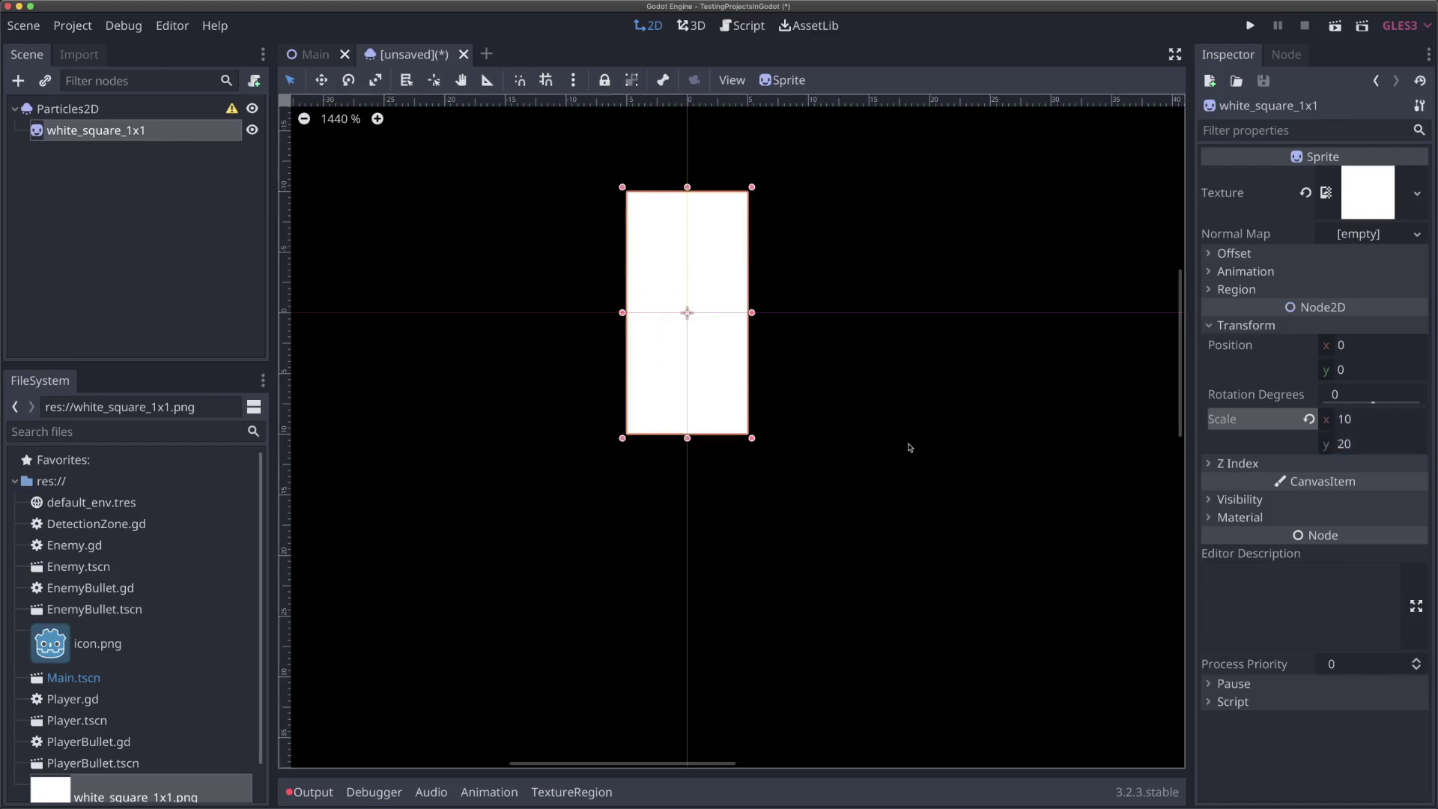
{"action": "scroll", "coordinate": [908, 446], "scroll_direction": "up", "scroll_amount": 2}
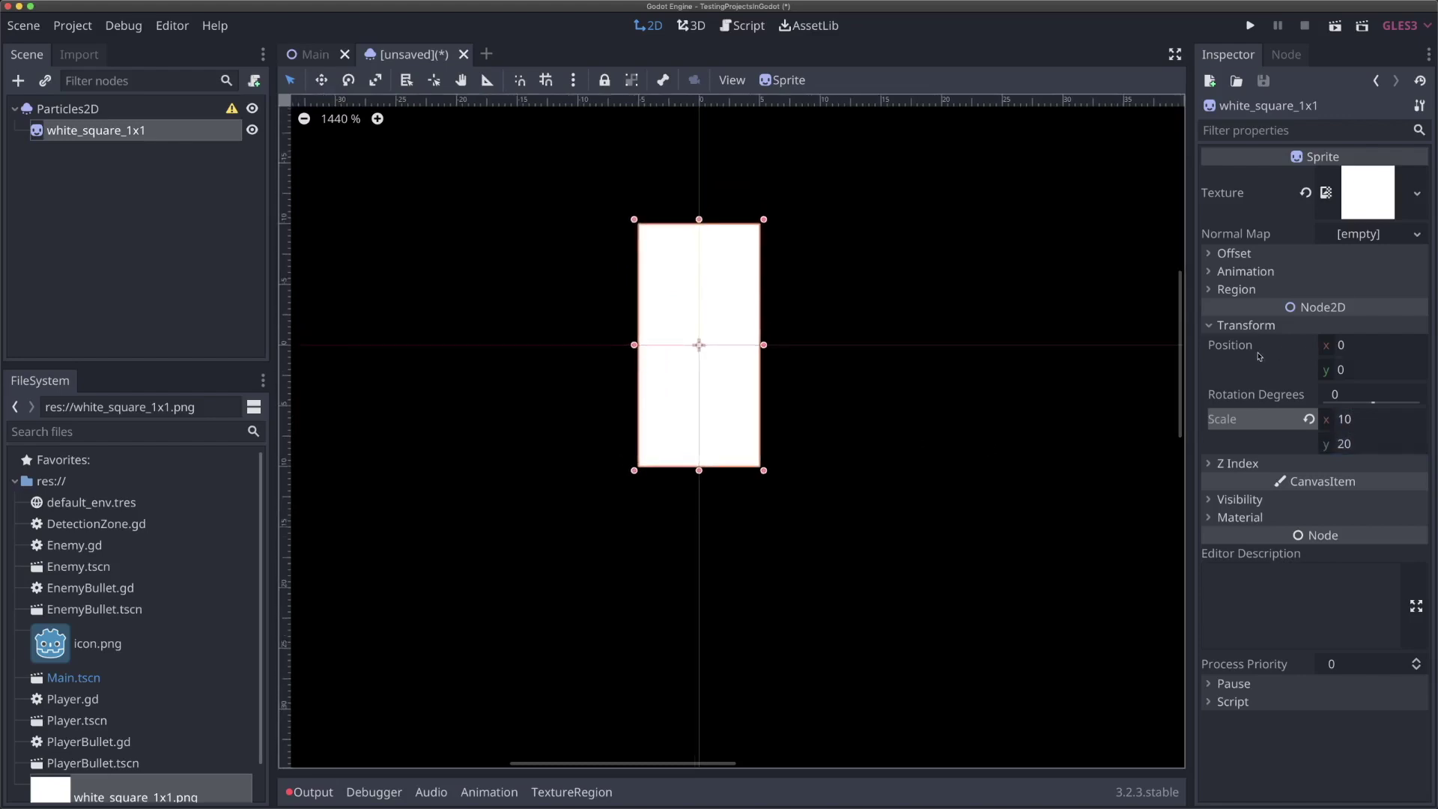
{"action": "left_click", "coordinate": [1256, 324]}
Set the sprite's Modulate color to dark purple with RGB 60, 21, 69.
{"action": "left_click", "coordinate": [1266, 380]}
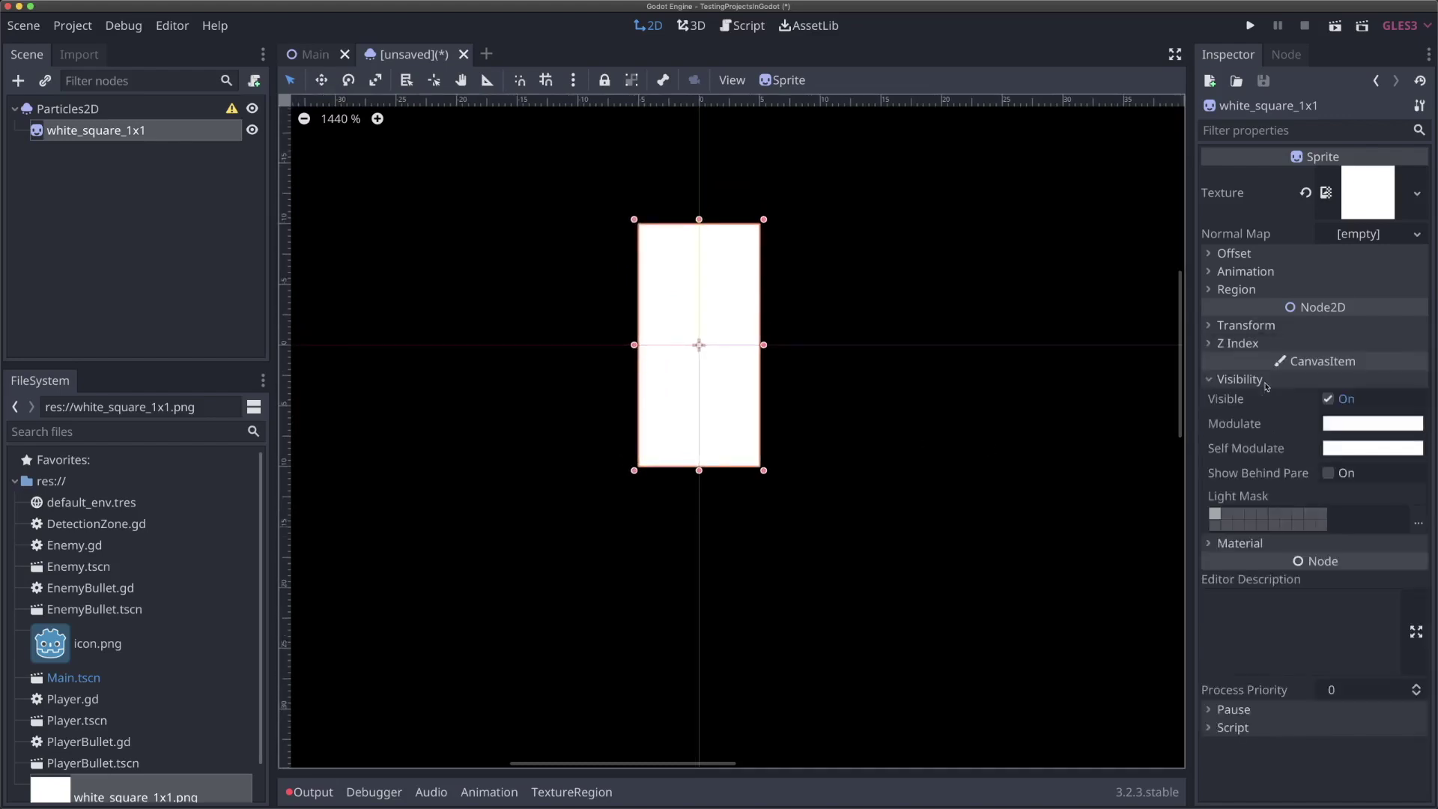
{"action": "left_click", "coordinate": [1341, 423]}
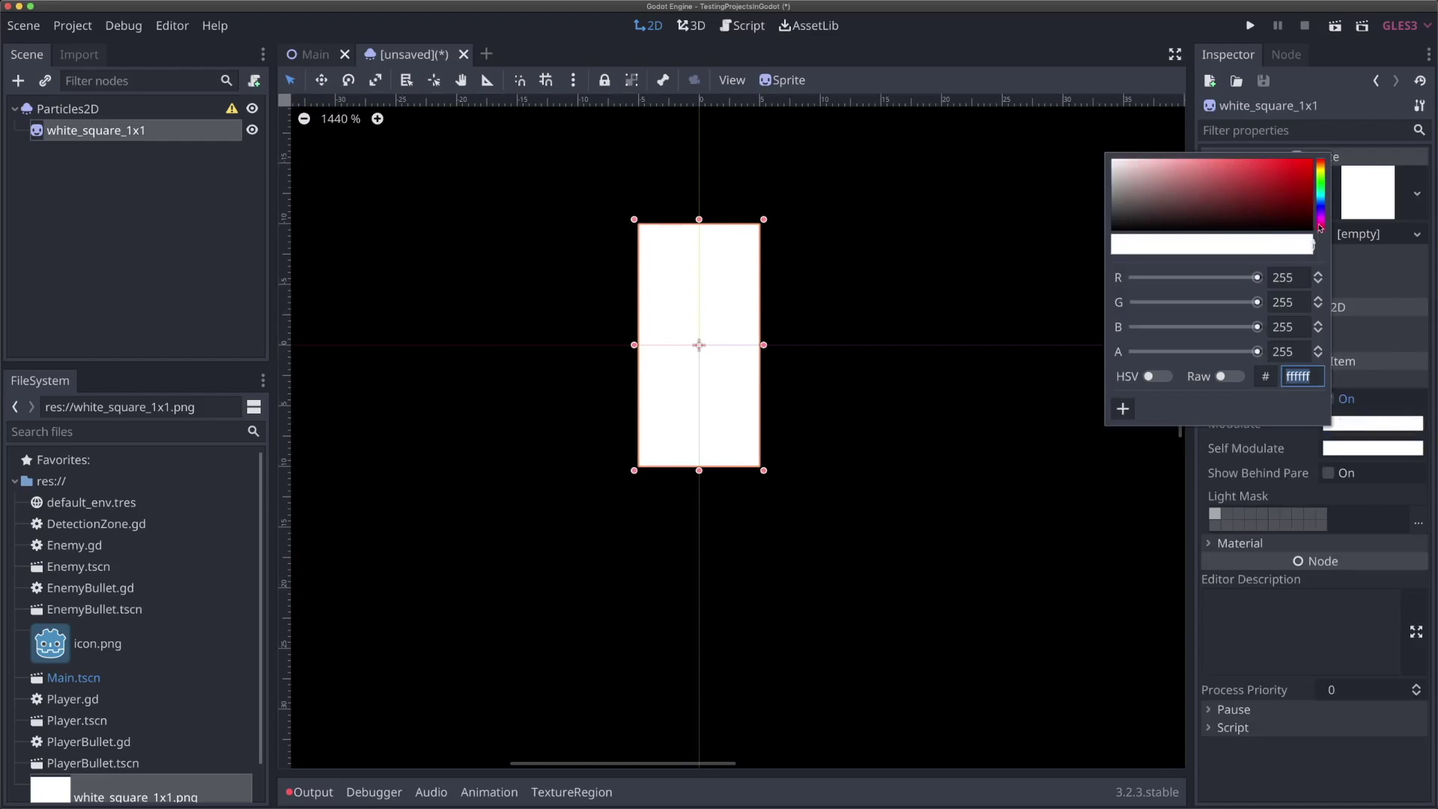
{"action": "left_click", "coordinate": [1321, 221]}
{"action": "left_click_drag", "start_coordinate": [1259, 190], "coordinate": [1253, 215]}
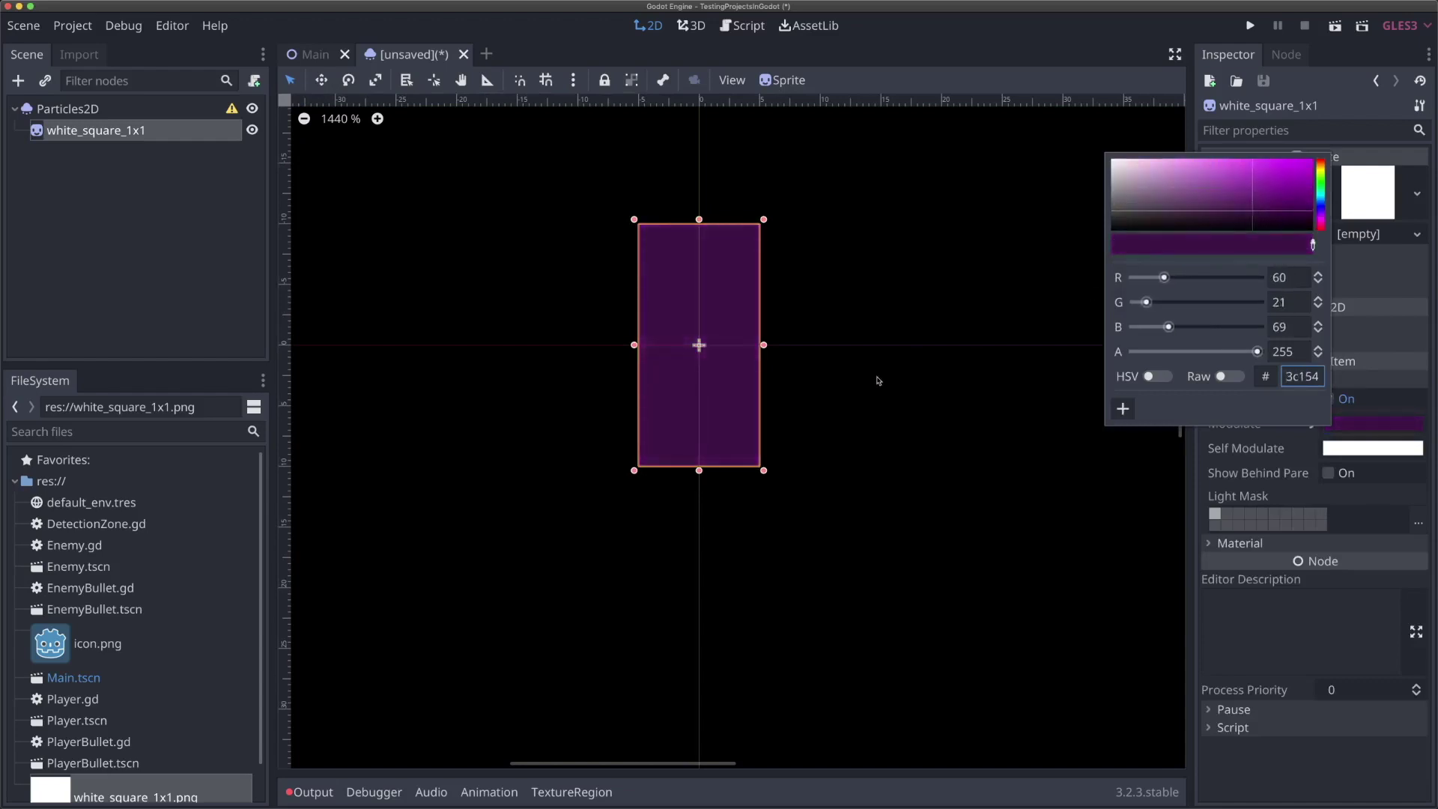
{"action": "left_click", "coordinate": [877, 380]}
{"action": "scroll", "coordinate": [878, 380], "scroll_direction": "up", "scroll_amount": 3}
{"action": "scroll", "coordinate": [878, 380], "scroll_direction": "left", "scroll_amount": 1}
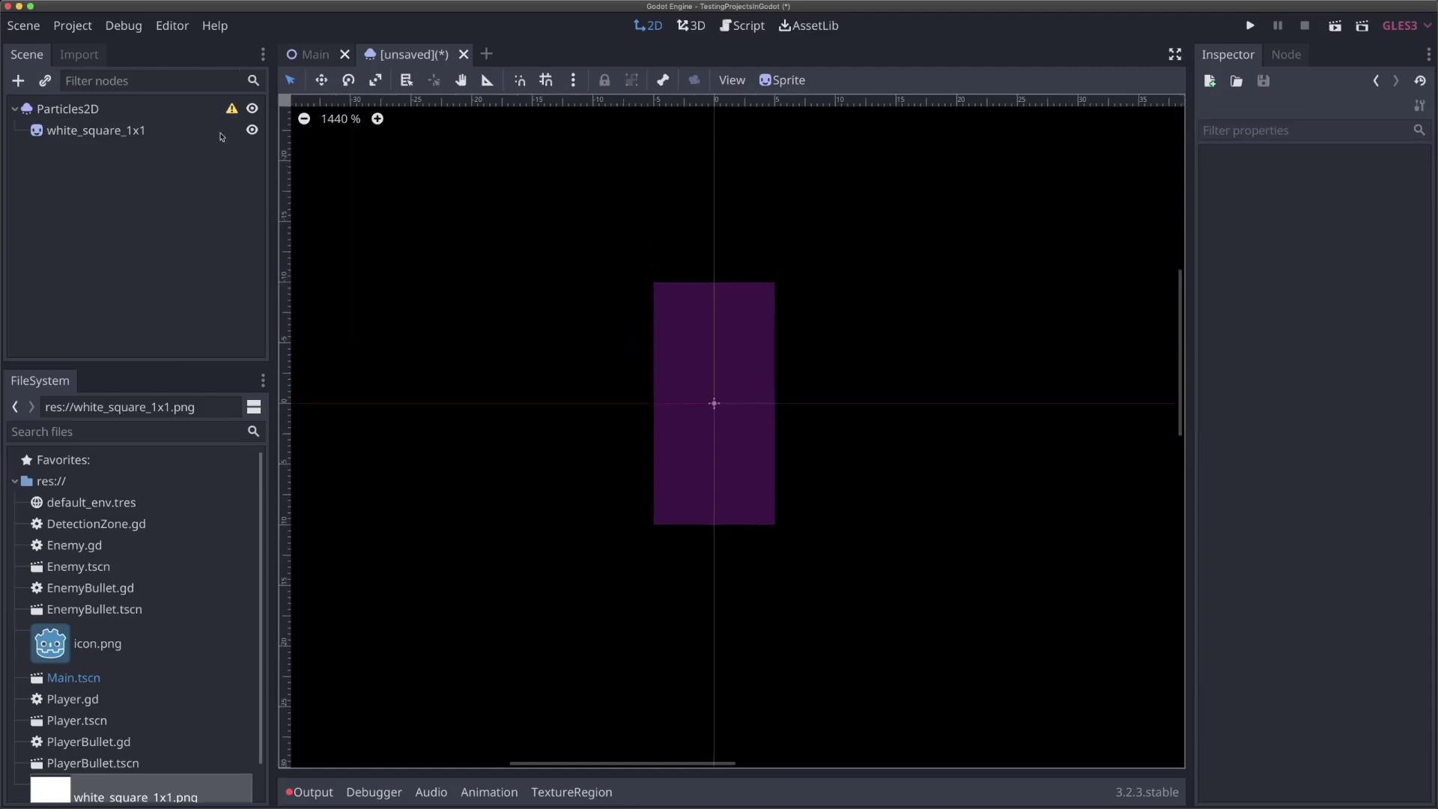
Set the Particles2D node's particle amount to 24.
{"action": "left_click", "coordinate": [158, 108]}
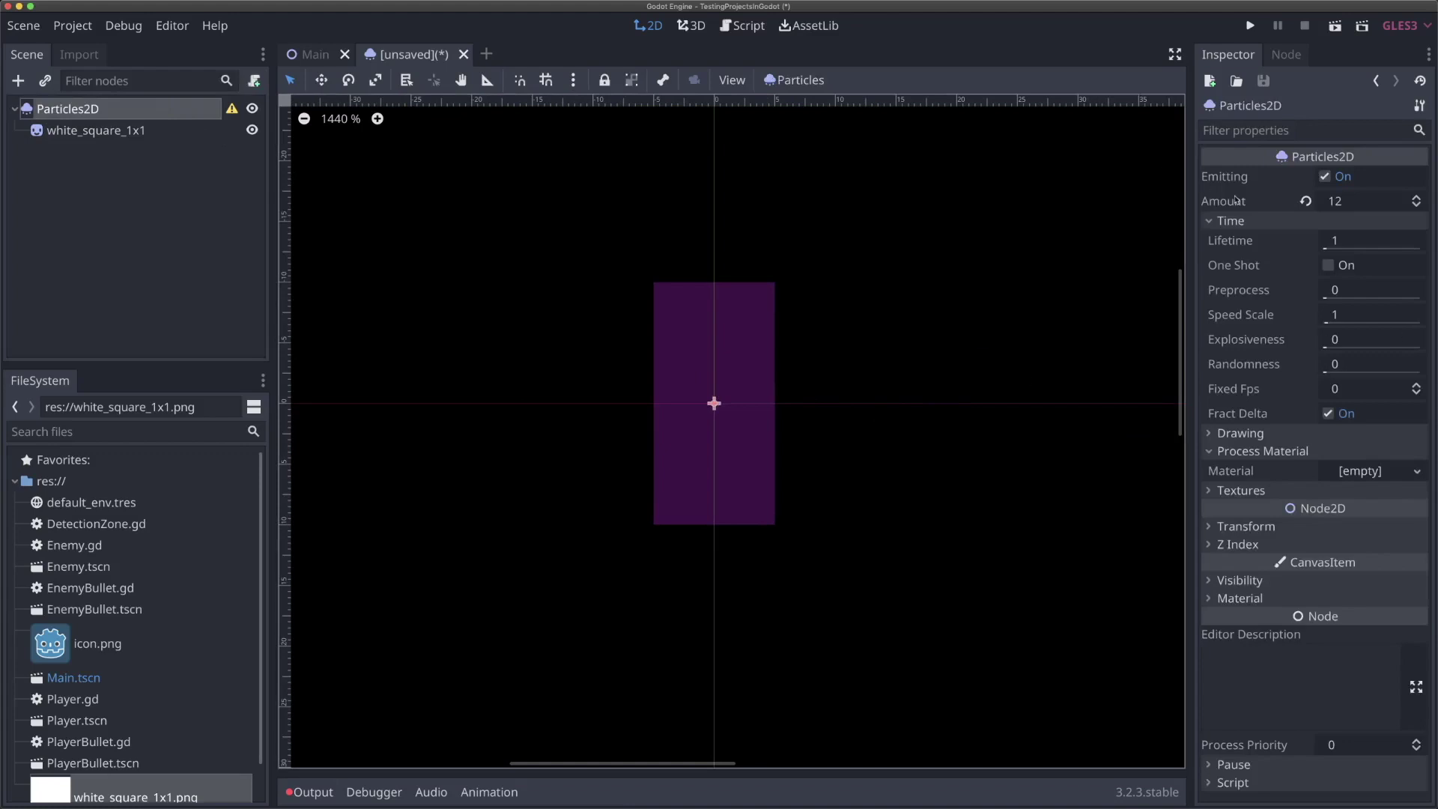
{"action": "left_click", "coordinate": [1348, 203]}
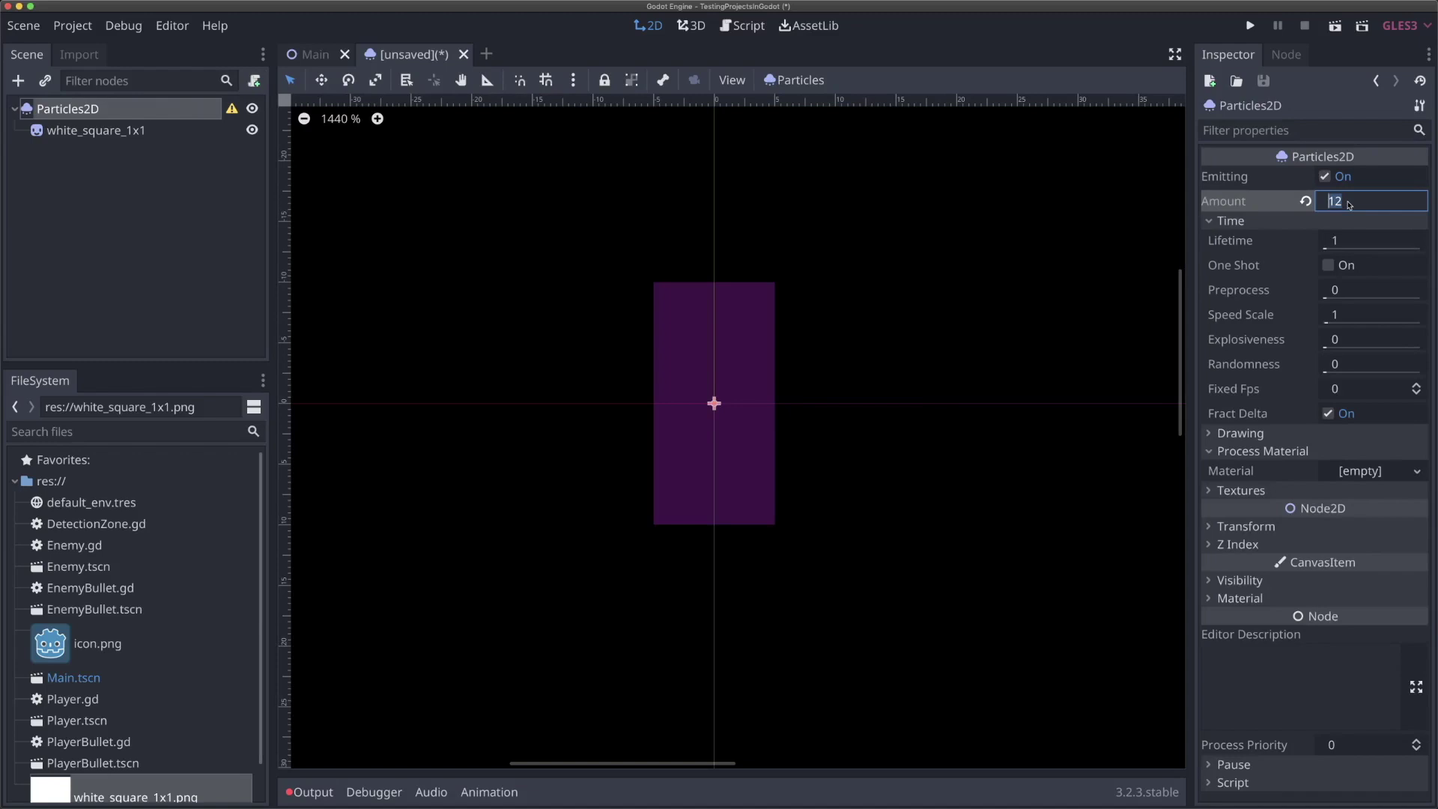
{"action": "type", "text": "24"}
{"action": "key", "text": "Return"}
Assign a new ParticlesMaterial as the Particles2D node's process material.
{"action": "left_click", "coordinate": [1389, 470]}
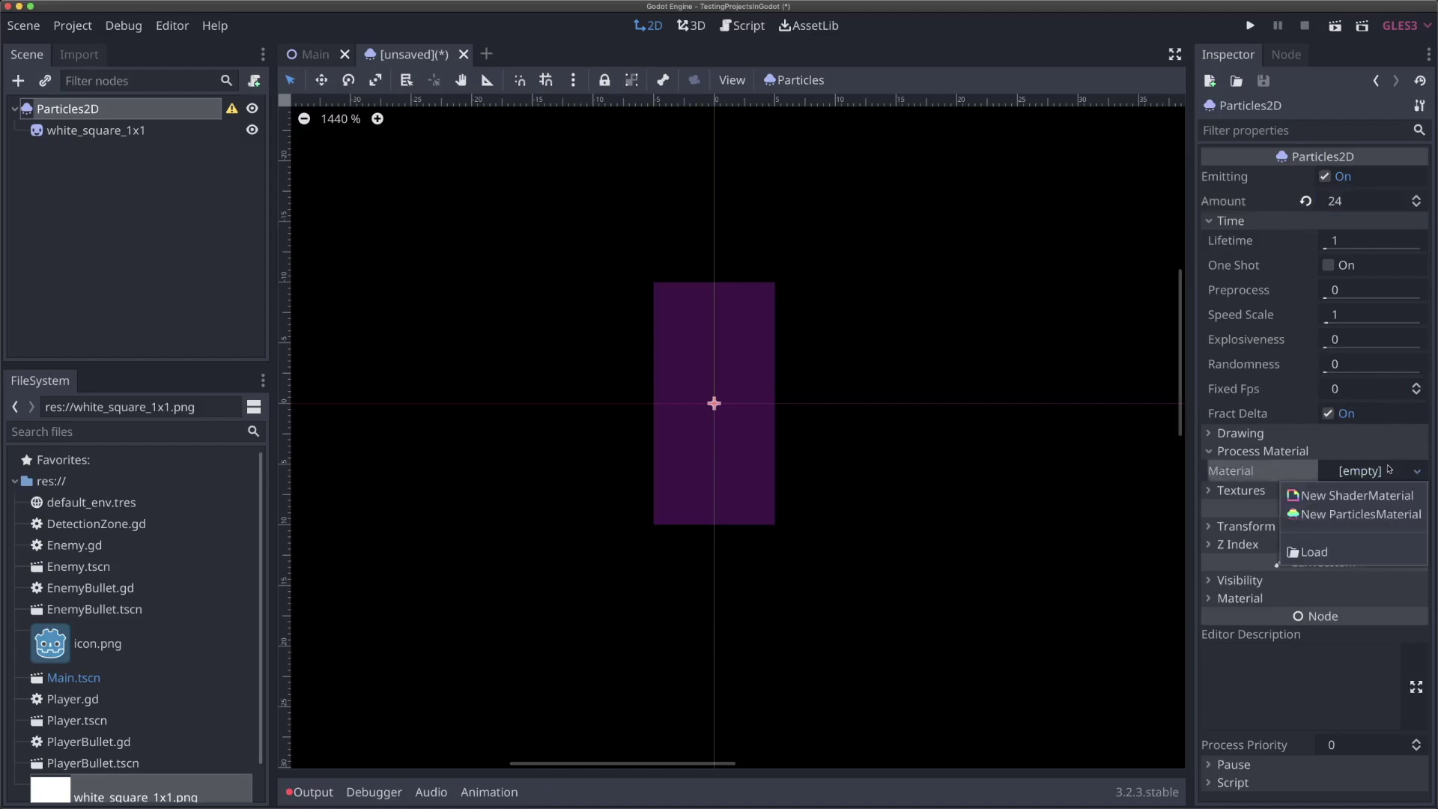
{"action": "left_click", "coordinate": [1345, 515]}
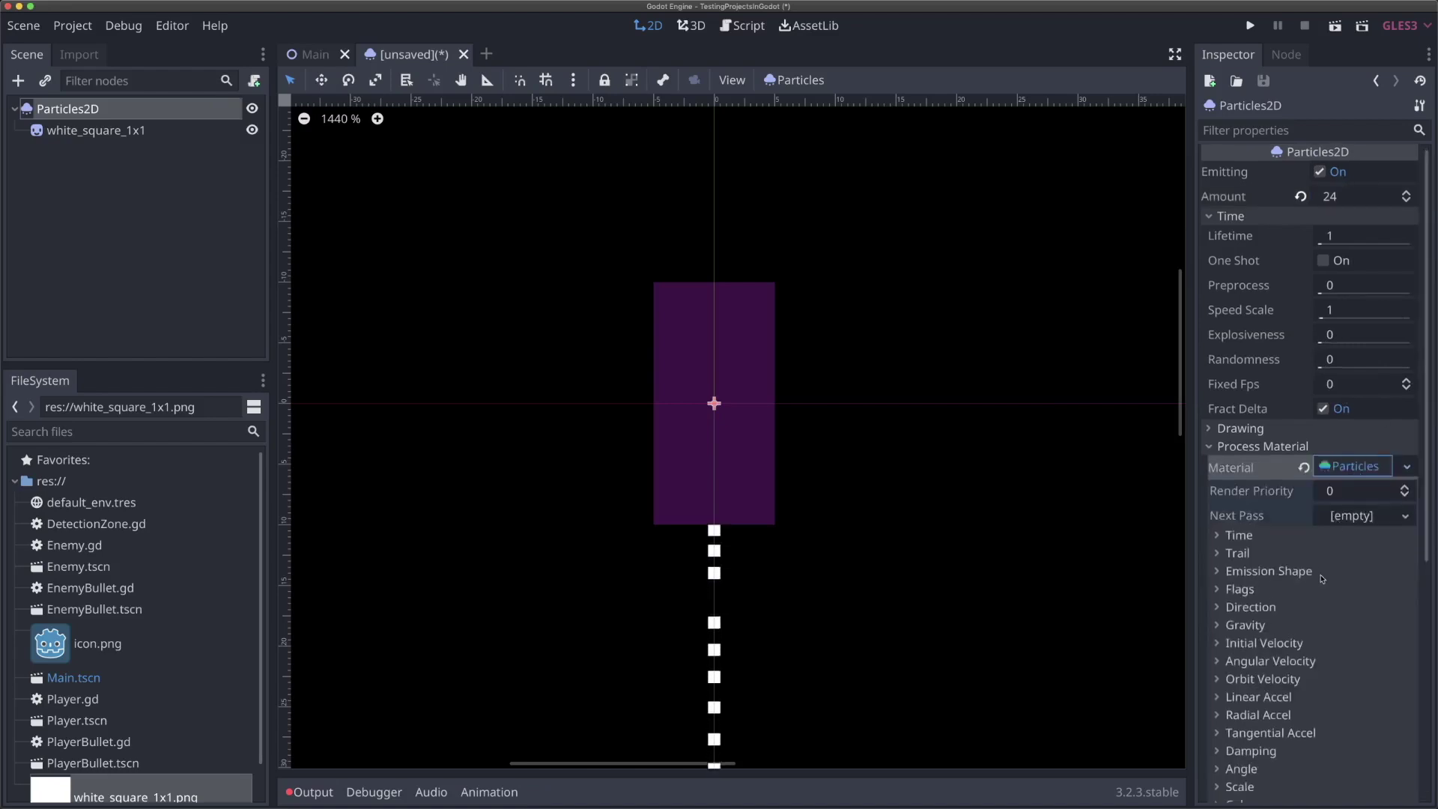
{"action": "scroll", "coordinate": [1338, 527], "scroll_direction": "down", "scroll_amount": 3}
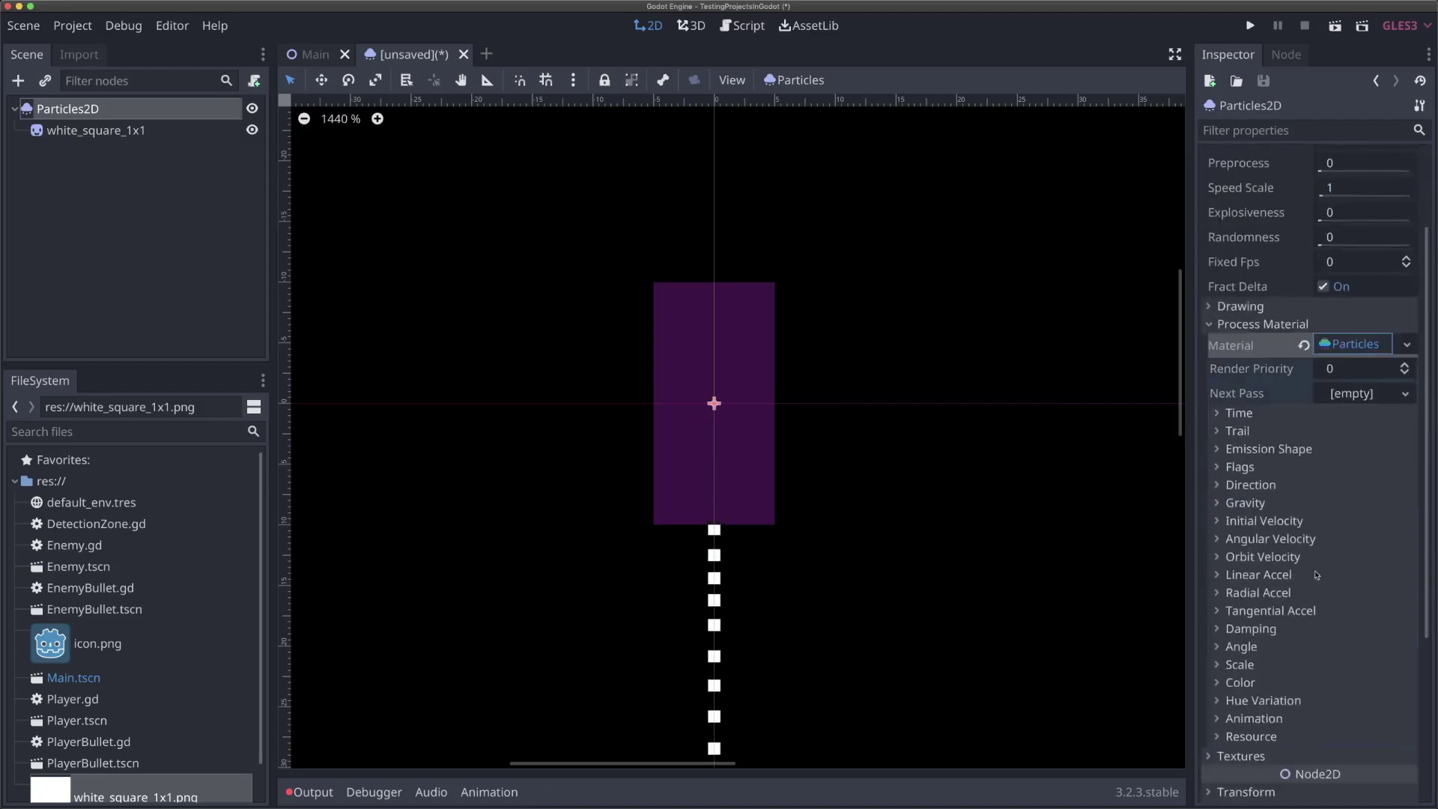
Set the purple sprite's Z Index to -1 so it sits behind the particles.
{"action": "left_click", "coordinate": [153, 137]}
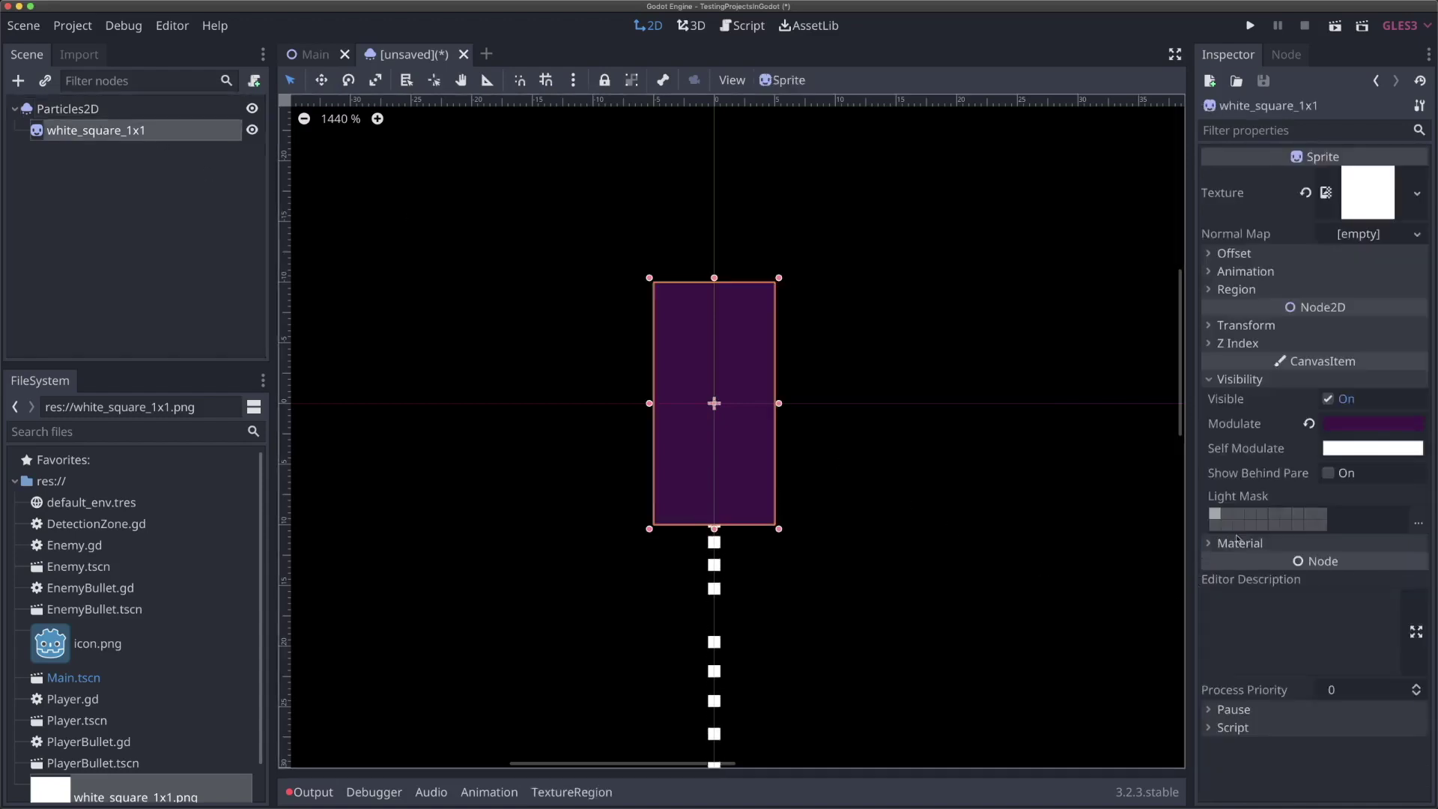
{"action": "left_click", "coordinate": [1239, 379]}
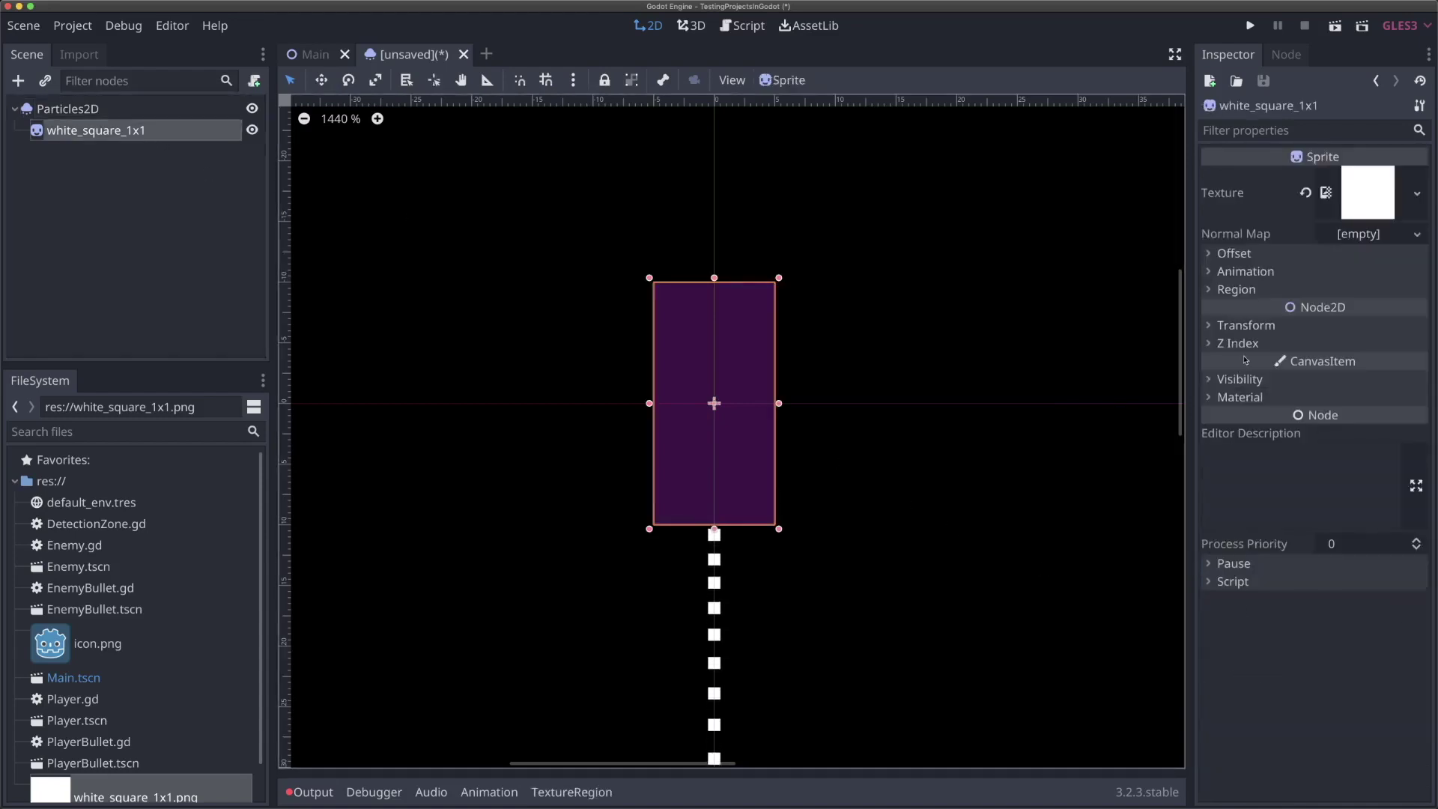
{"action": "left_click", "coordinate": [1238, 343]}
{"action": "left_click", "coordinate": [1346, 372]}
{"action": "type", "text": "-1"}
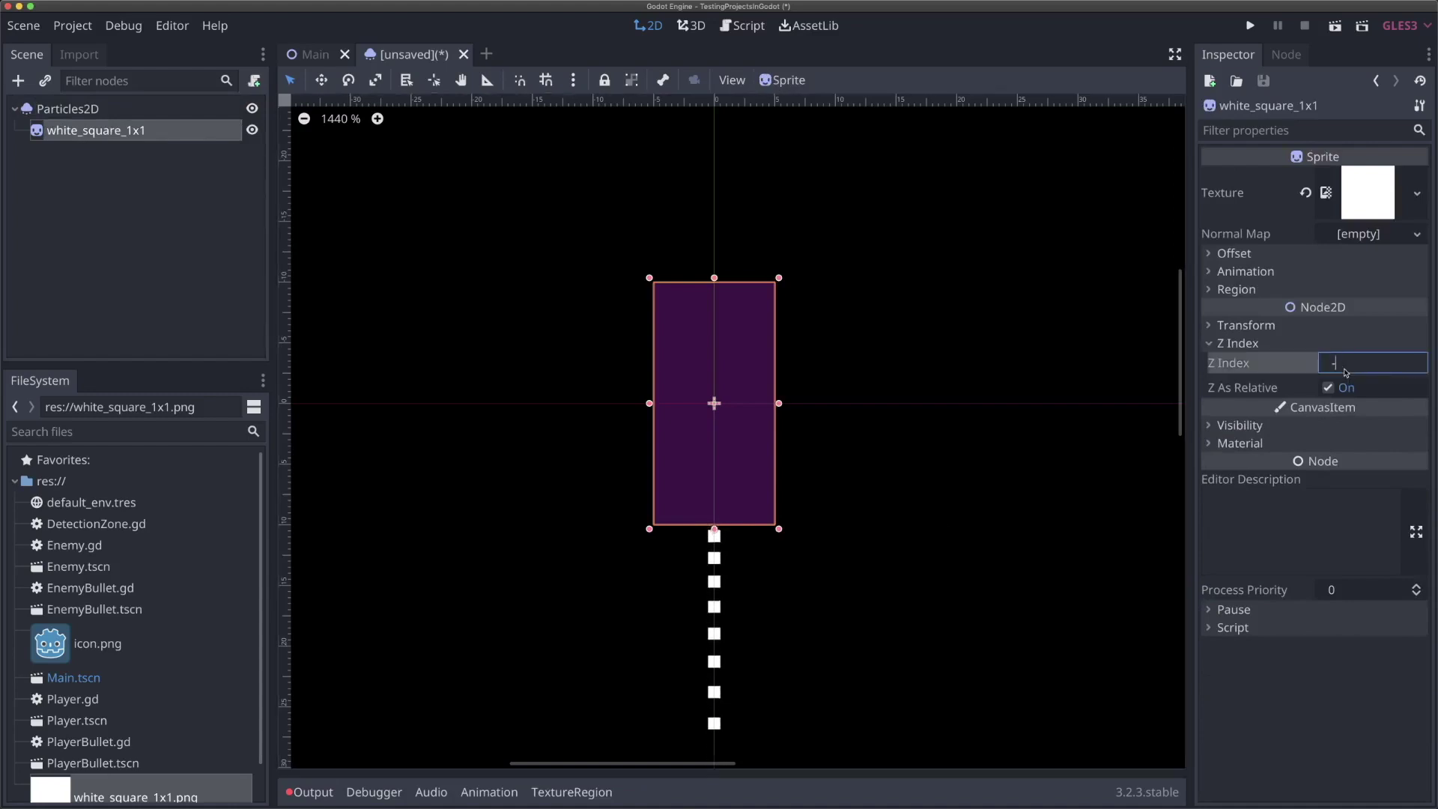
{"action": "key", "text": "Return"}
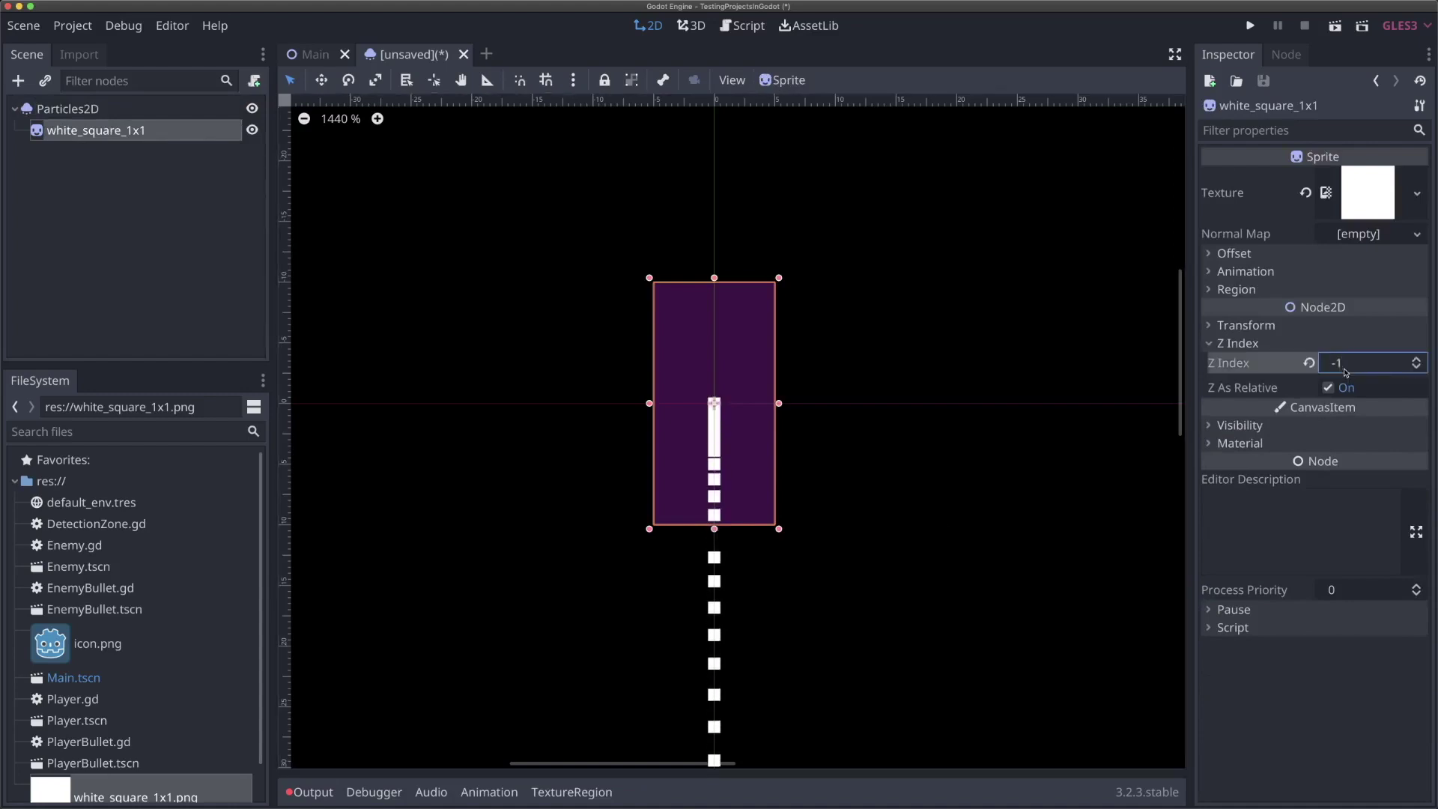
Set the Y gravity of the Particles2D node's process material to 0.
{"action": "left_click", "coordinate": [217, 109]}
{"action": "scroll", "coordinate": [1271, 522], "scroll_direction": "down", "scroll_amount": 3}
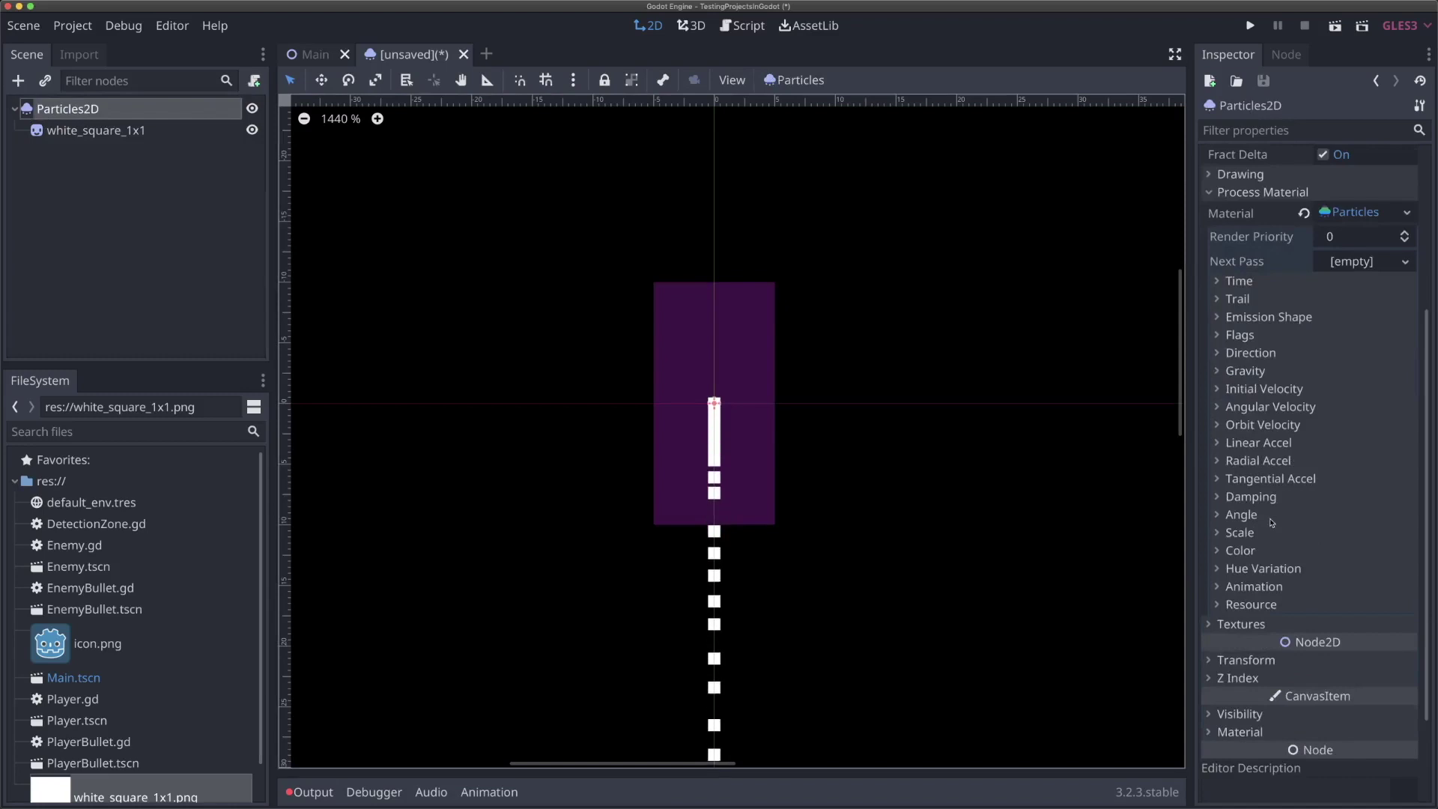
{"action": "left_click", "coordinate": [1244, 370]}
{"action": "left_click", "coordinate": [1317, 410]}
{"action": "type", "text": "0"}
{"action": "key", "text": "Return"}
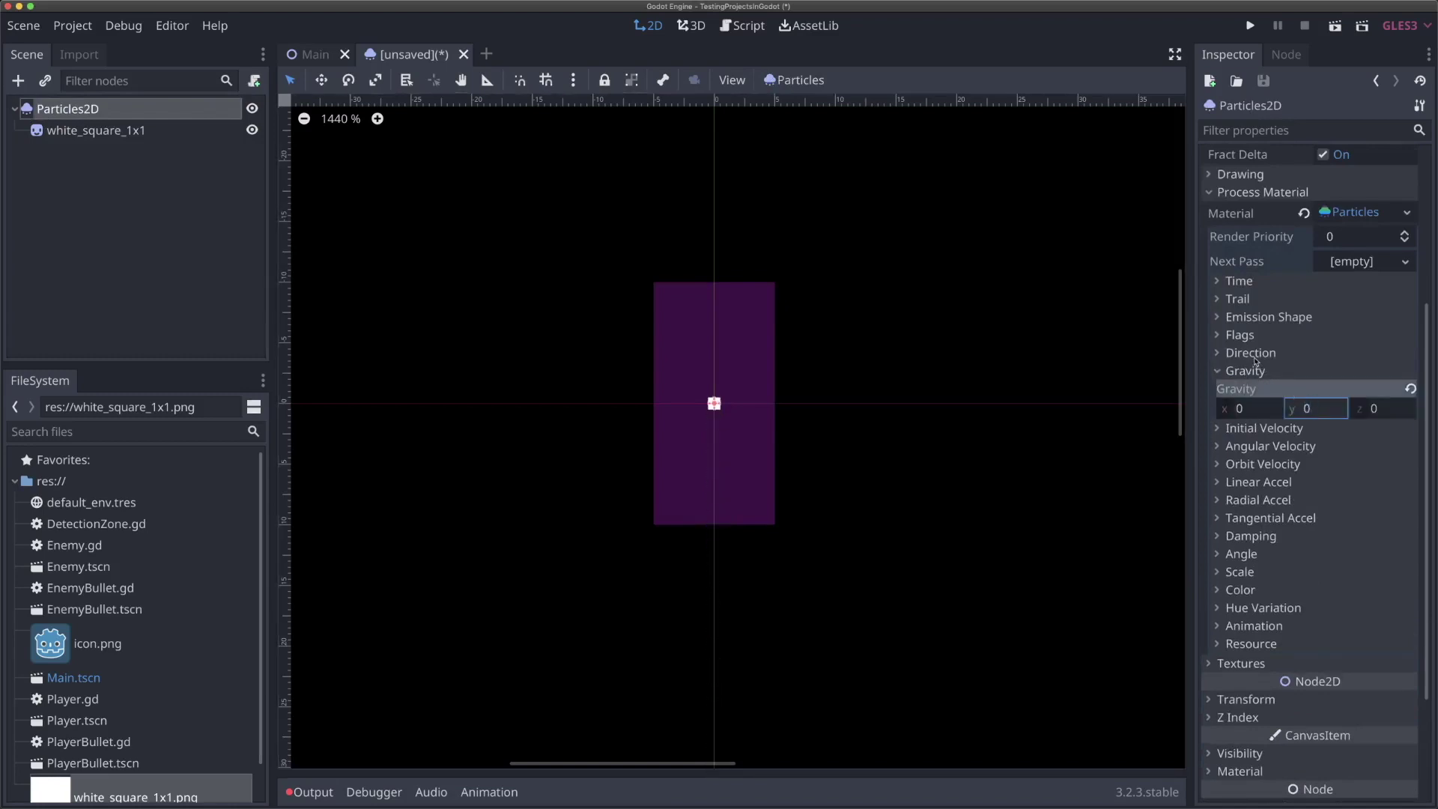
Try an initial velocity of 5 for the particles and reduce it to 2.
{"action": "left_click", "coordinate": [1259, 372]}
{"action": "left_click", "coordinate": [1272, 390]}
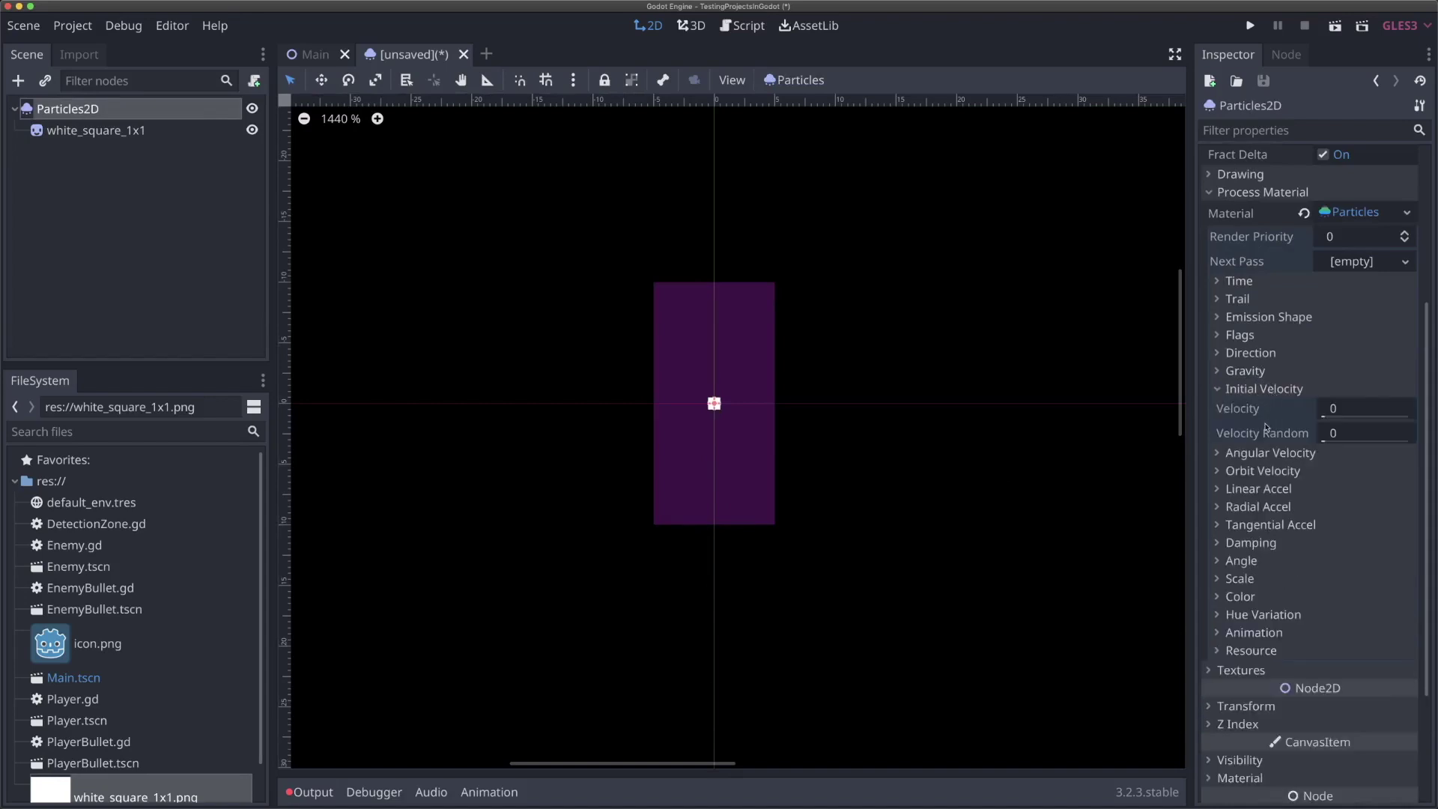
{"action": "left_click", "coordinate": [1356, 407]}
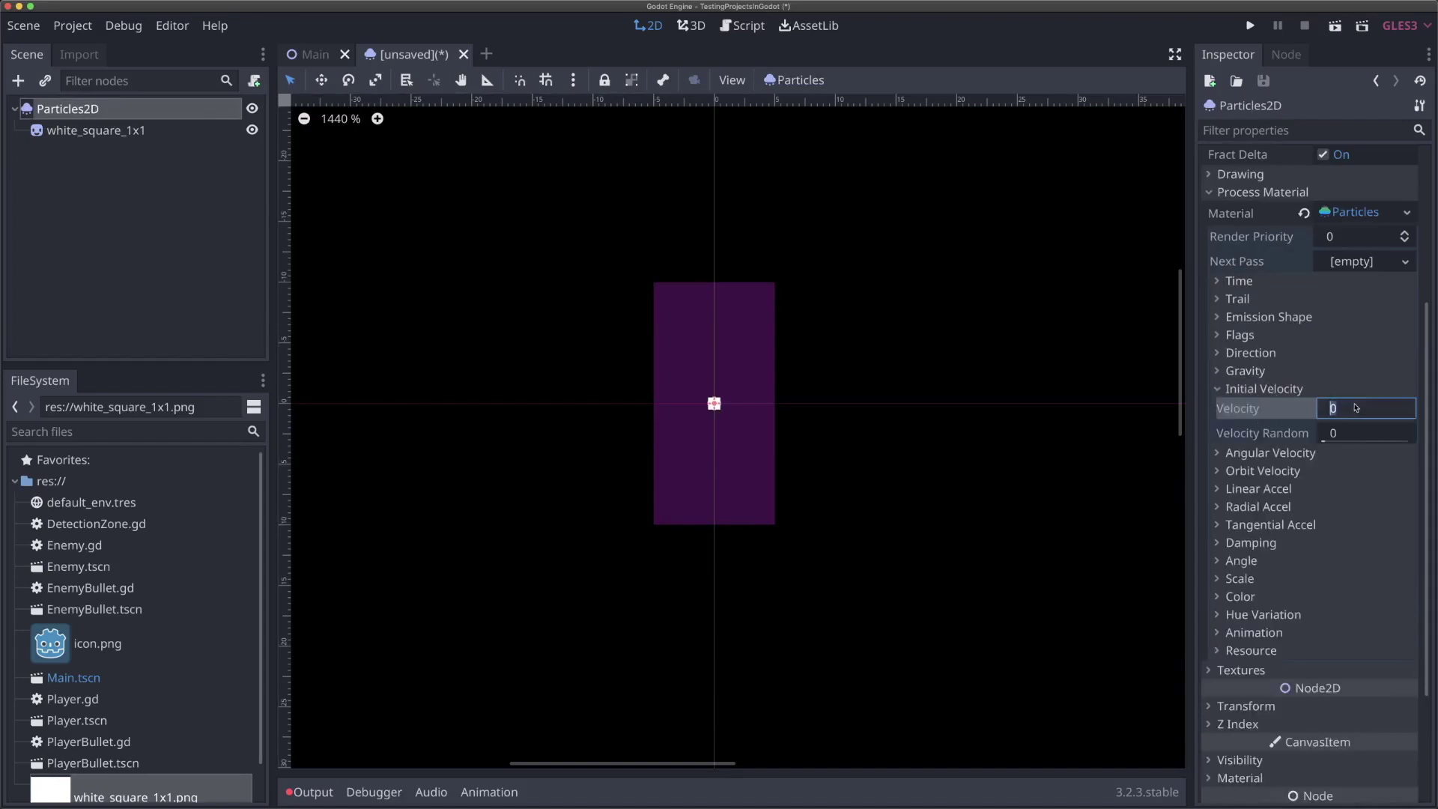
{"action": "type", "text": "5"}
{"action": "key", "text": "Return"}
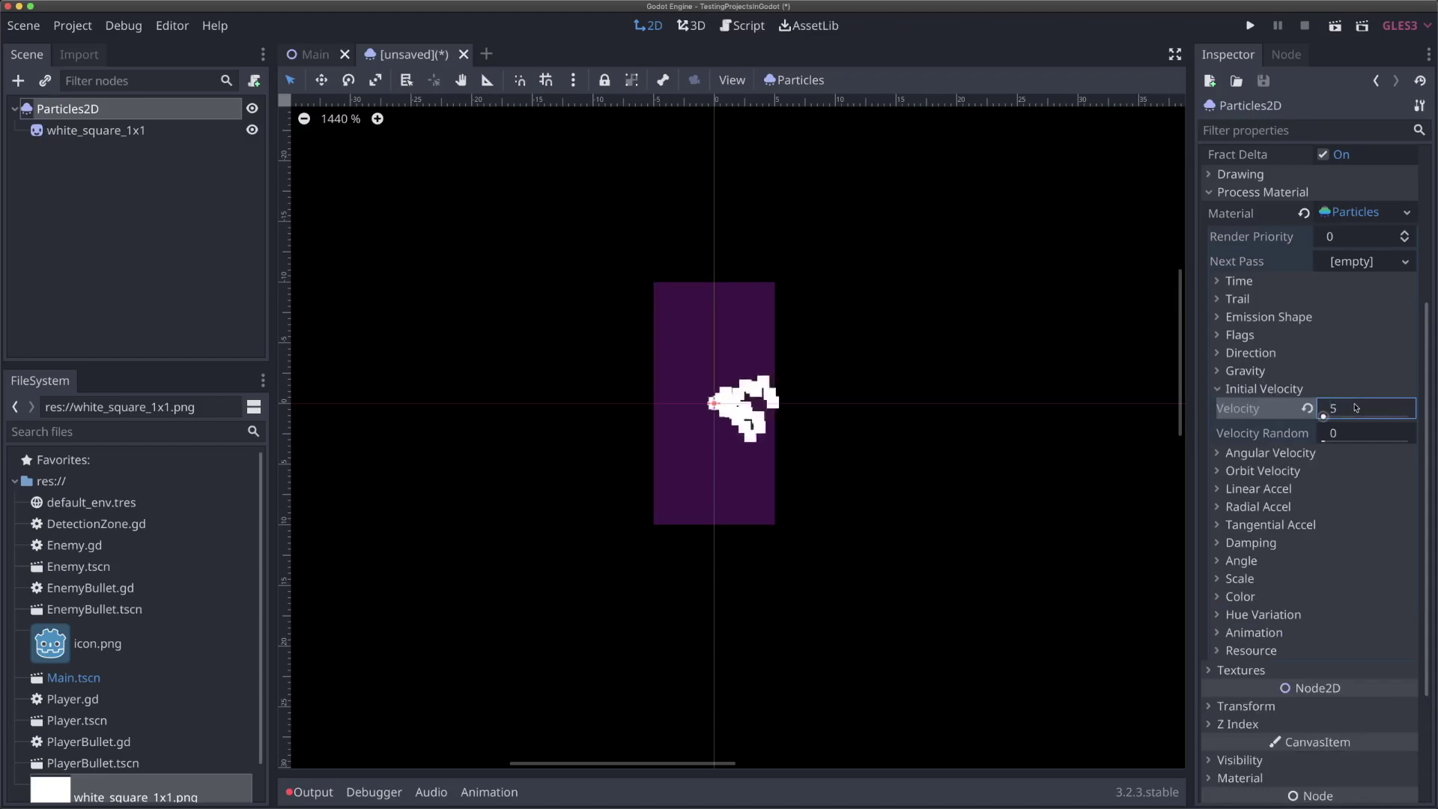
{"action": "left_click", "coordinate": [1358, 408]}
{"action": "type", "text": "2"}
{"action": "key", "text": "Return"}
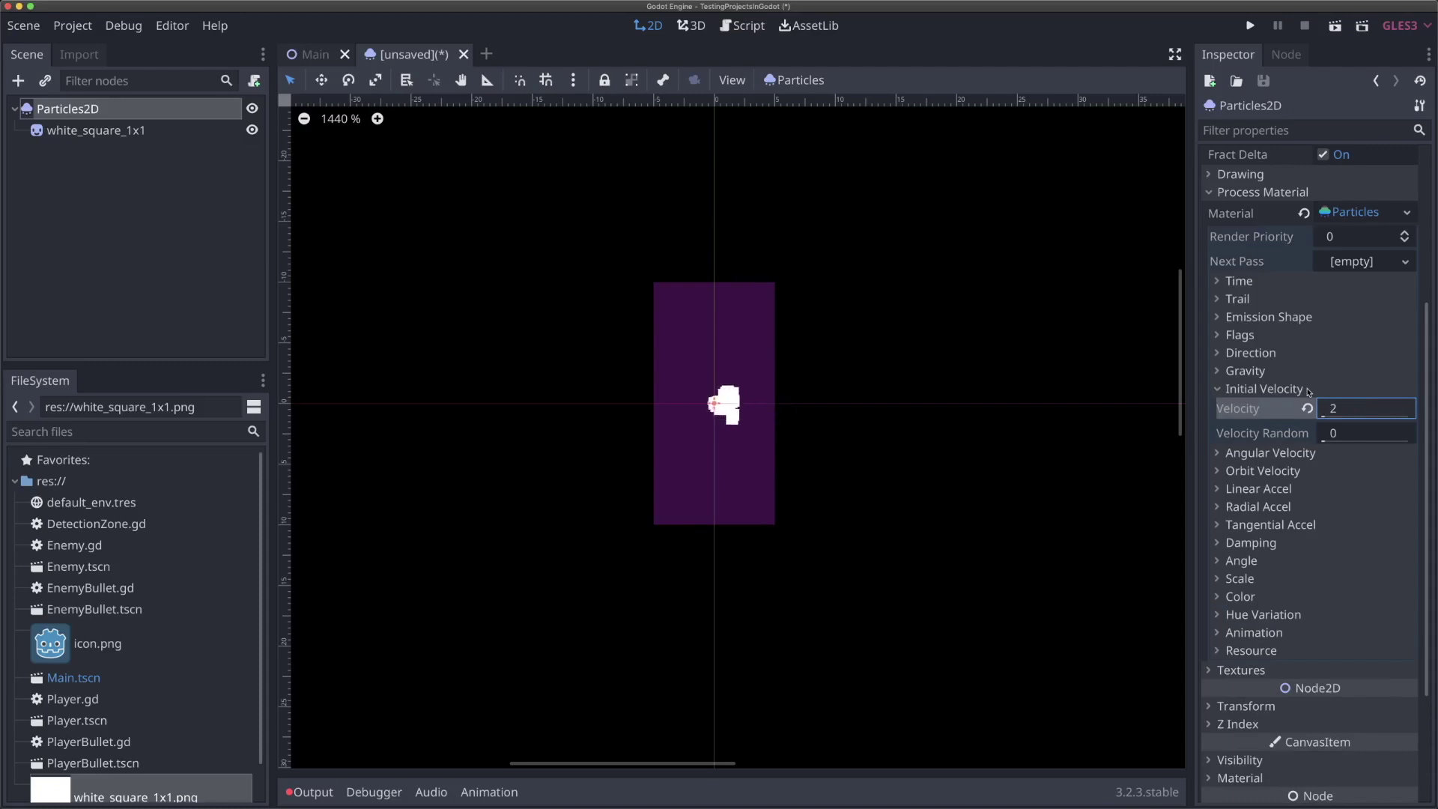
Point the particles' emission direction upward with X 0 and Y -1.
{"action": "left_click", "coordinate": [1298, 388]}
{"action": "left_click", "coordinate": [1250, 353]}
{"action": "left_click", "coordinate": [1307, 388]}
{"action": "type", "text": "1"}
{"action": "left_click", "coordinate": [1263, 390]}
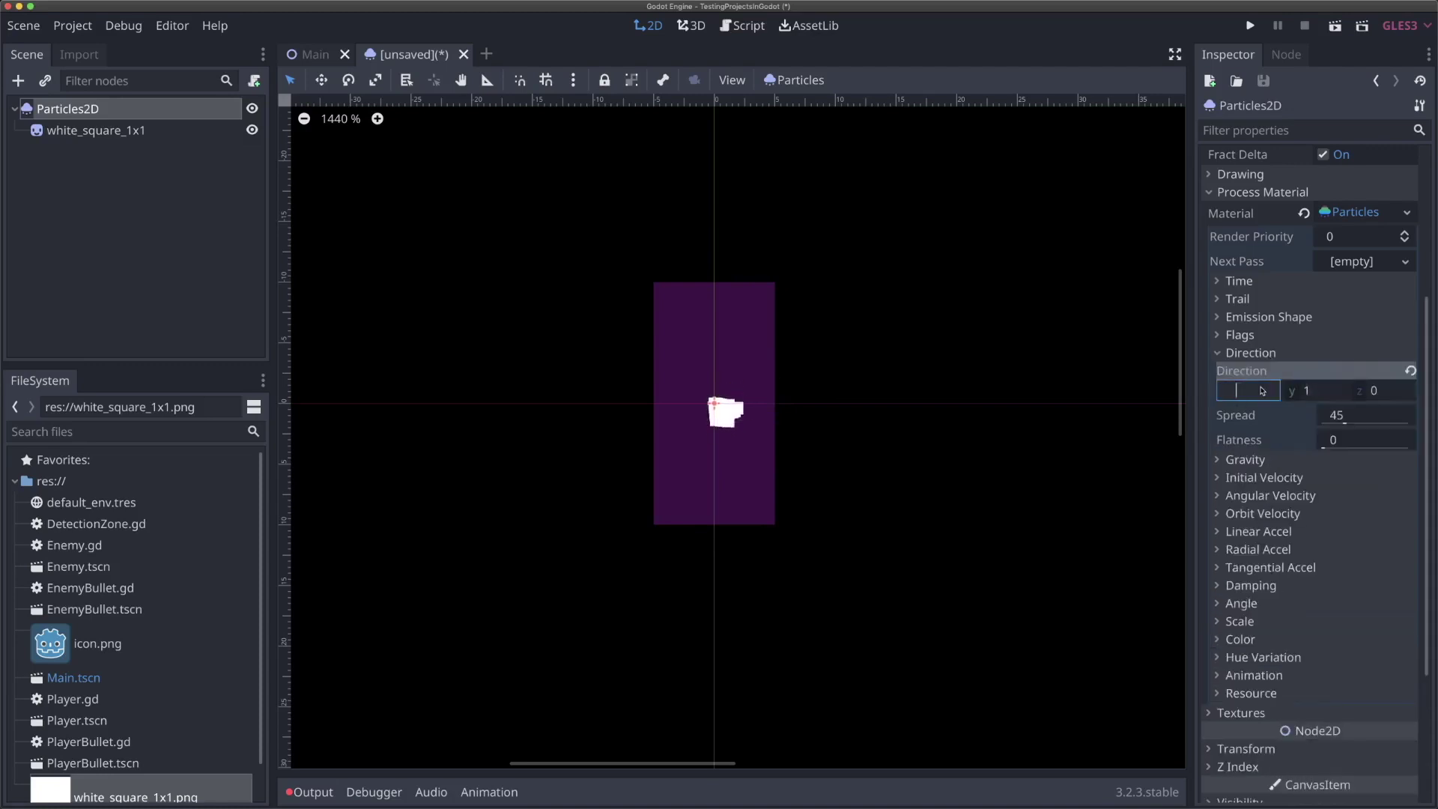
{"action": "left_click", "coordinate": [1320, 397]}
{"action": "type", "text": "-1"}
{"action": "left_click", "coordinate": [1252, 394]}
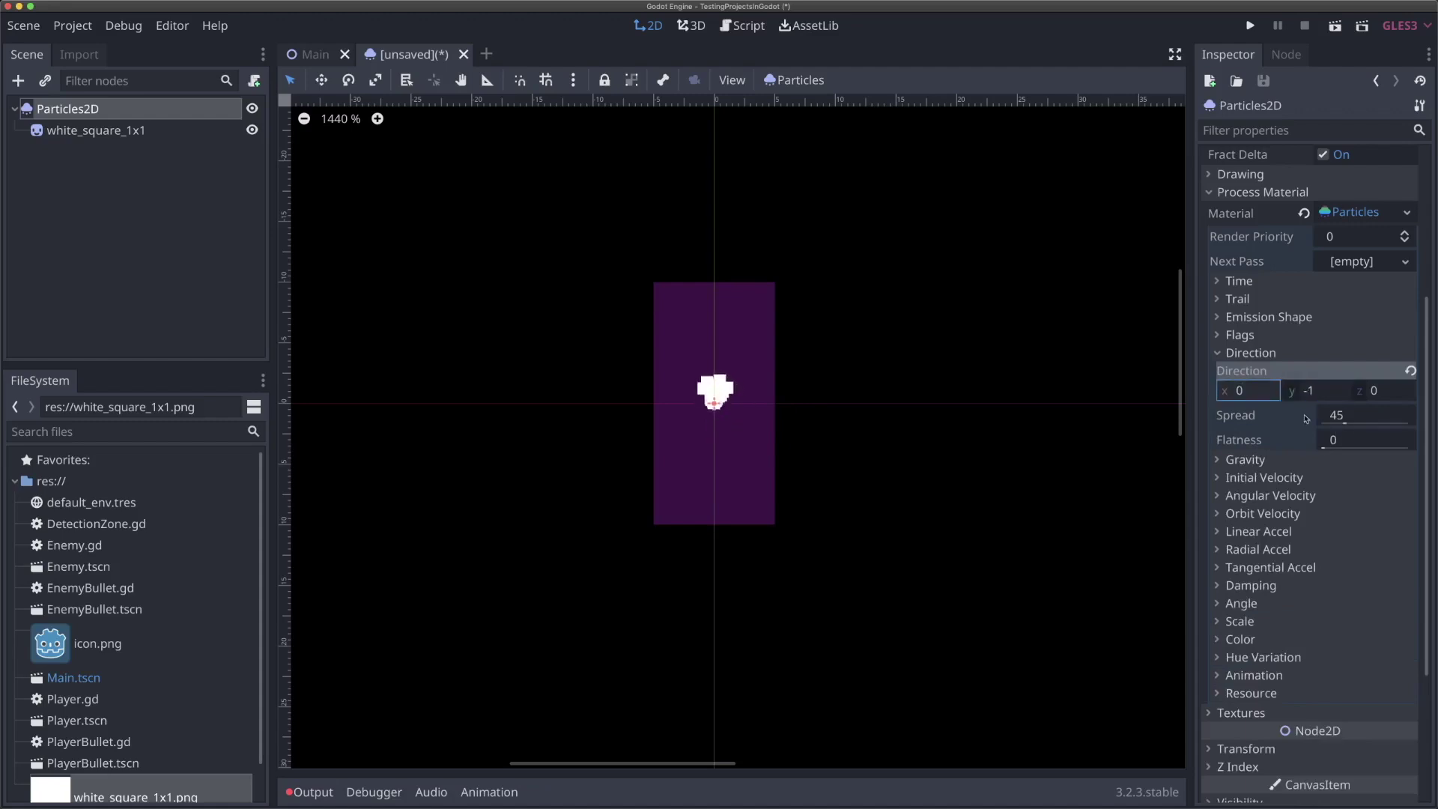
Set the emission direction's spread to 60.
{"action": "left_click", "coordinate": [1354, 417]}
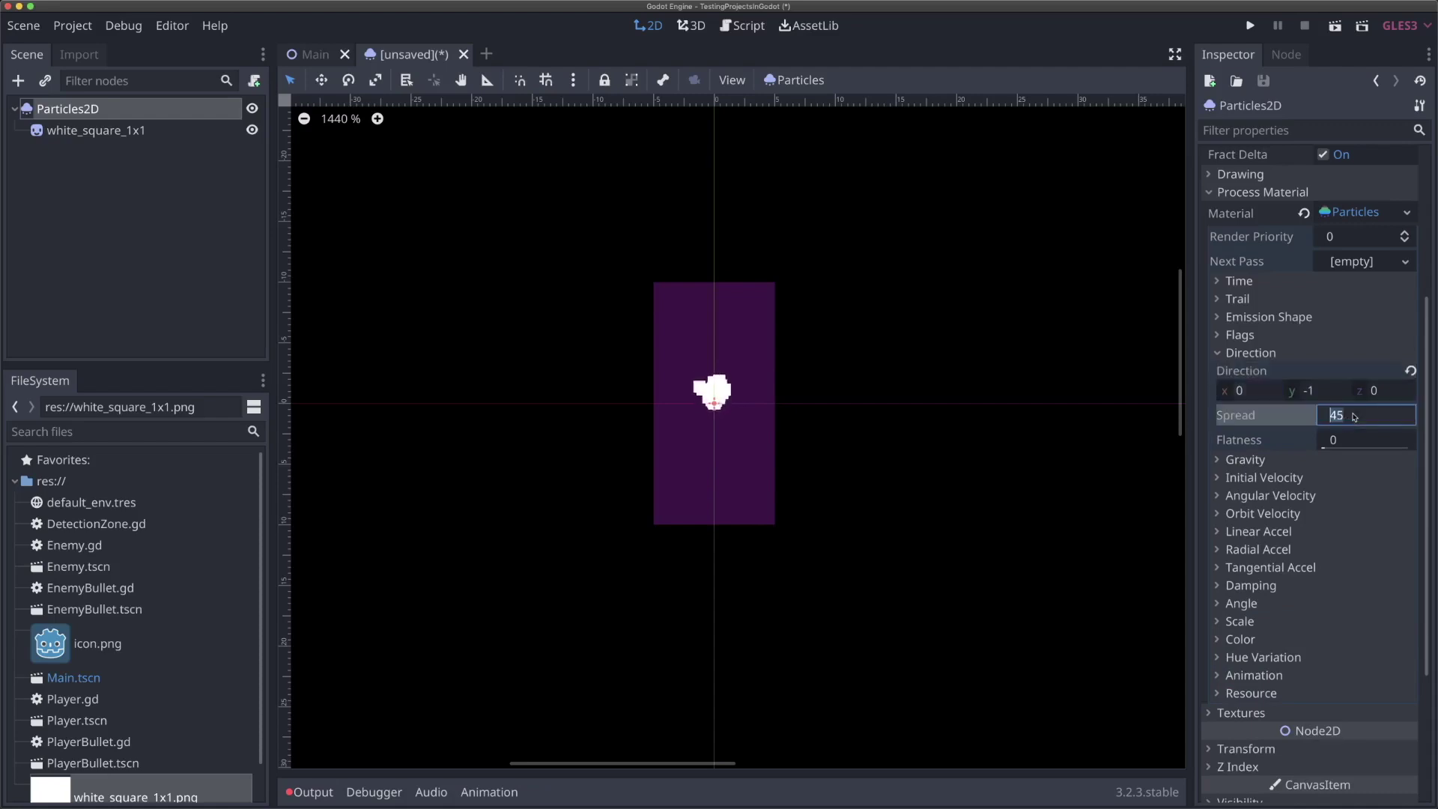
{"action": "type", "text": "60"}
{"action": "key", "text": "Return"}
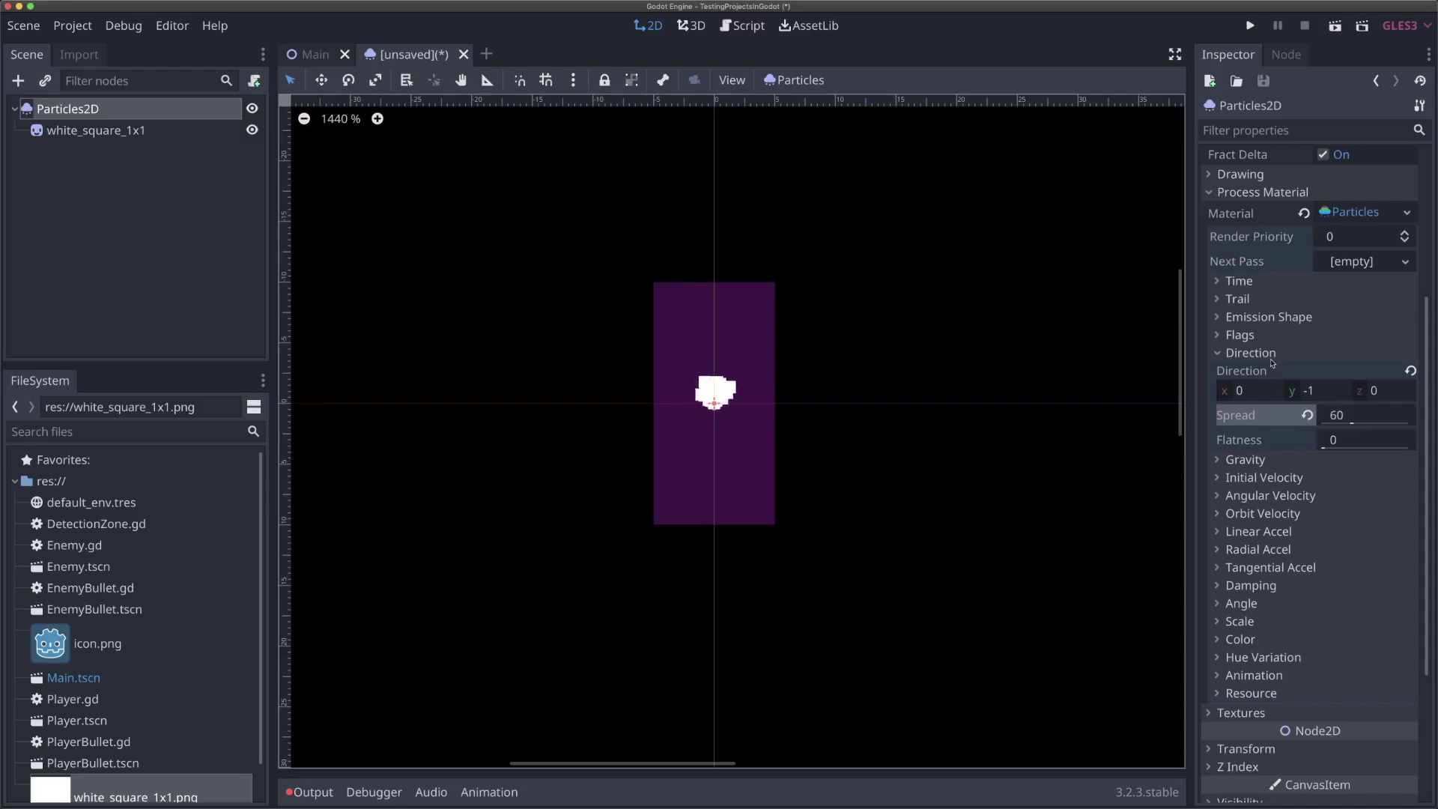
{"action": "left_click", "coordinate": [1266, 353]}
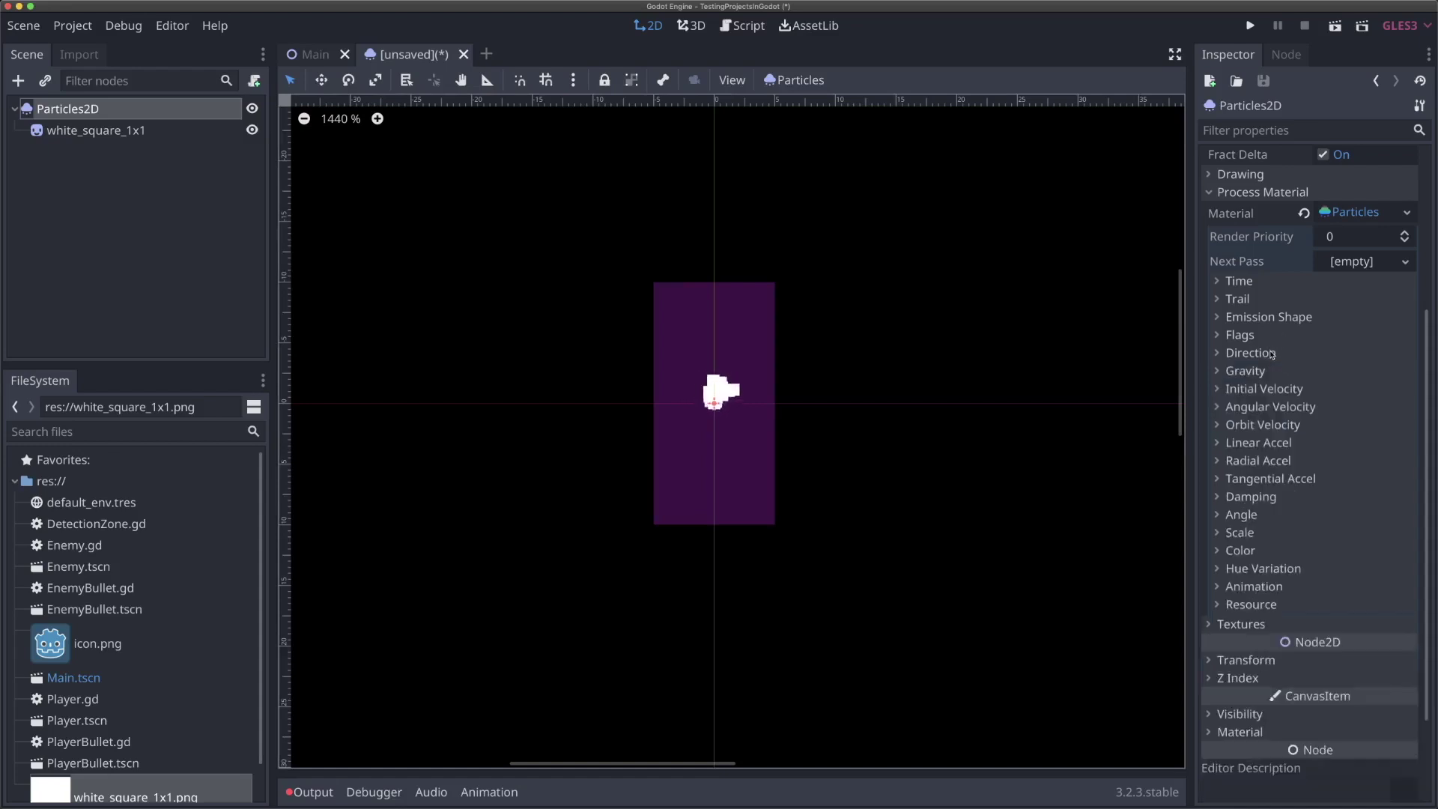
Check the purple sprite's scale and change the particles' emission shape to Box.
{"action": "left_click", "coordinate": [1266, 318]}
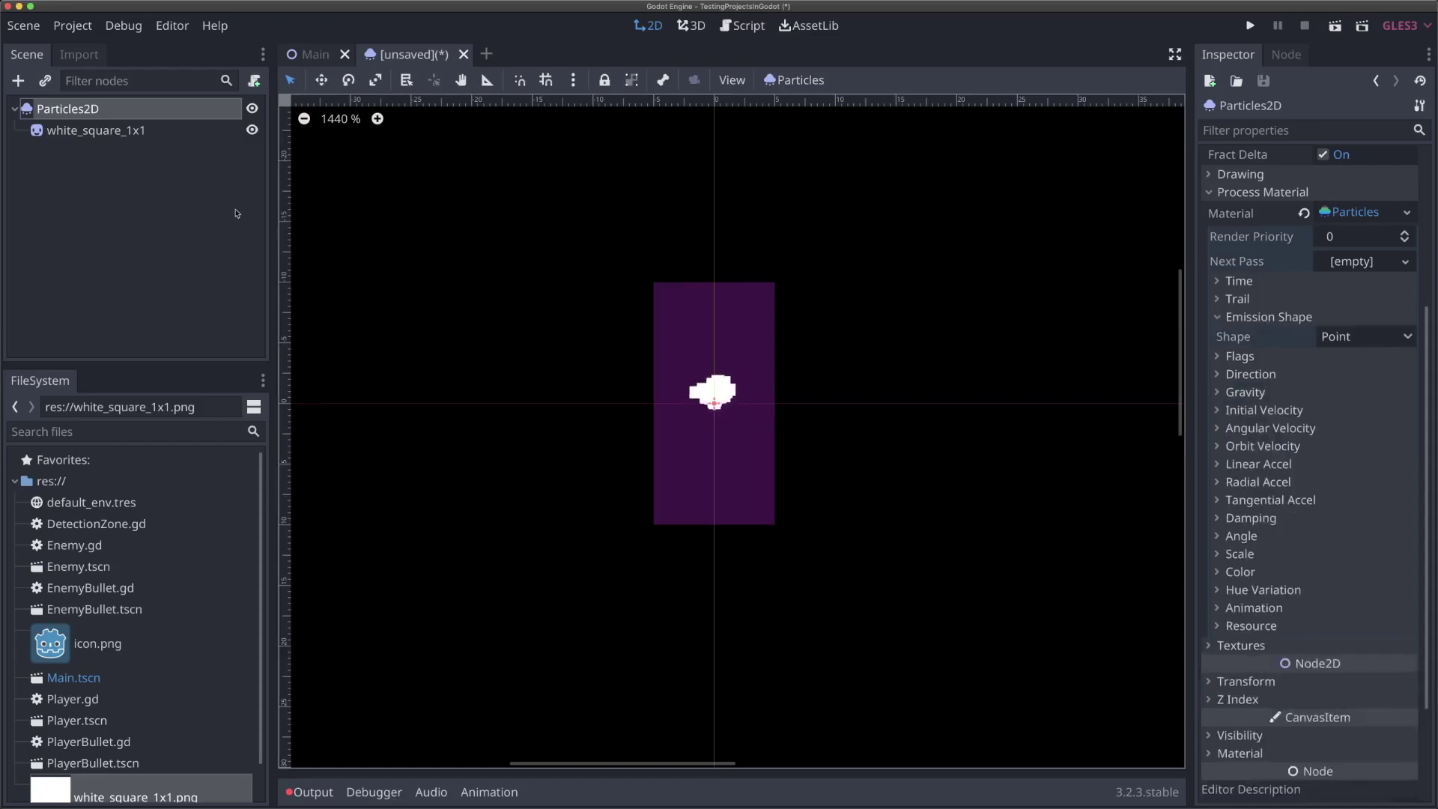
{"action": "left_click", "coordinate": [140, 130]}
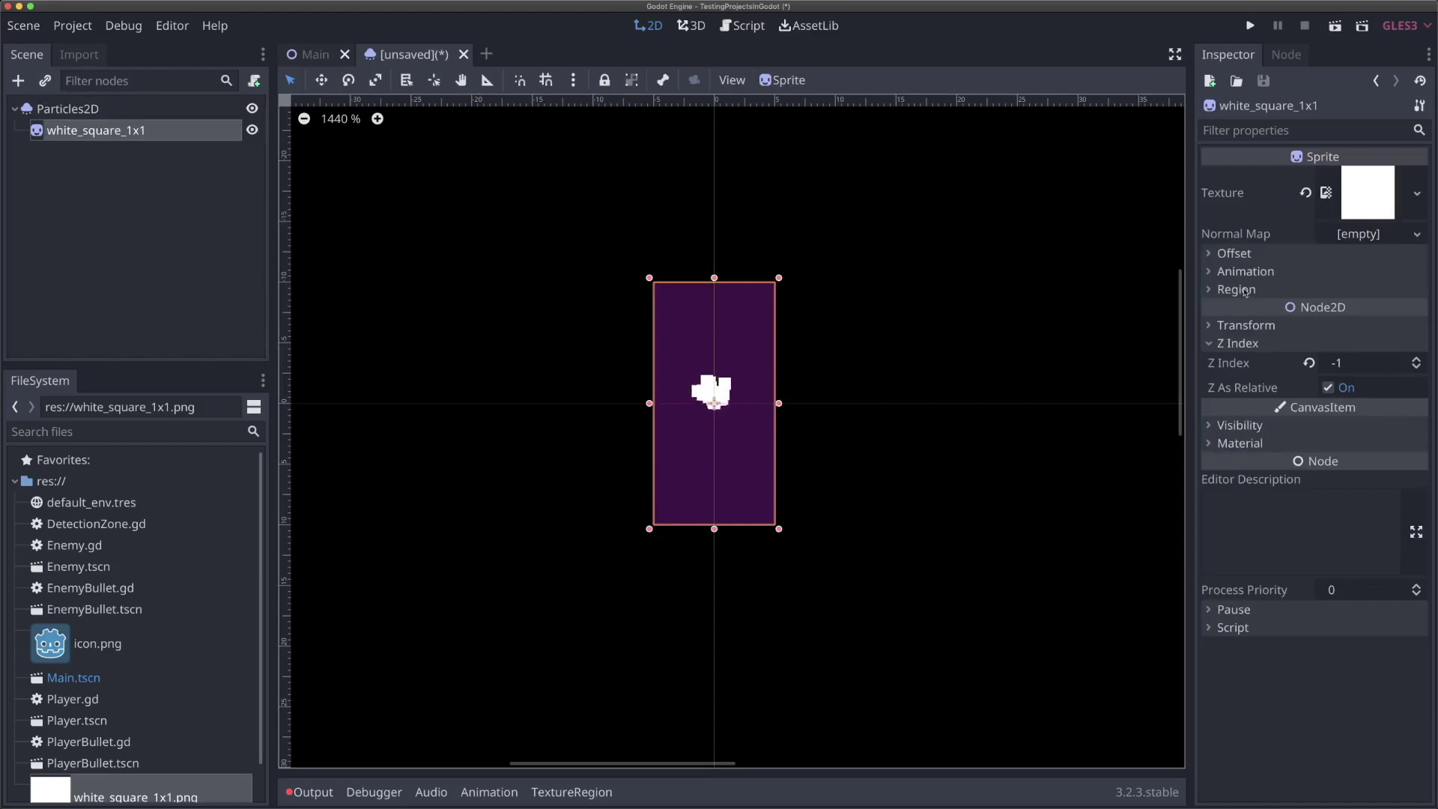
{"action": "left_click", "coordinate": [1254, 325]}
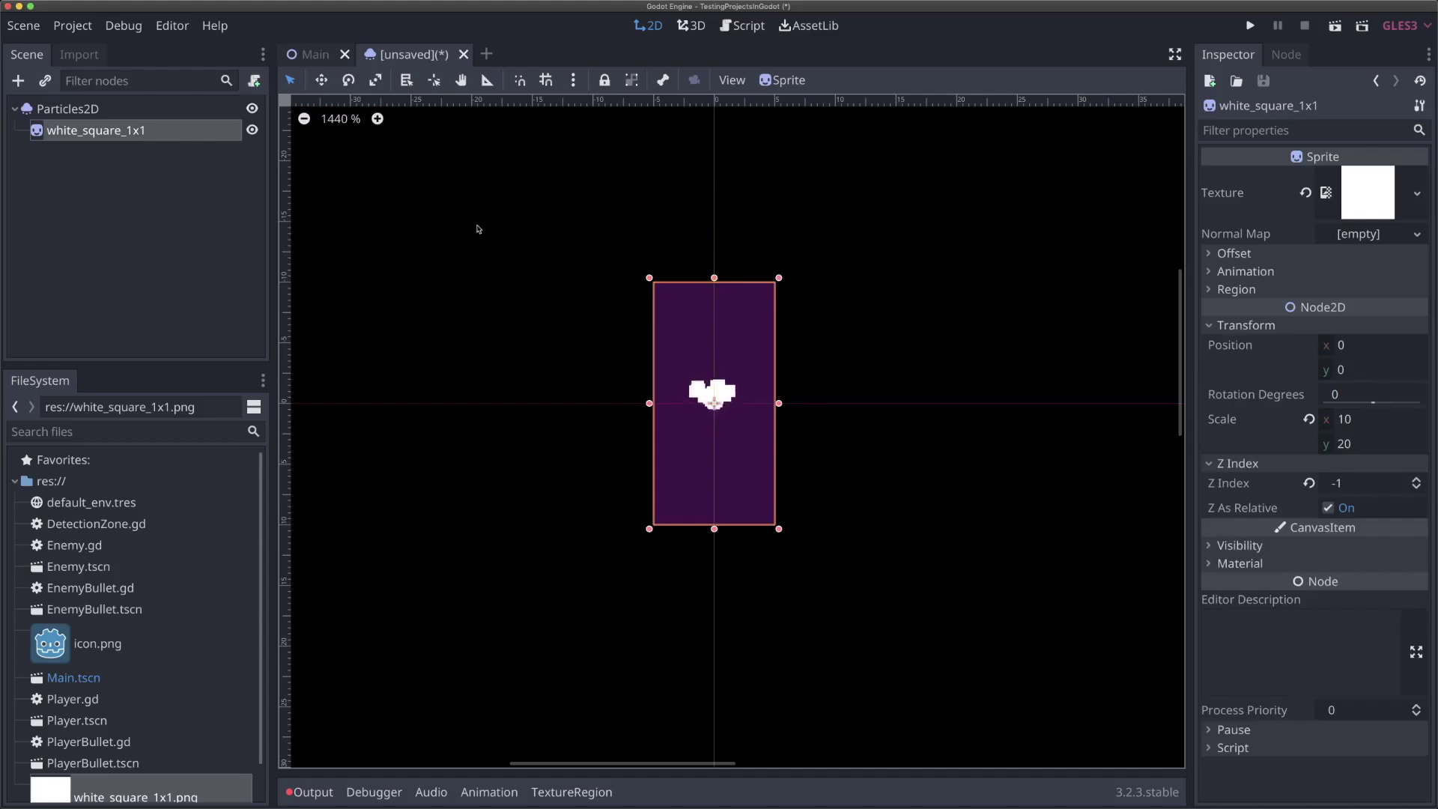
{"action": "left_click", "coordinate": [169, 114]}
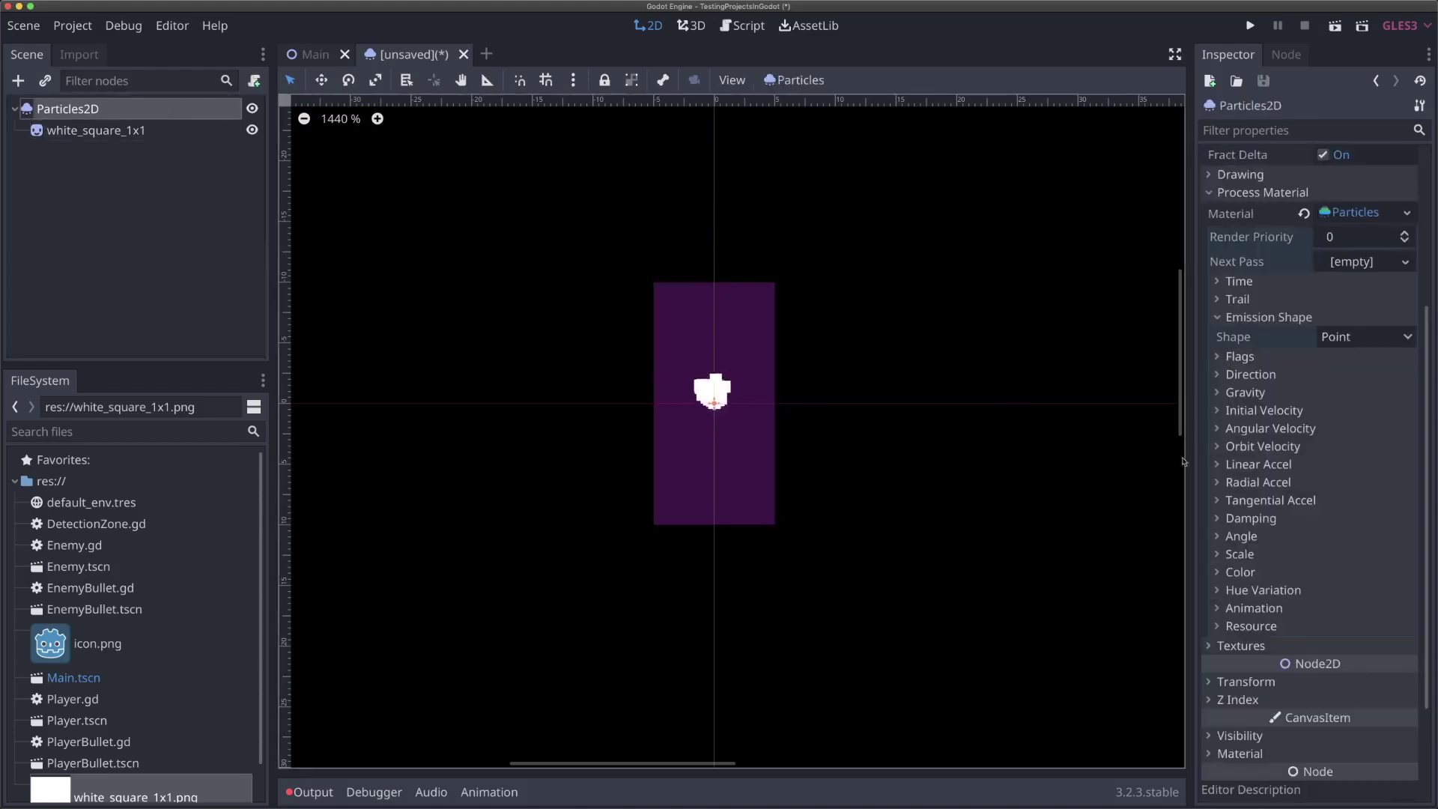
{"action": "left_click", "coordinate": [1345, 338]}
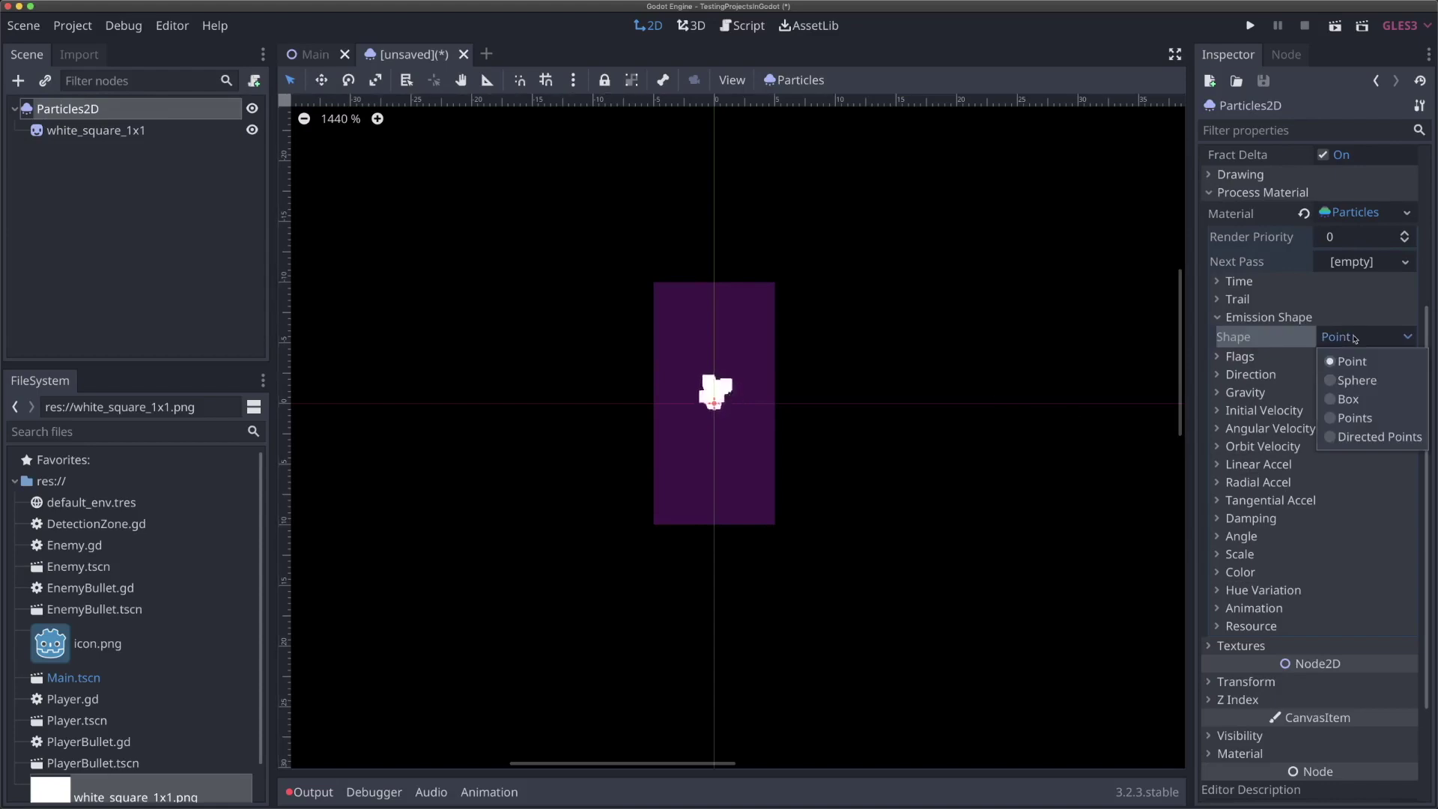
{"action": "left_click", "coordinate": [1352, 399]}
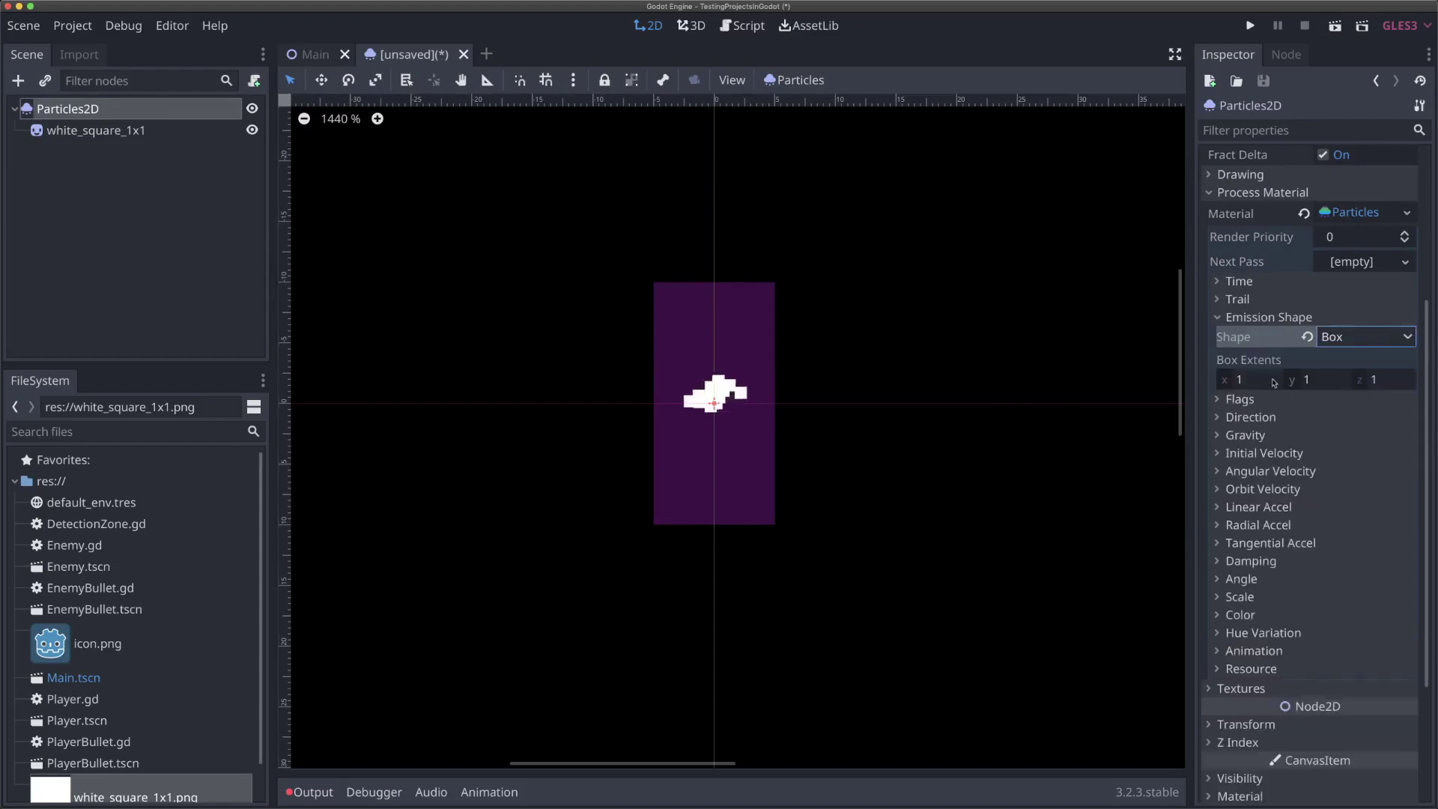
Set the emission box extents to X 10 and Y 20.
{"action": "left_click", "coordinate": [1266, 380]}
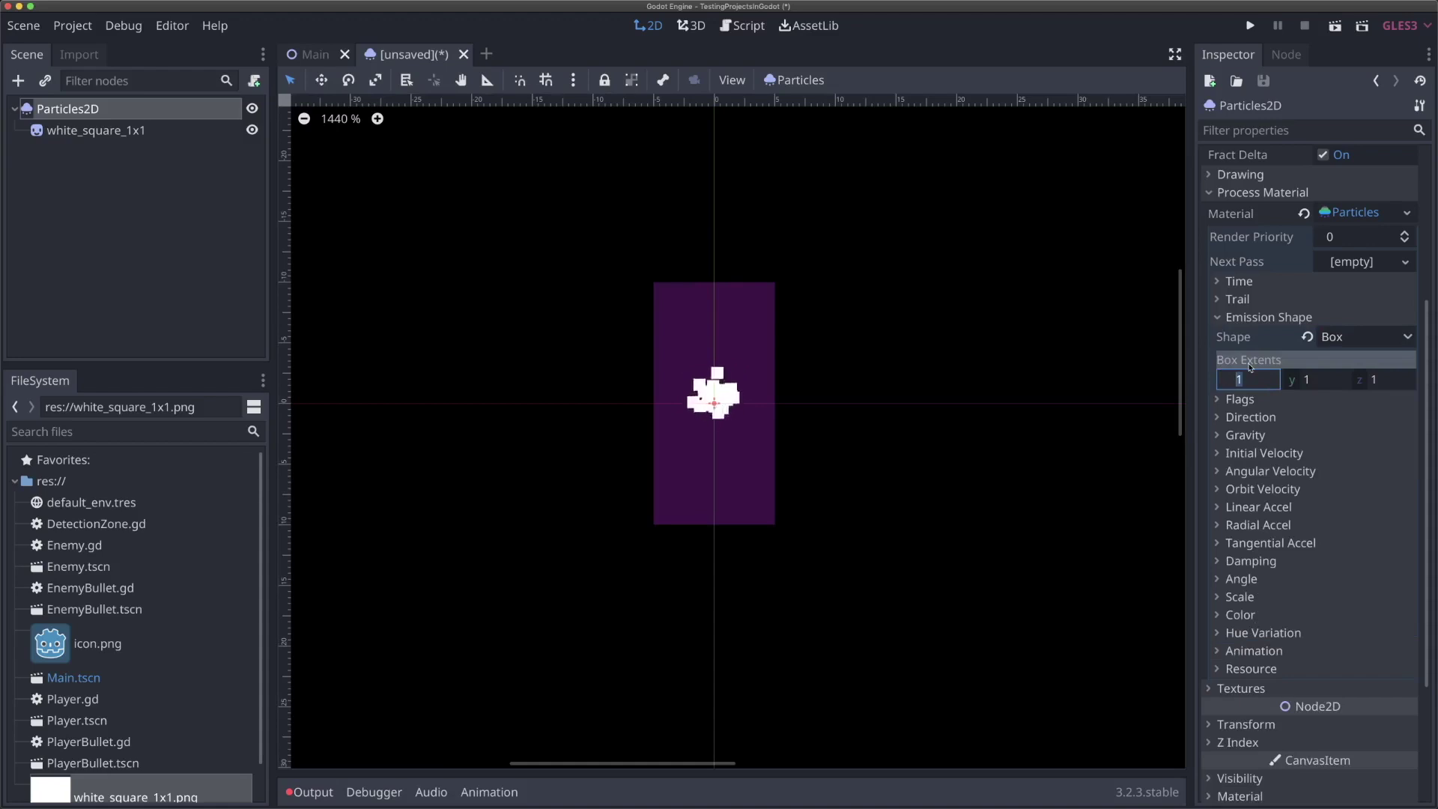
{"action": "type", "text": "10"}
{"action": "key", "text": "Tab"}
{"action": "type", "text": "20"}
{"action": "key", "text": "Return"}
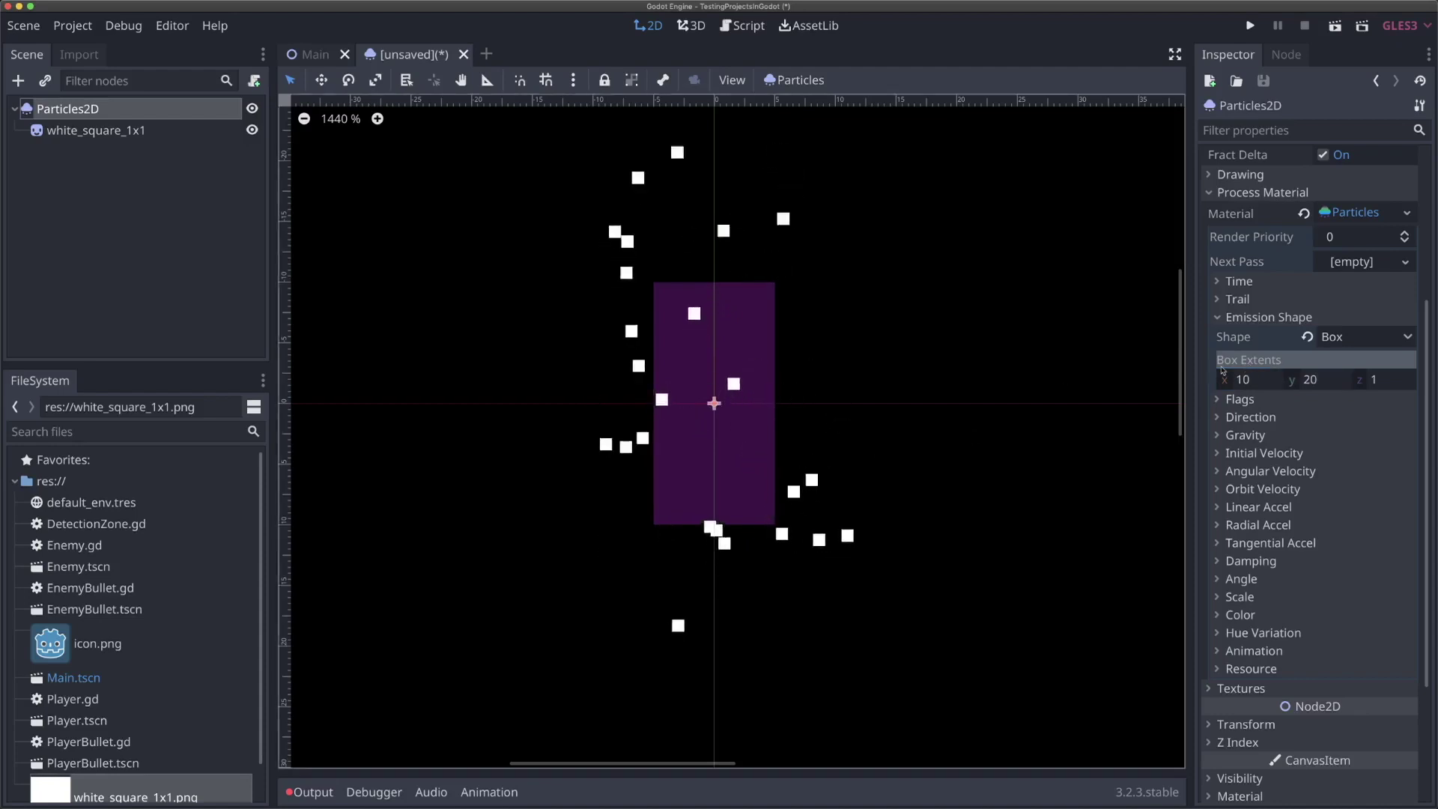
Reduce the emission box extents to X 5 and Y 10 to follow the sprite's outline.
{"action": "left_click", "coordinate": [1250, 388]}
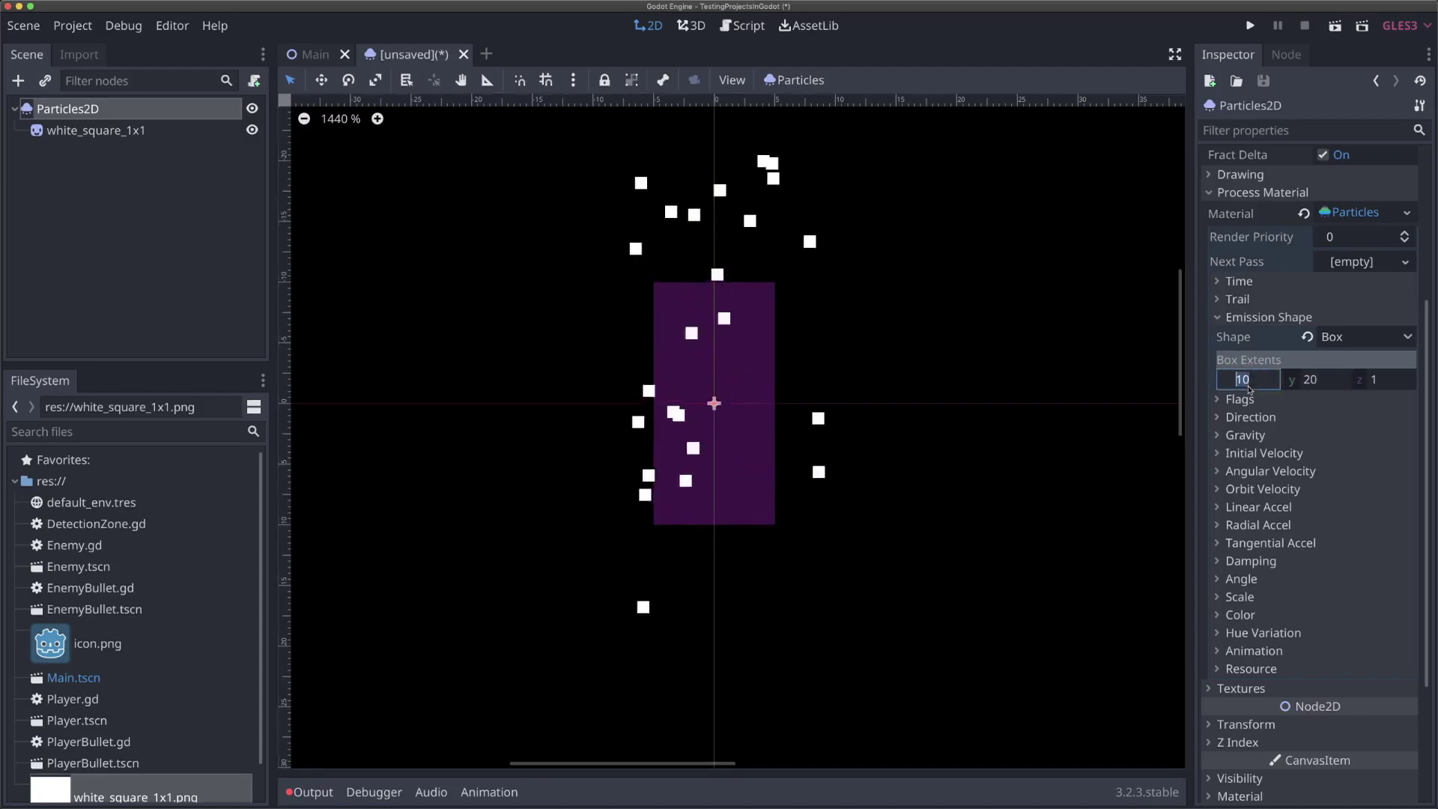
{"action": "type", "text": "5"}
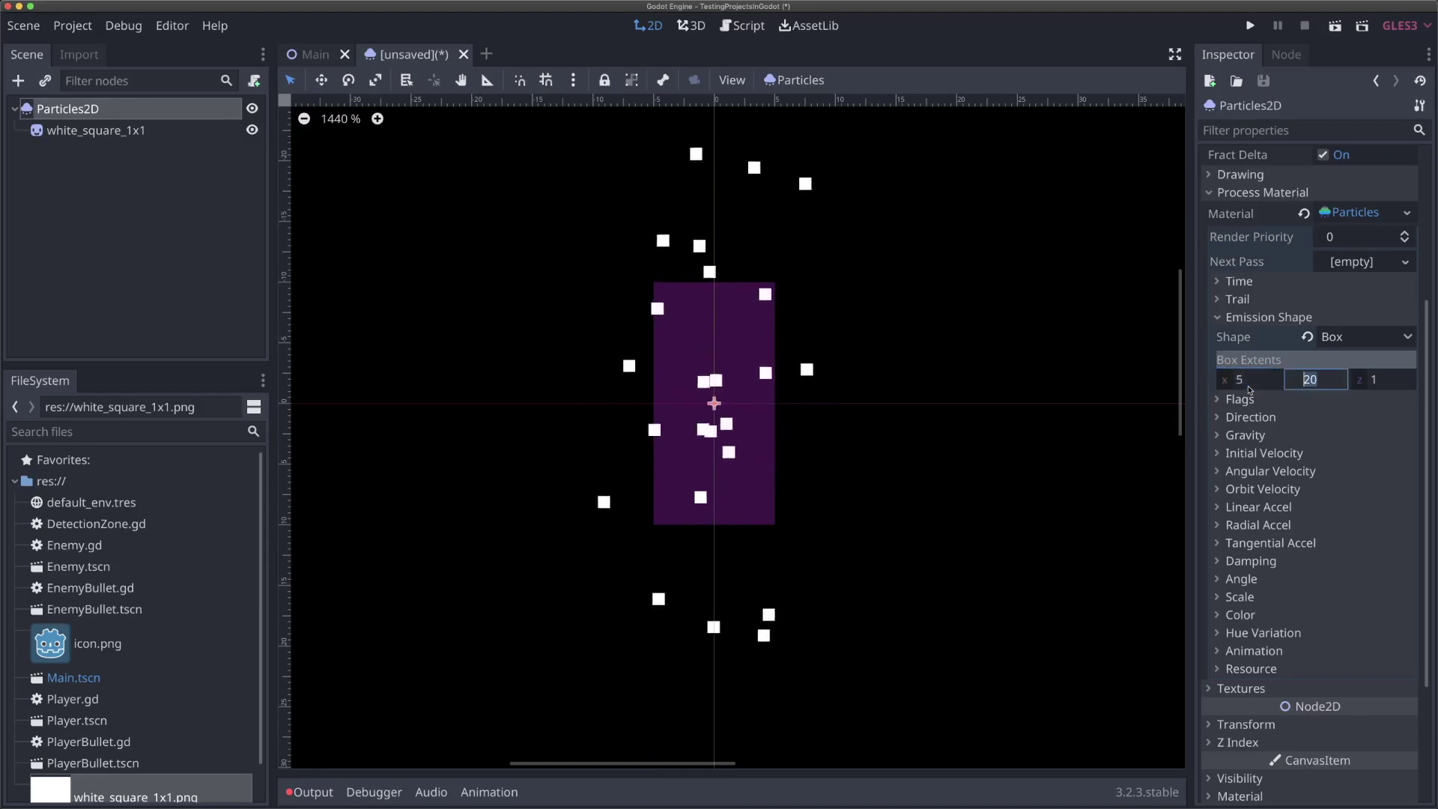
{"action": "key", "text": "Tab"}
{"action": "type", "text": "10"}
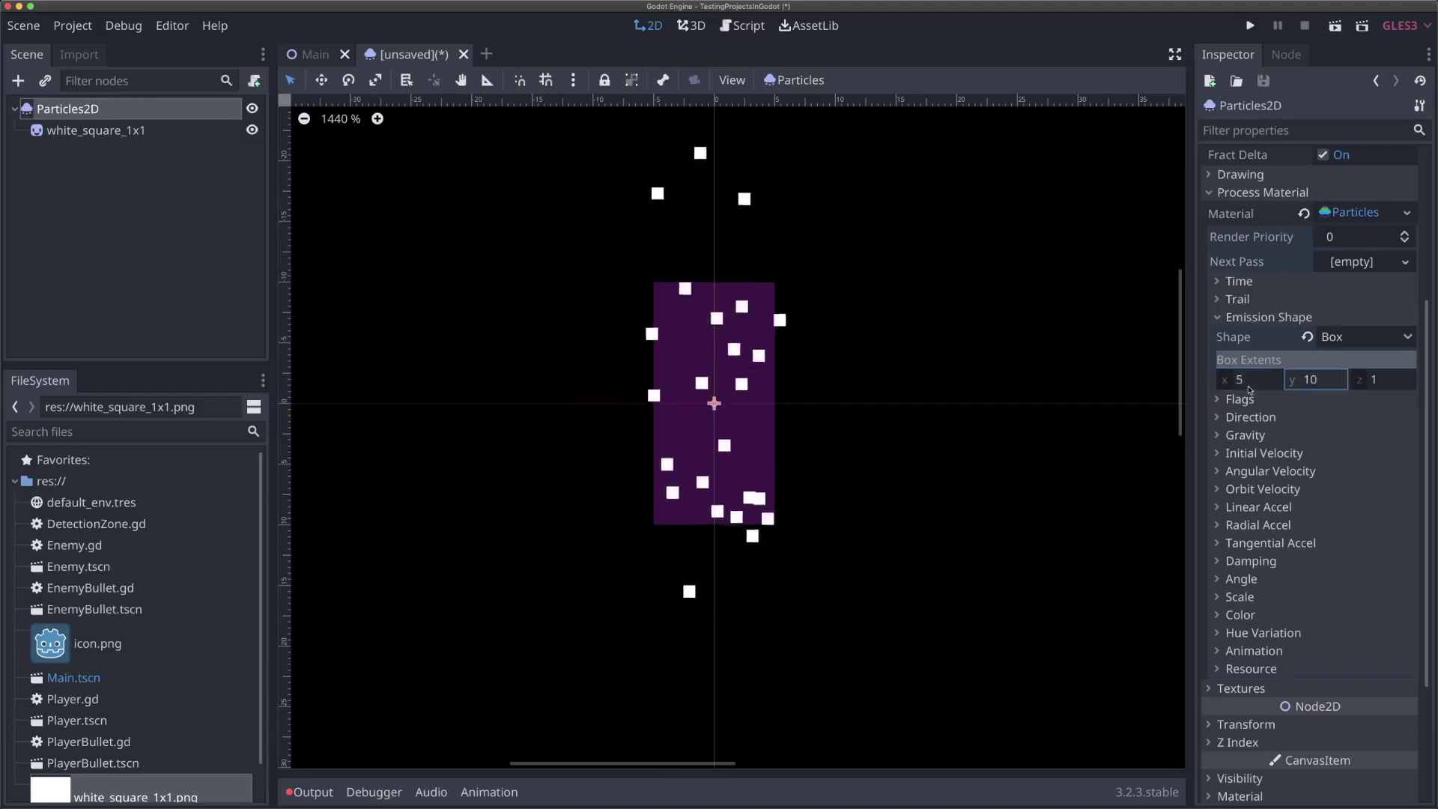
{"action": "key", "text": "Return"}
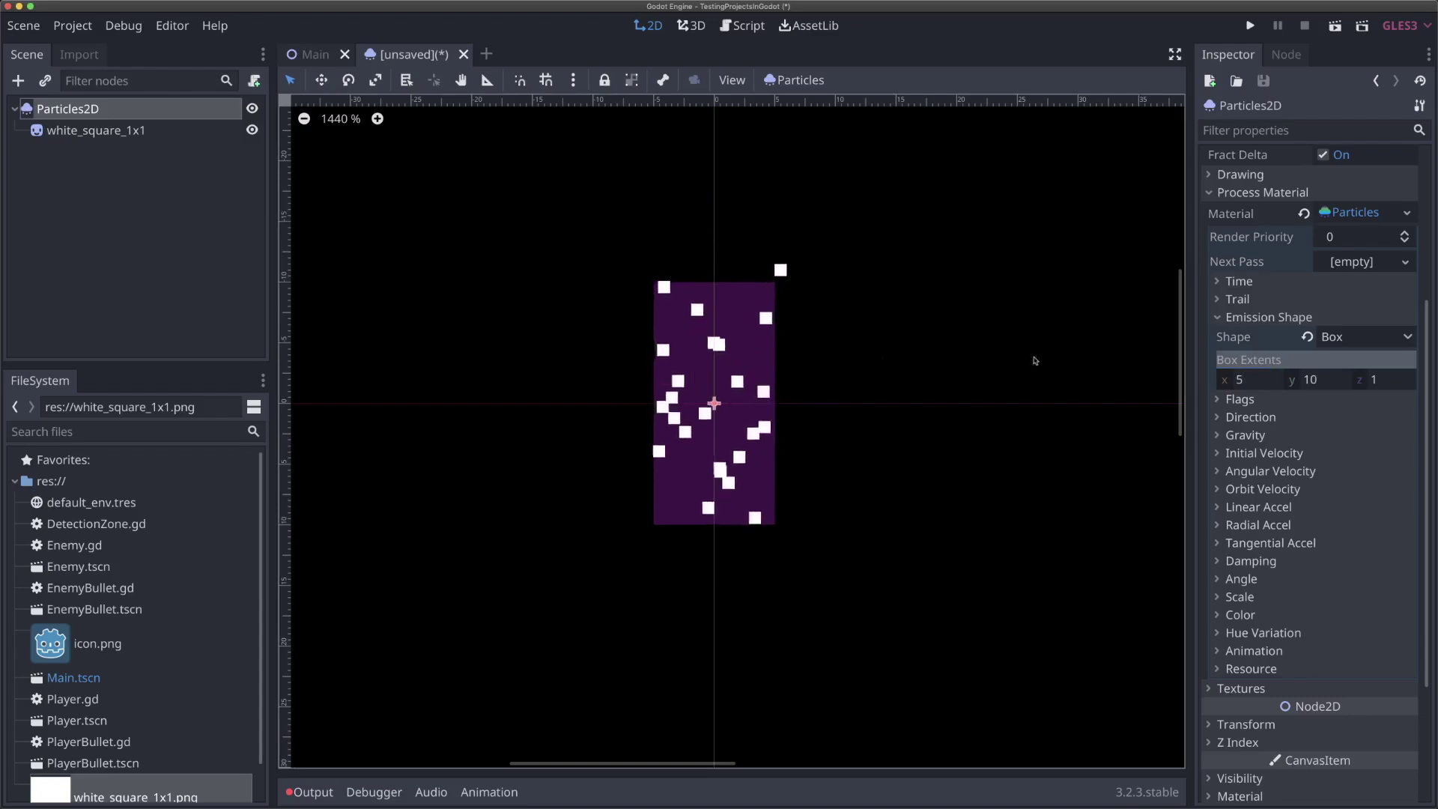
Shrink the emission box extents to X 3 and Y 8 so particles start inside the purple sprite.
{"action": "left_click", "coordinate": [1256, 386]}
{"action": "type", "text": "3"}
{"action": "left_click", "coordinate": [1317, 382]}
{"action": "type", "text": "8"}
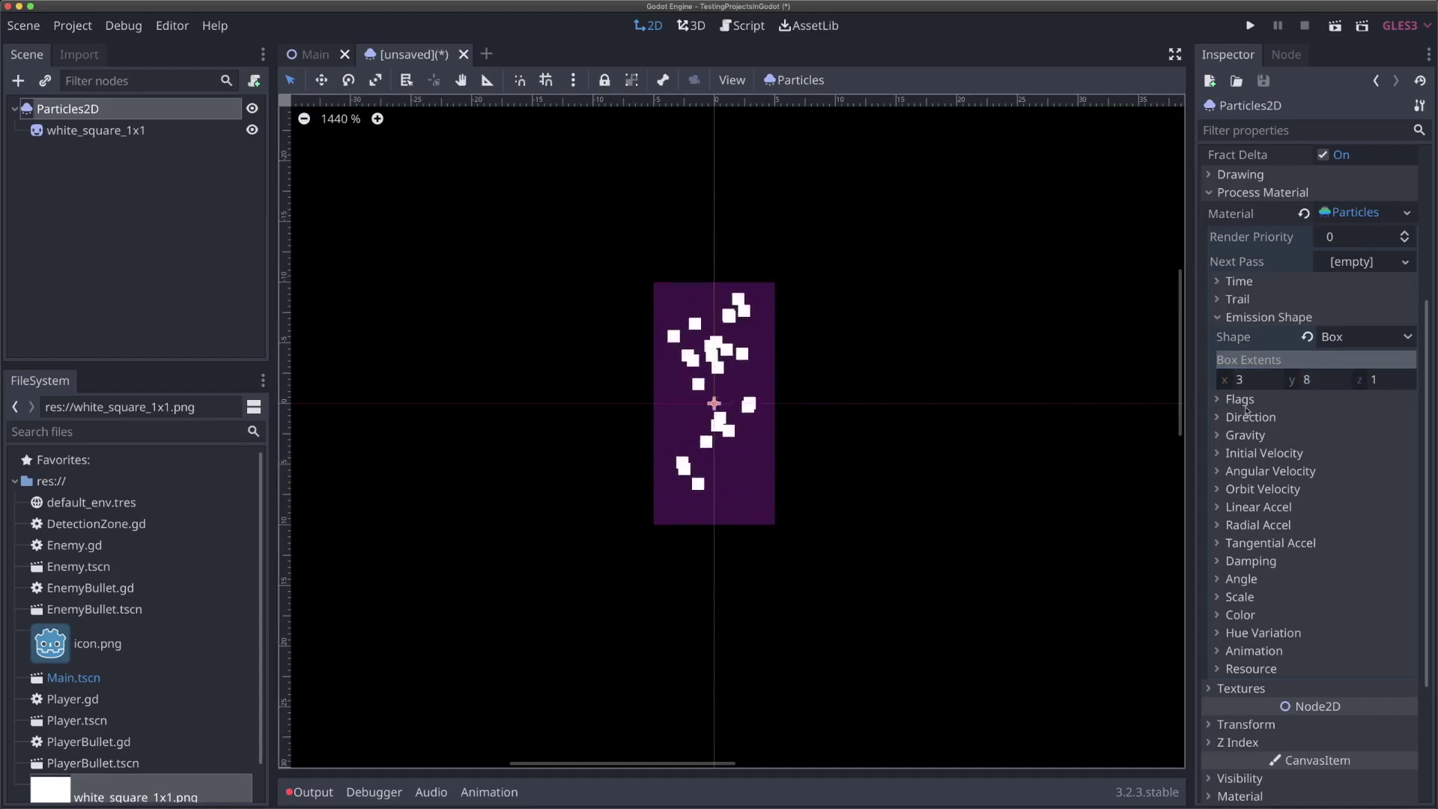
{"action": "left_click", "coordinate": [1275, 318]}
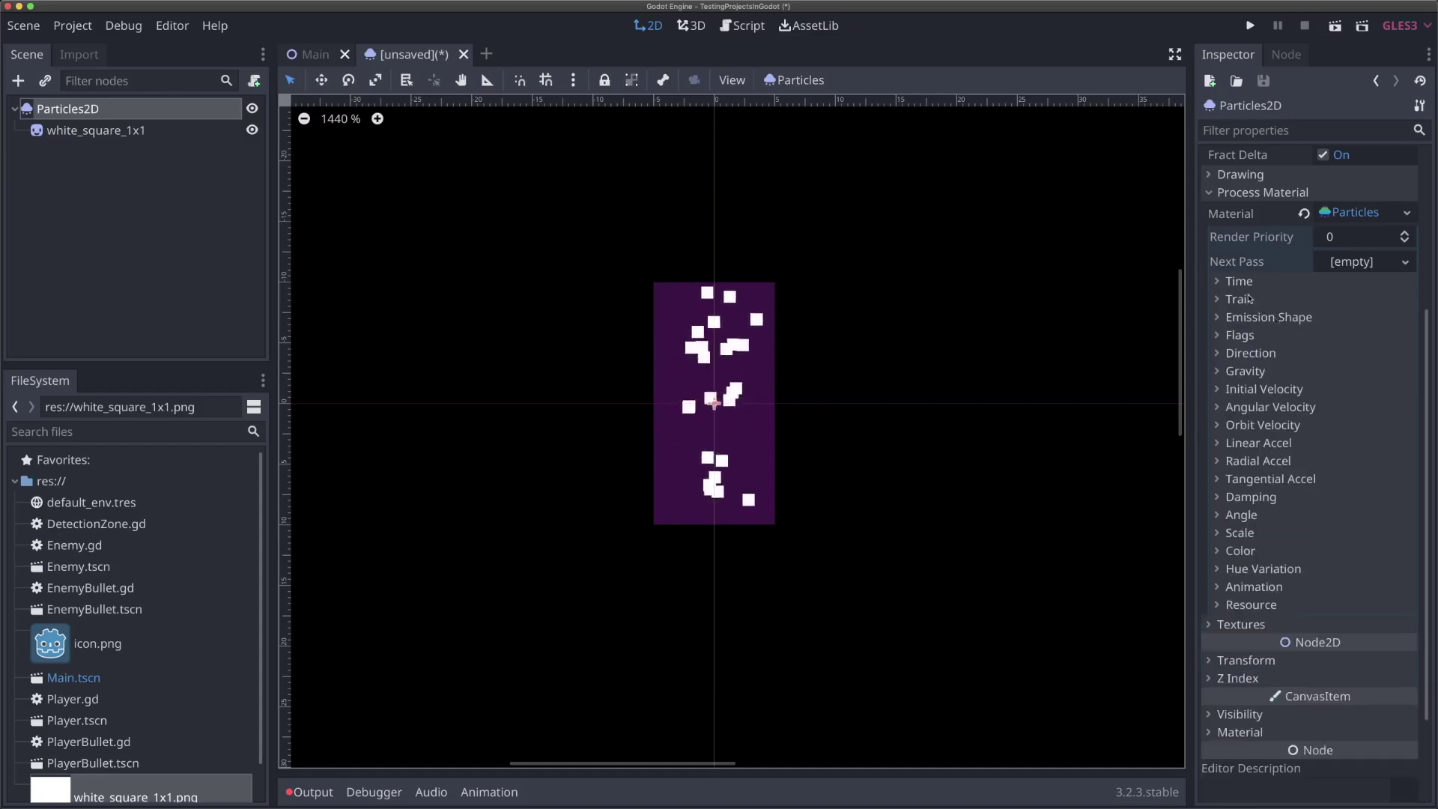
Assign a new GradientTexture as the particles' color ramp and give it a new Gradient.
{"action": "scroll", "coordinate": [1271, 321], "scroll_direction": "down", "scroll_amount": 2}
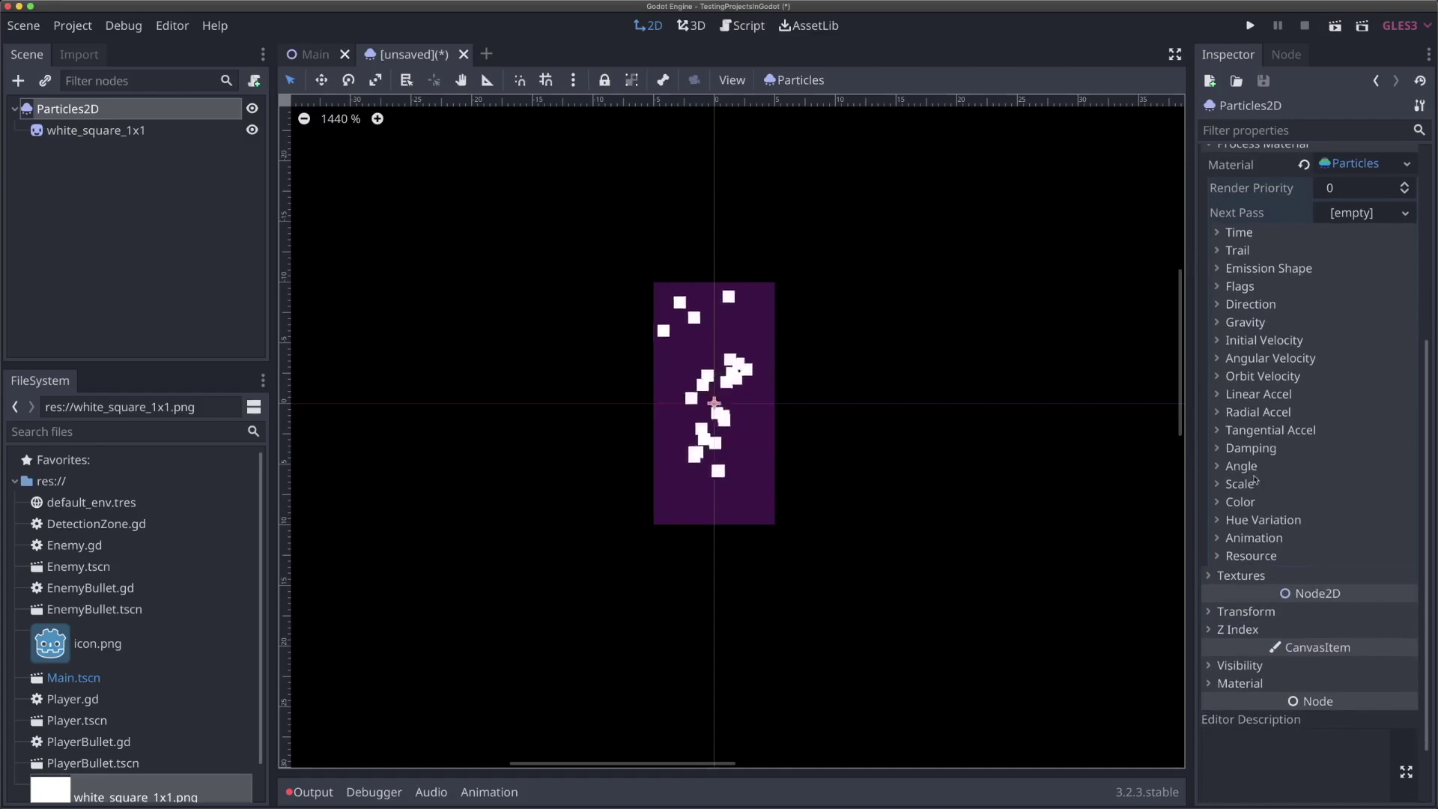
{"action": "left_click", "coordinate": [1255, 508]}
{"action": "left_click", "coordinate": [1363, 547]}
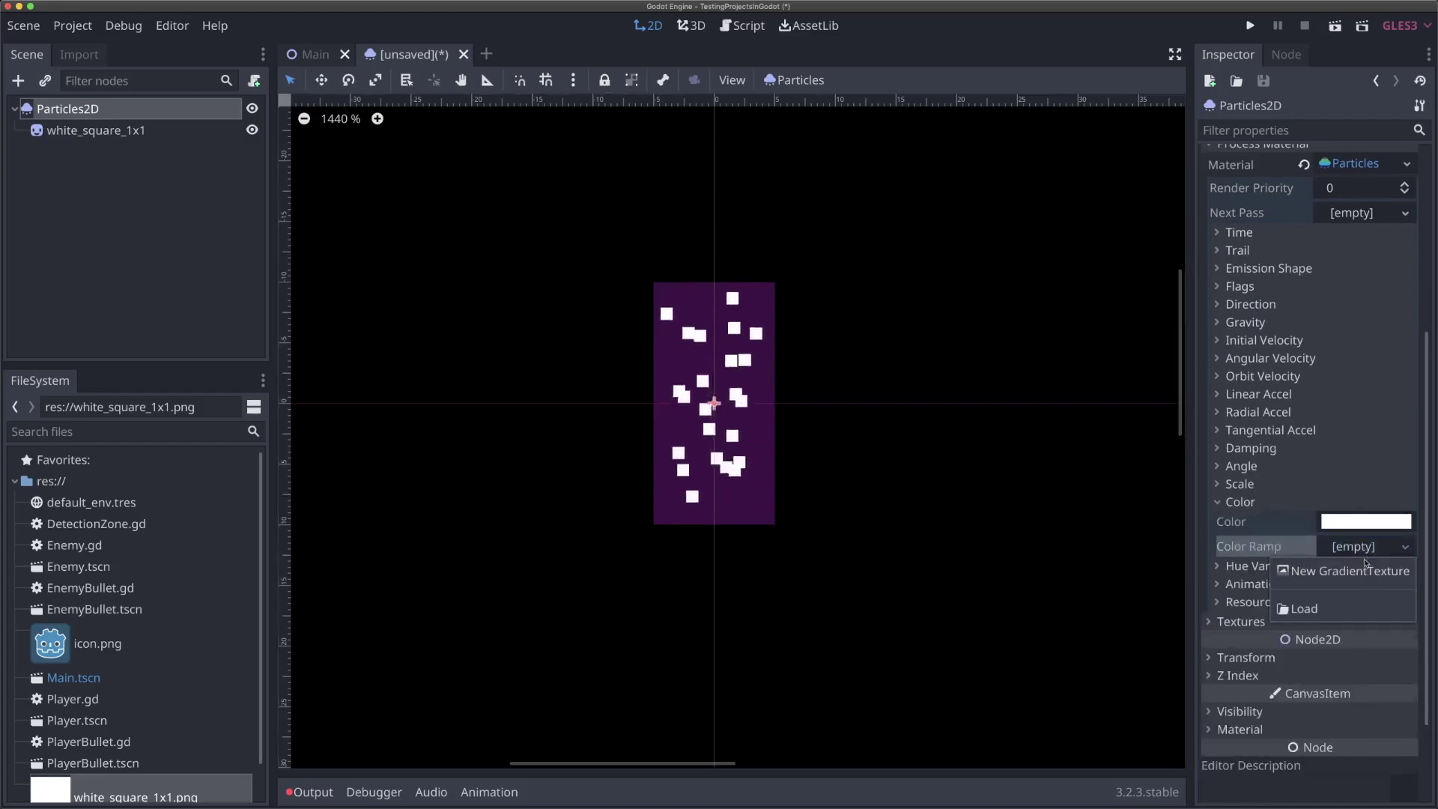
{"action": "left_click", "coordinate": [1363, 567]}
{"action": "left_click", "coordinate": [1355, 522]}
{"action": "scroll", "coordinate": [1358, 517], "scroll_direction": "down", "scroll_amount": 4}
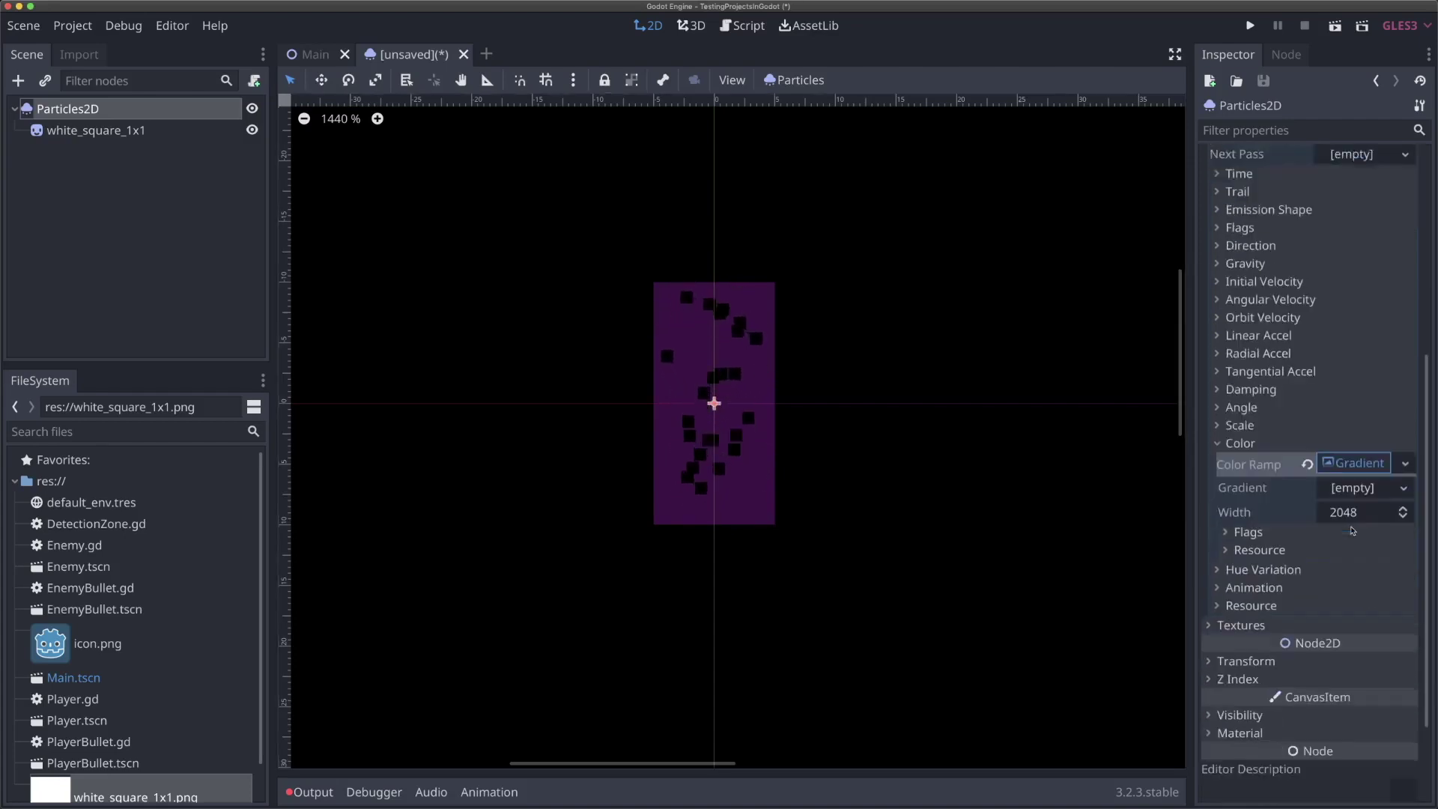
{"action": "left_click", "coordinate": [1357, 449]}
{"action": "left_click", "coordinate": [1362, 468]}
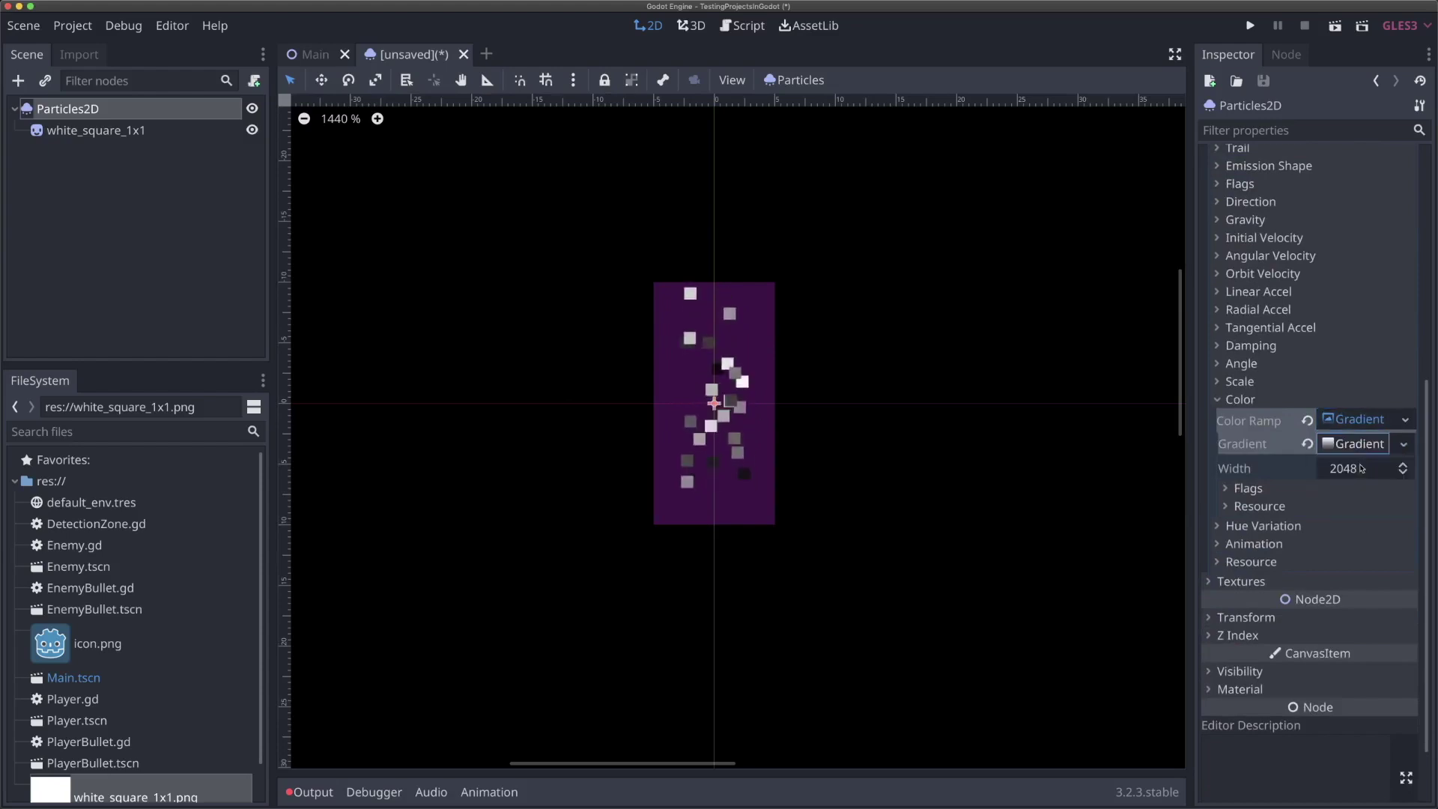
Set the color ramp gradient's starting stop to bright magenta with RGB 218, 95, 255.
{"action": "left_click", "coordinate": [1354, 444]}
{"action": "left_click", "coordinate": [1221, 495]}
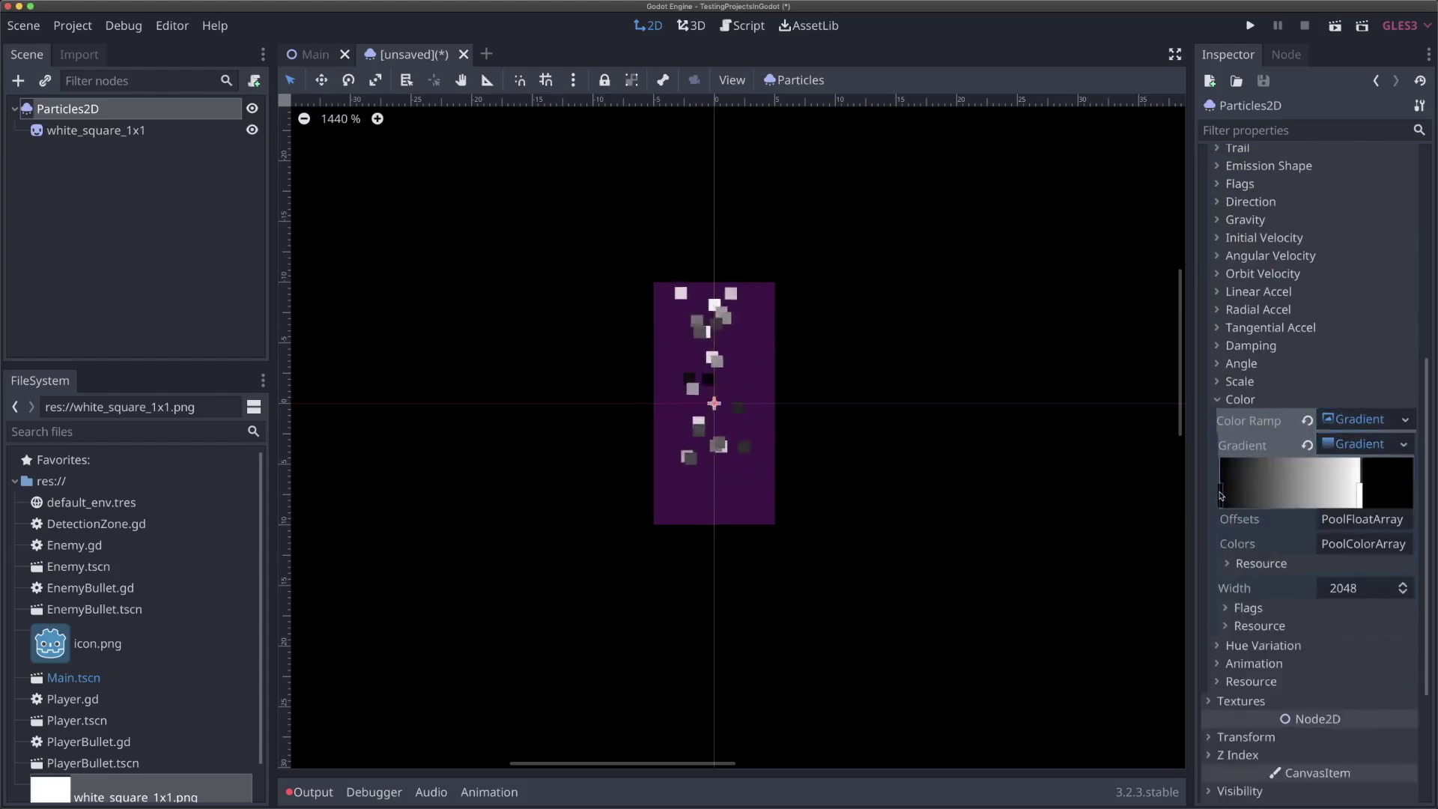
{"action": "left_click", "coordinate": [1380, 494]}
{"action": "left_click", "coordinate": [1427, 575]}
{"action": "left_click_drag", "start_coordinate": [1355, 537], "coordinate": [1352, 509]}
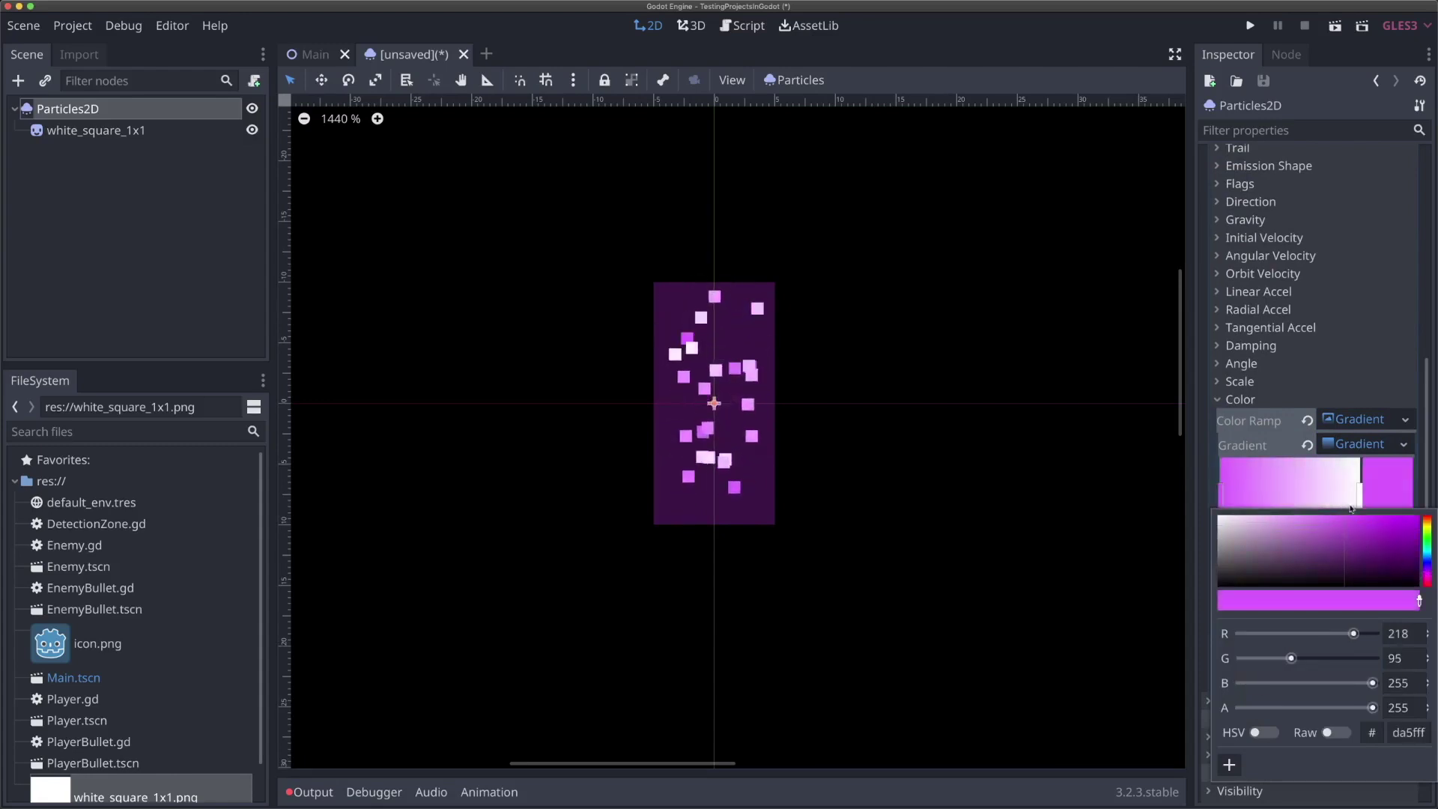
Set the color ramp gradient's end stop to blue-violet with RGB 91, 36, 222.
{"action": "left_click", "coordinate": [1360, 496]}
{"action": "left_click", "coordinate": [1392, 494]}
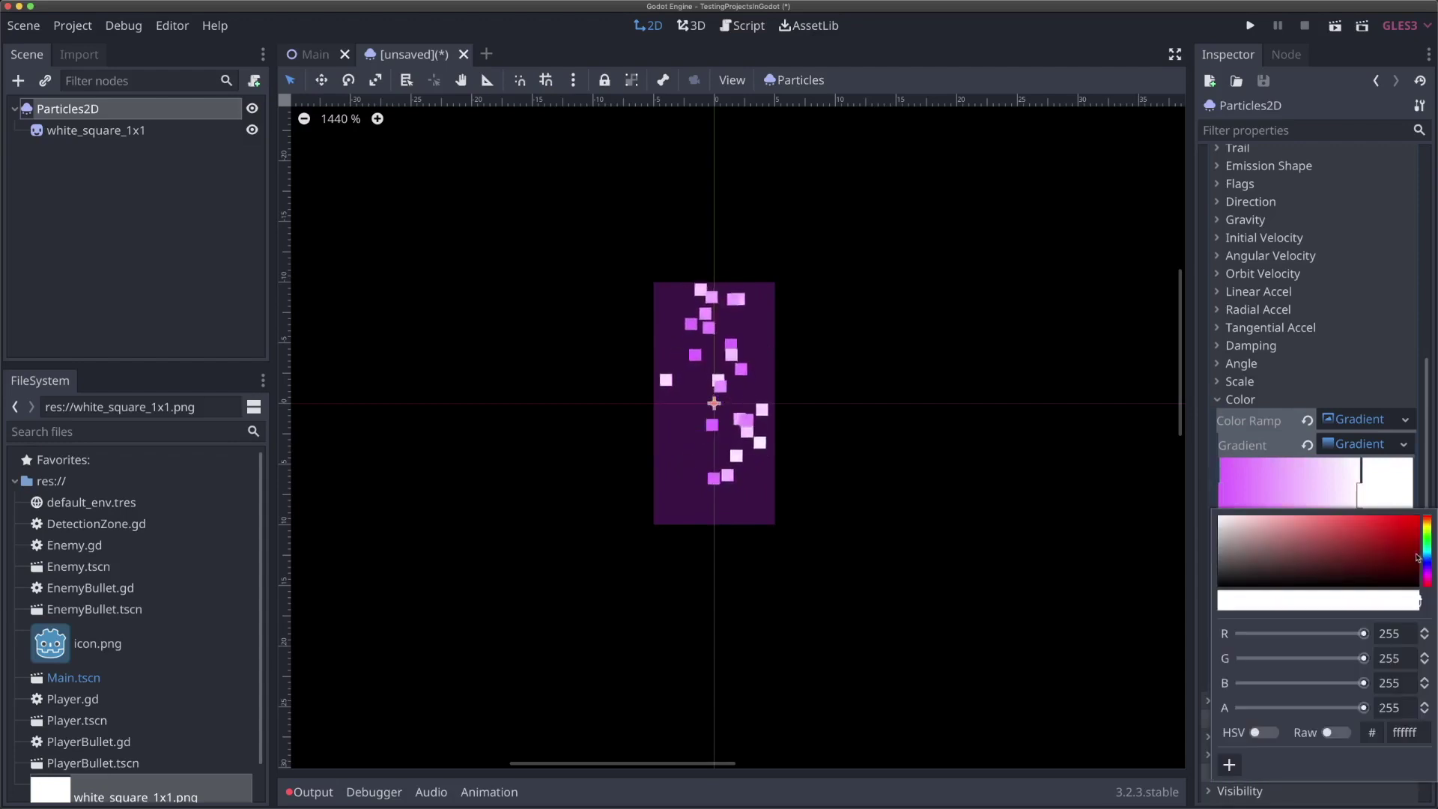
{"action": "left_click", "coordinate": [1427, 568]}
{"action": "left_click", "coordinate": [1382, 525]}
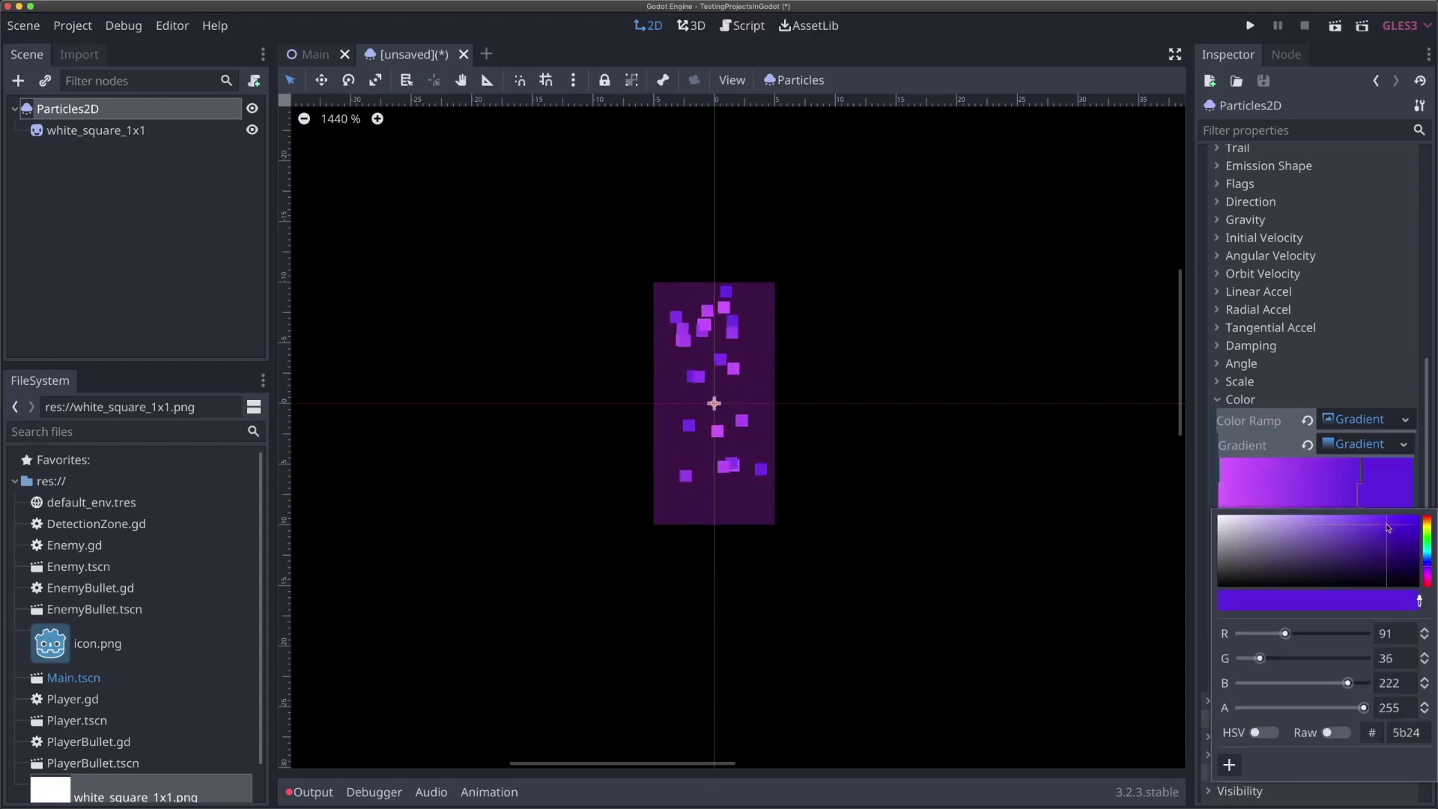
Add a stop shortly before the gradient's end stop and set the end color to deep blue-violet with RGB 65, 9, 197.
{"action": "left_click_drag", "start_coordinate": [1382, 525], "coordinate": [1330, 494]}
{"action": "left_click", "coordinate": [1360, 493]}
{"action": "left_click", "coordinate": [1360, 500]}
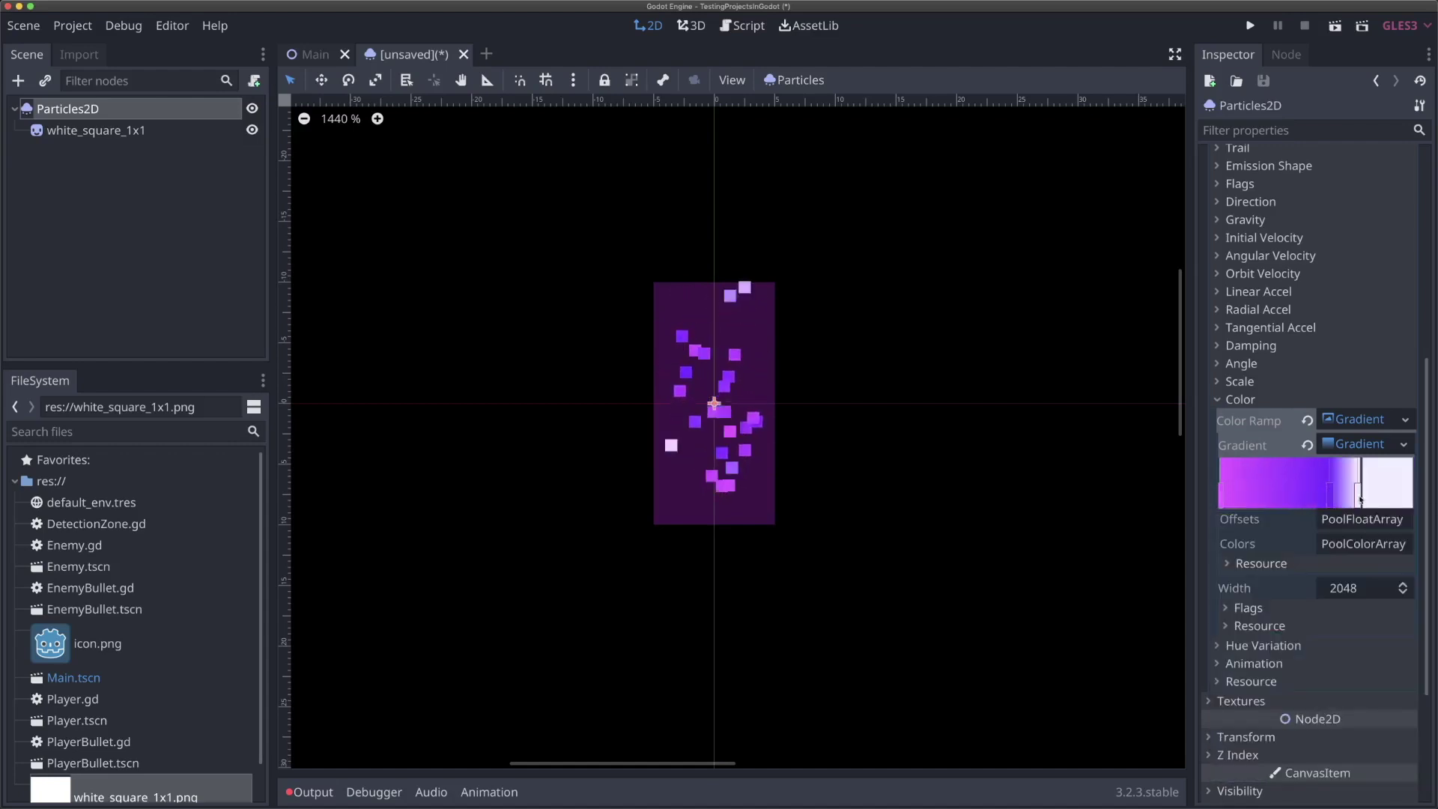
{"action": "left_click", "coordinate": [1382, 500]}
{"action": "left_click_drag", "start_coordinate": [1394, 524], "coordinate": [1409, 531]}
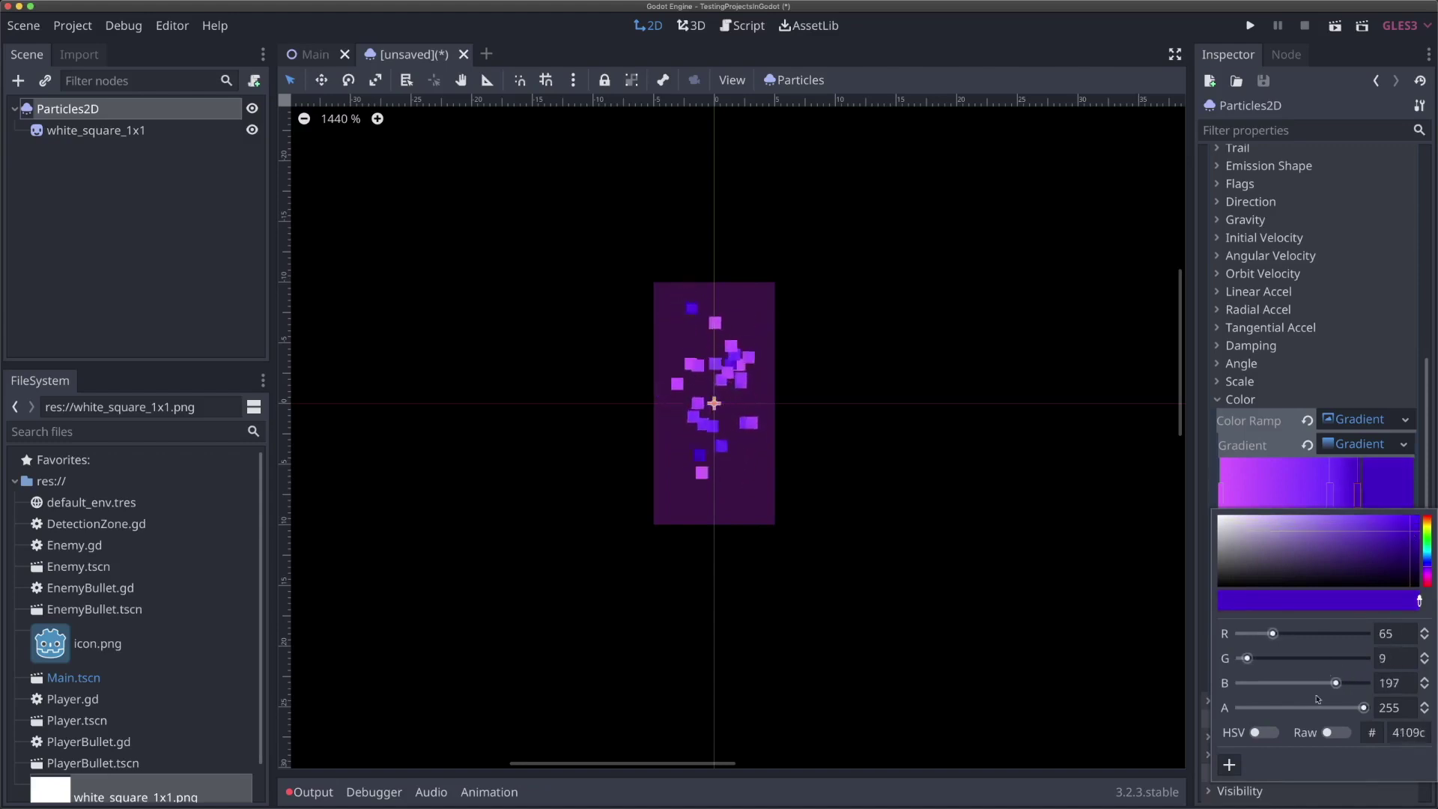
Lower the alpha of the color ramp gradient's end stop so the ramp fades to transparent, and select the white_square_1x1 sprite.
{"action": "left_click_drag", "start_coordinate": [1362, 707], "coordinate": [1301, 708]}
{"action": "left_click", "coordinate": [986, 536]}
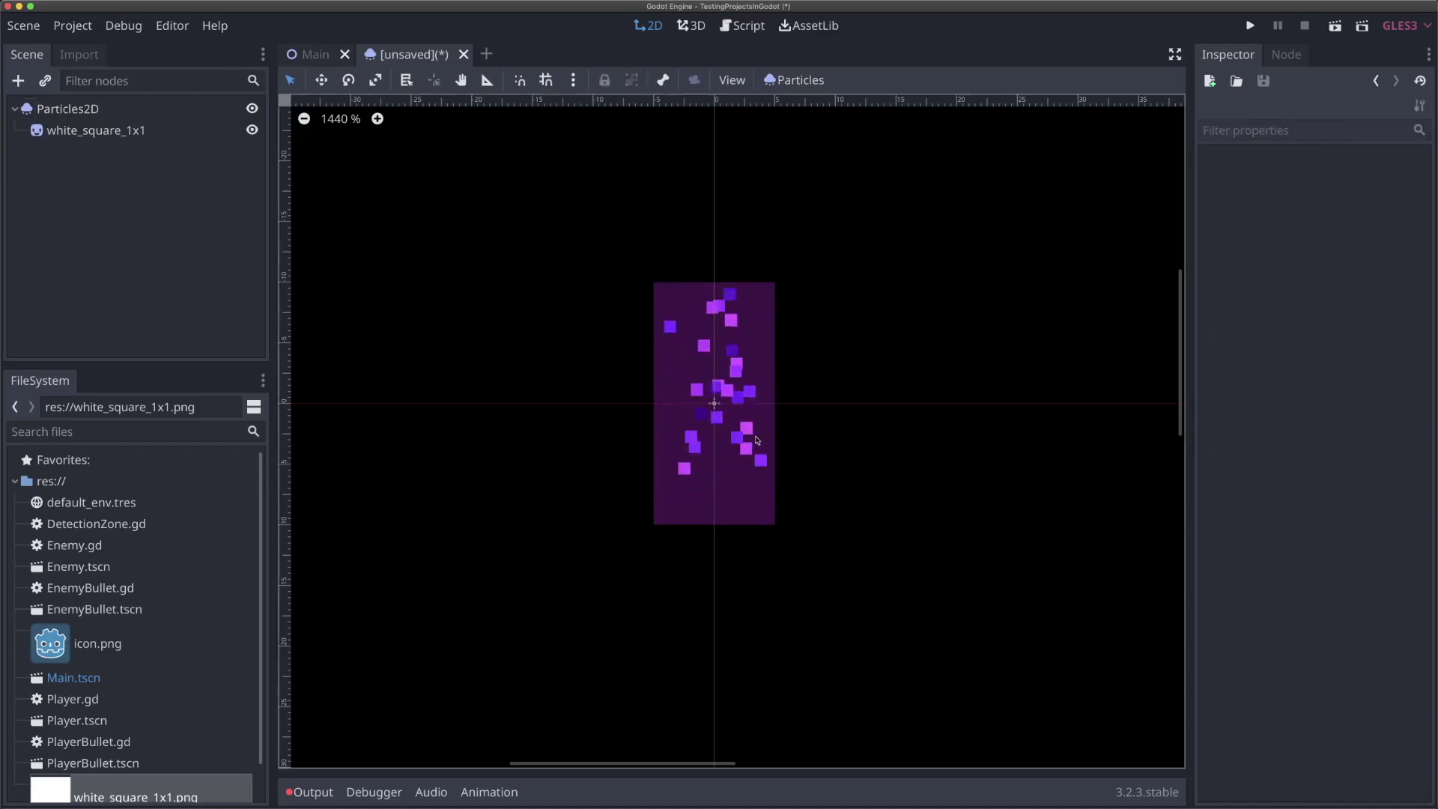
{"action": "left_click", "coordinate": [113, 131]}
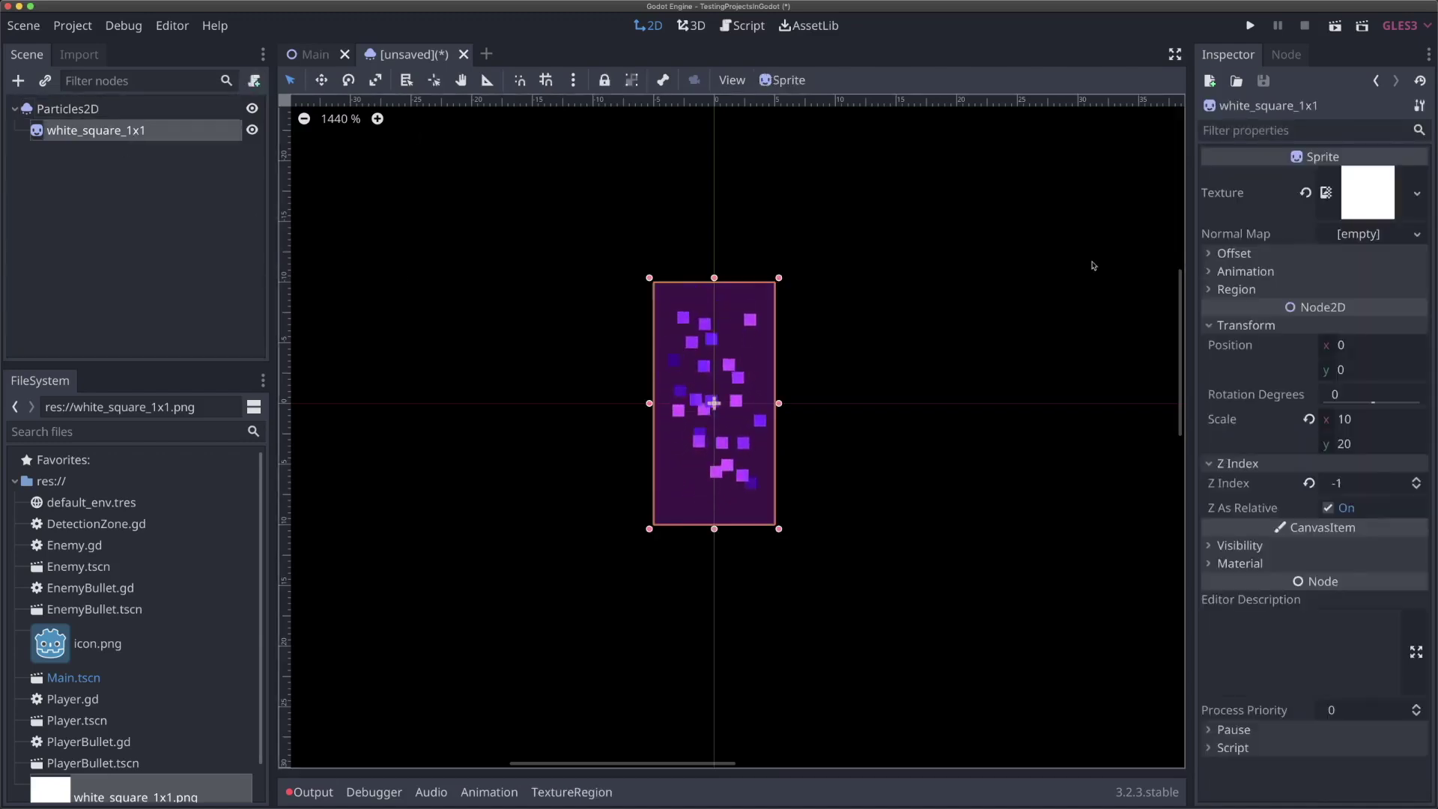
Assign a new CurveTexture as the Particles2D node's scale curve and open its curve for editing.
{"action": "left_click", "coordinate": [194, 109]}
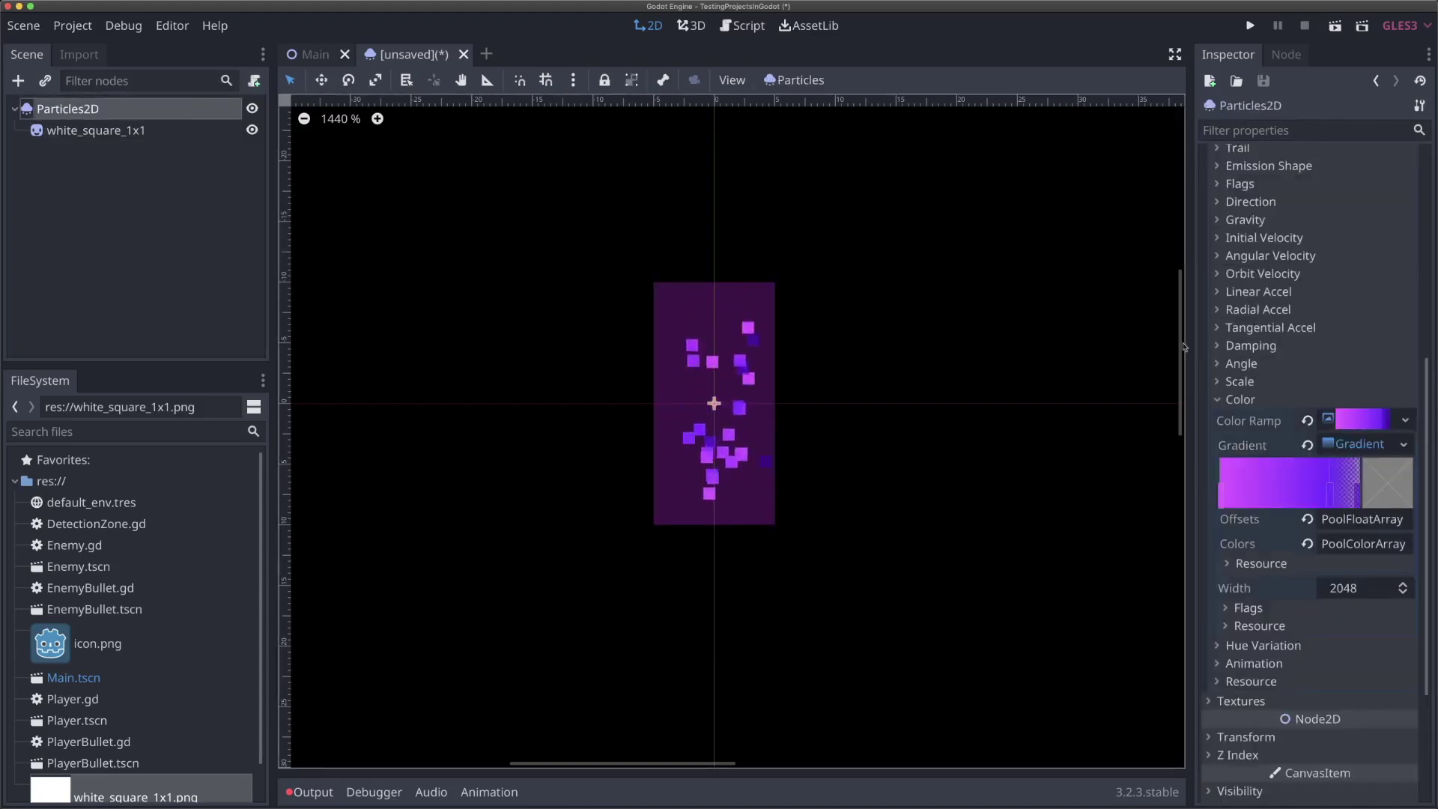
{"action": "left_click", "coordinate": [1251, 397]}
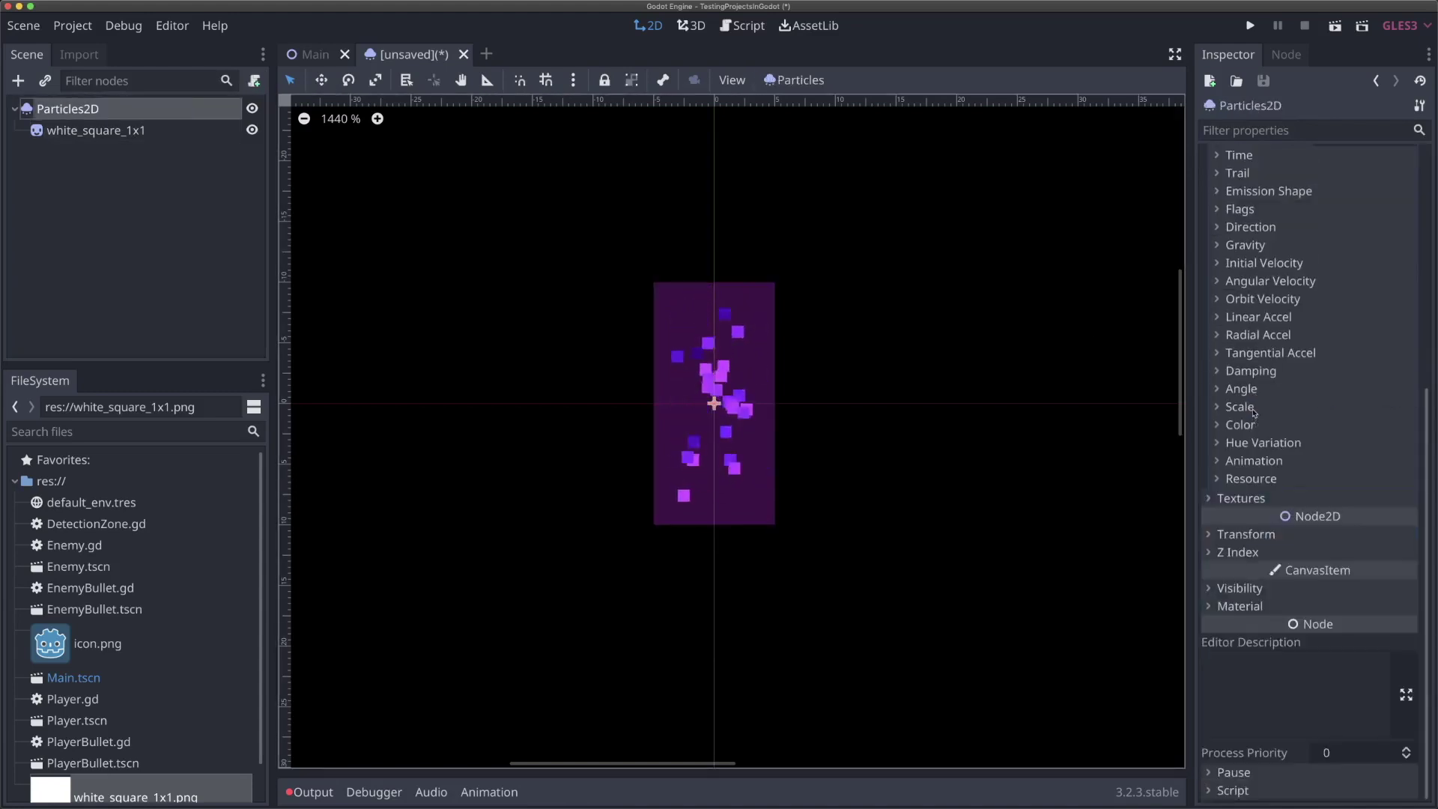
{"action": "left_click", "coordinate": [1261, 409]}
{"action": "left_click", "coordinate": [1361, 476]}
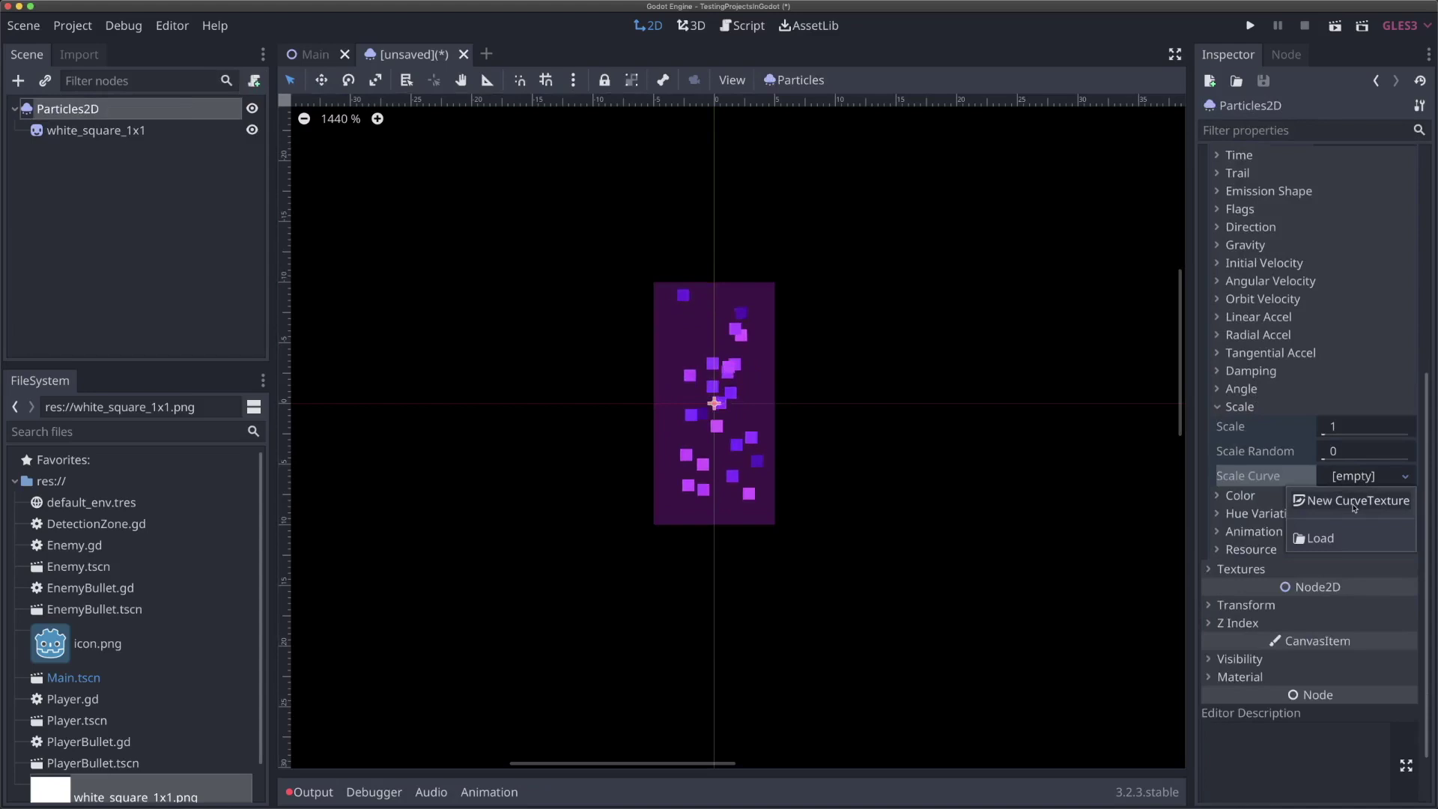
{"action": "left_click", "coordinate": [1354, 506]}
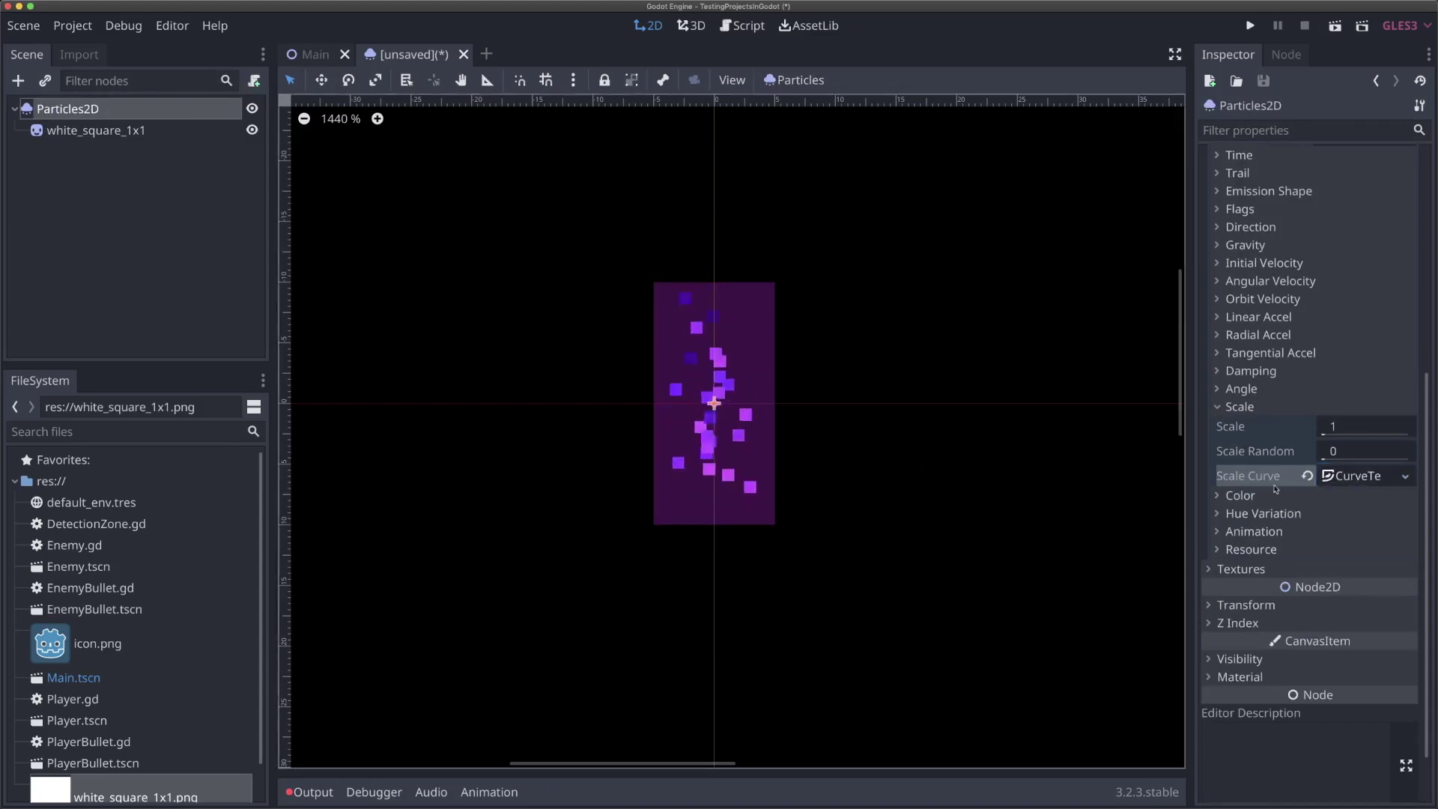
{"action": "left_click", "coordinate": [1340, 477]}
{"action": "left_click", "coordinate": [1357, 544]}
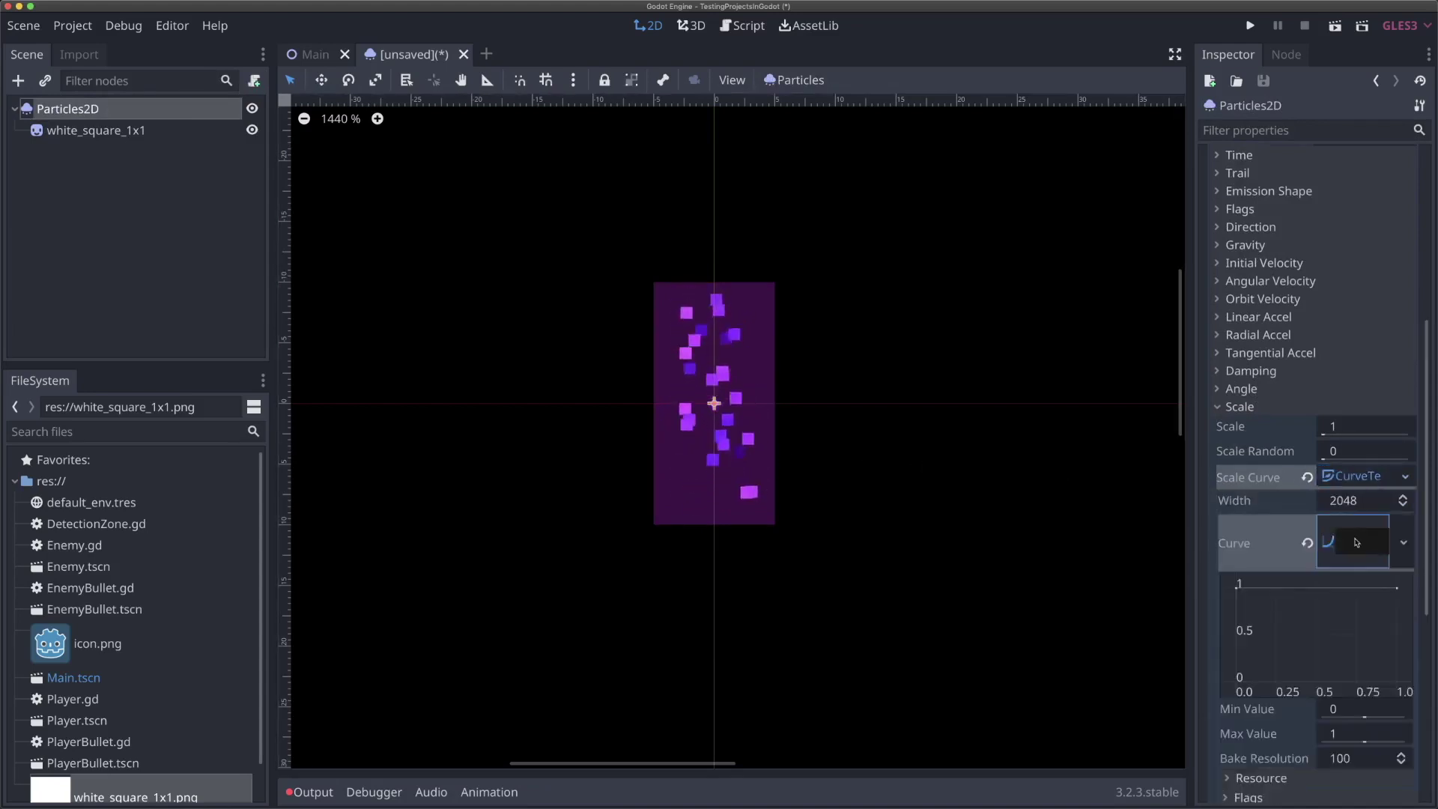
Shape the scale curve to fall from about 0.45 at the start to nearly 0 at roughly 0.8 of the lifetime.
{"action": "scroll", "coordinate": [1356, 542], "scroll_direction": "down", "scroll_amount": 3}
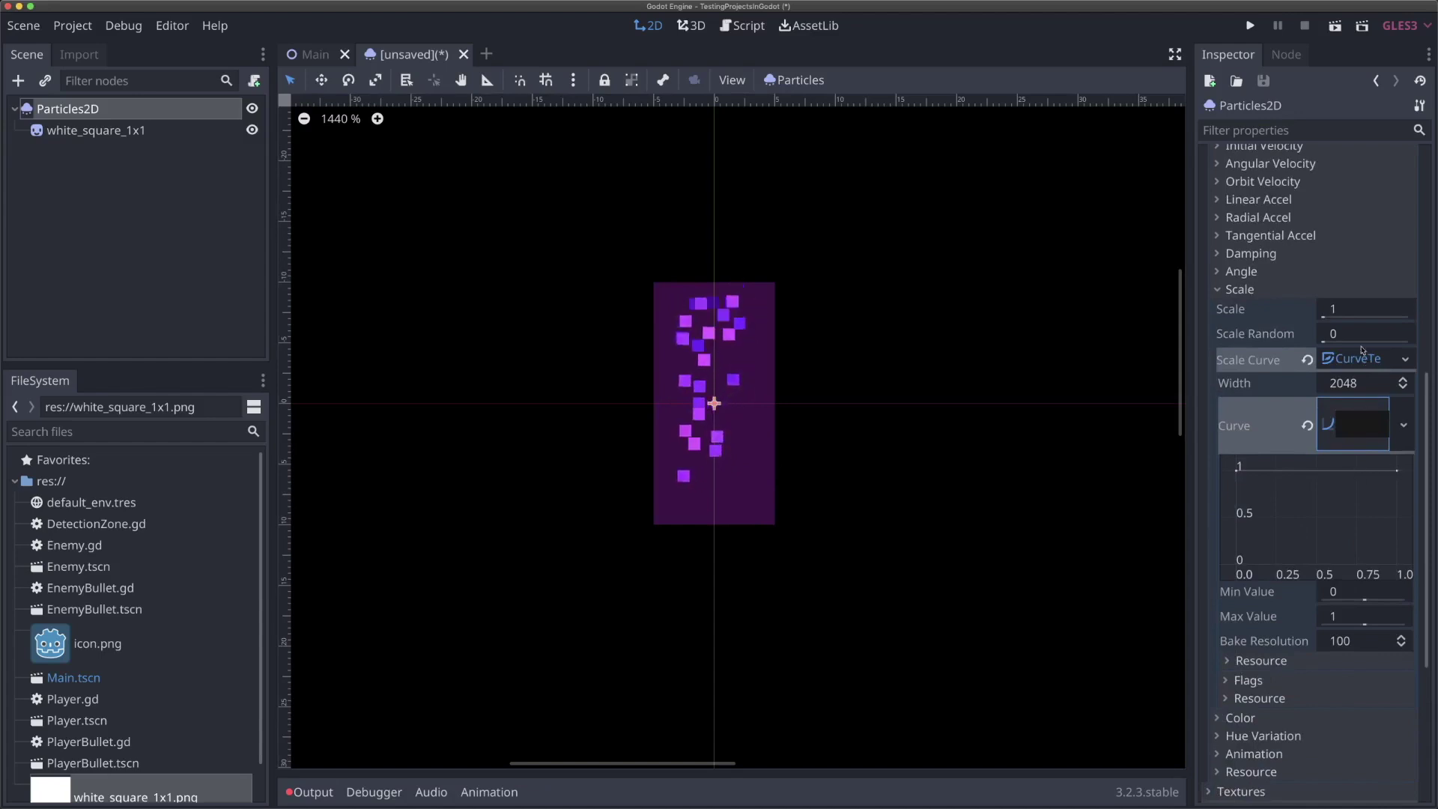
{"action": "left_click_drag", "start_coordinate": [1397, 470], "coordinate": [1398, 542]}
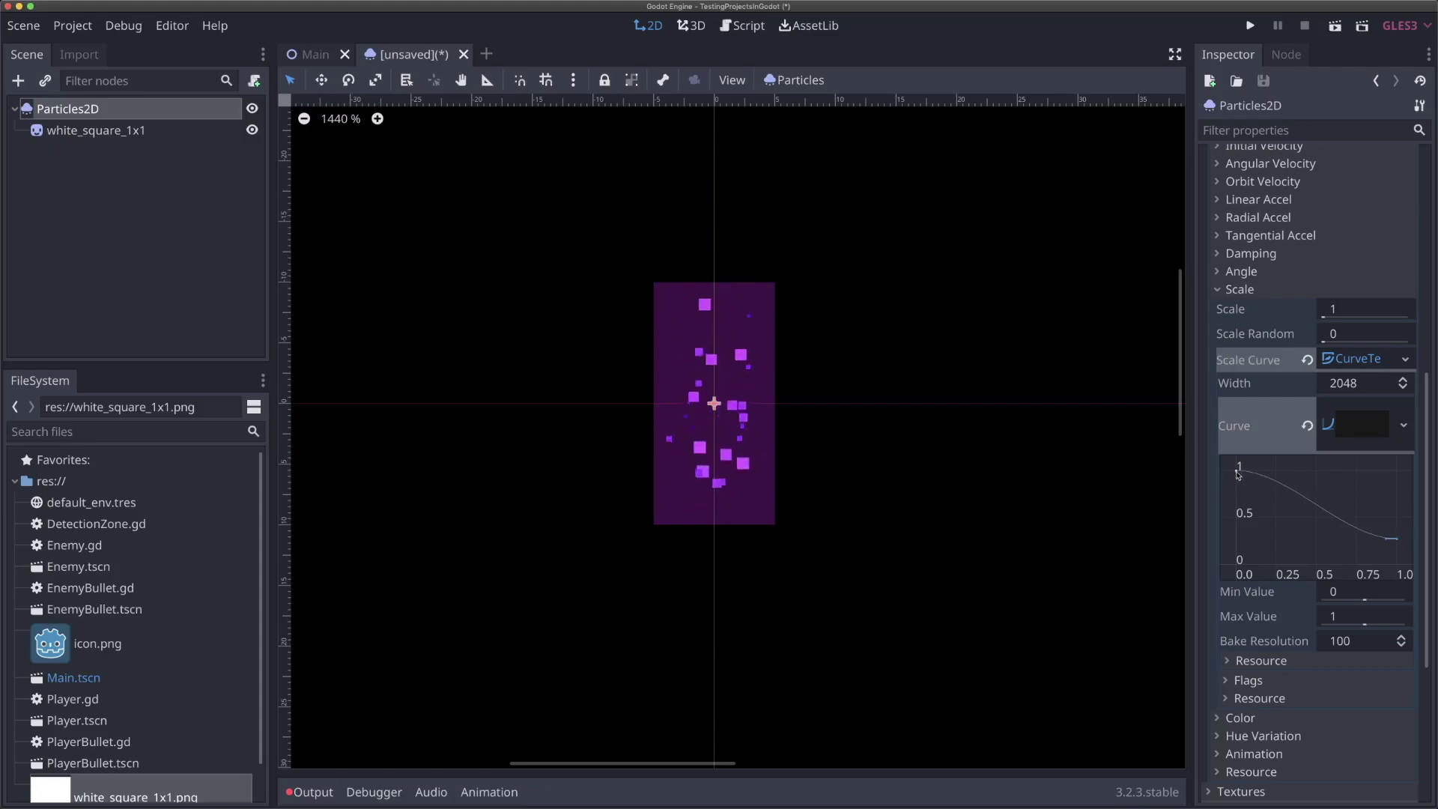
{"action": "left_click_drag", "start_coordinate": [1238, 471], "coordinate": [1238, 491]}
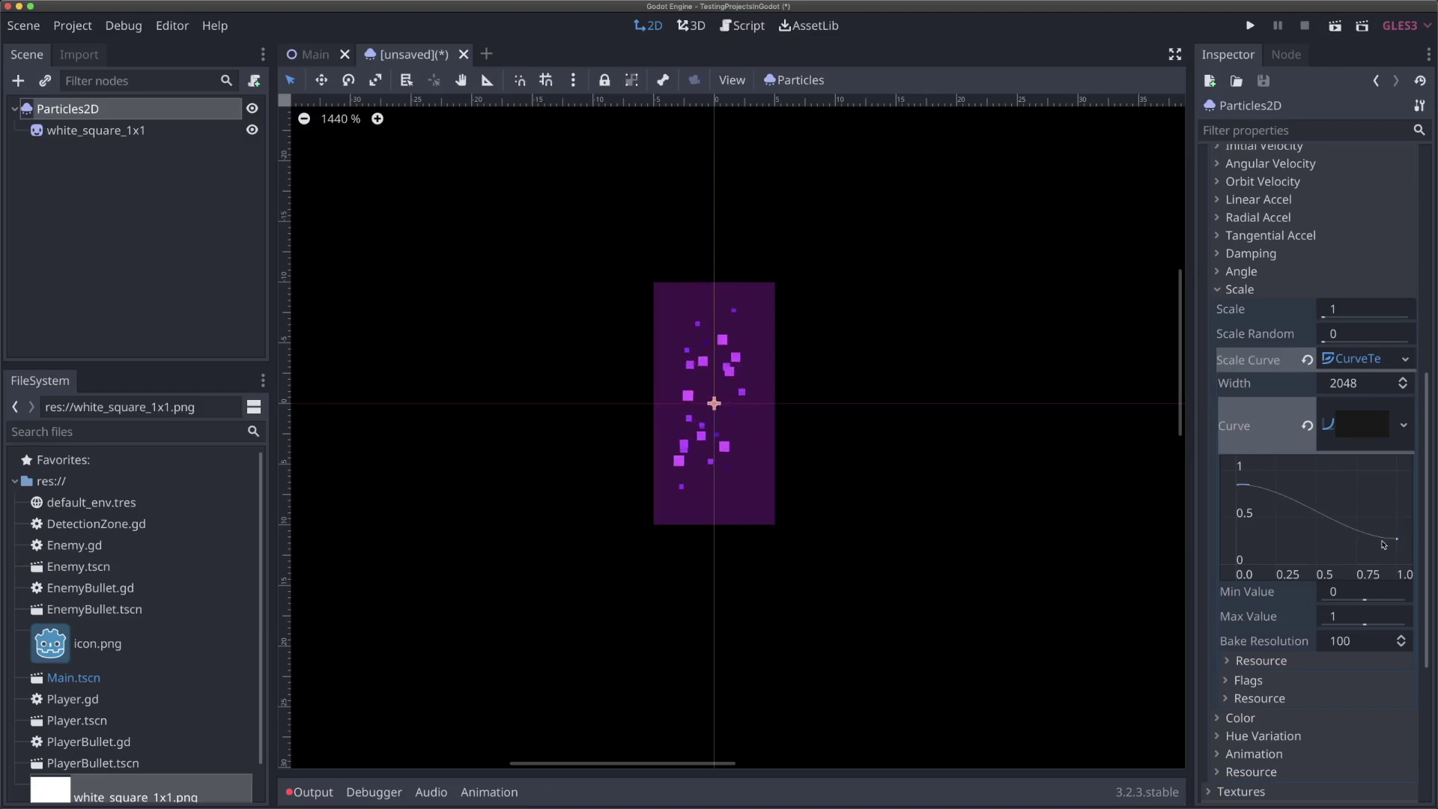
{"action": "left_click_drag", "start_coordinate": [1398, 543], "coordinate": [1369, 555]}
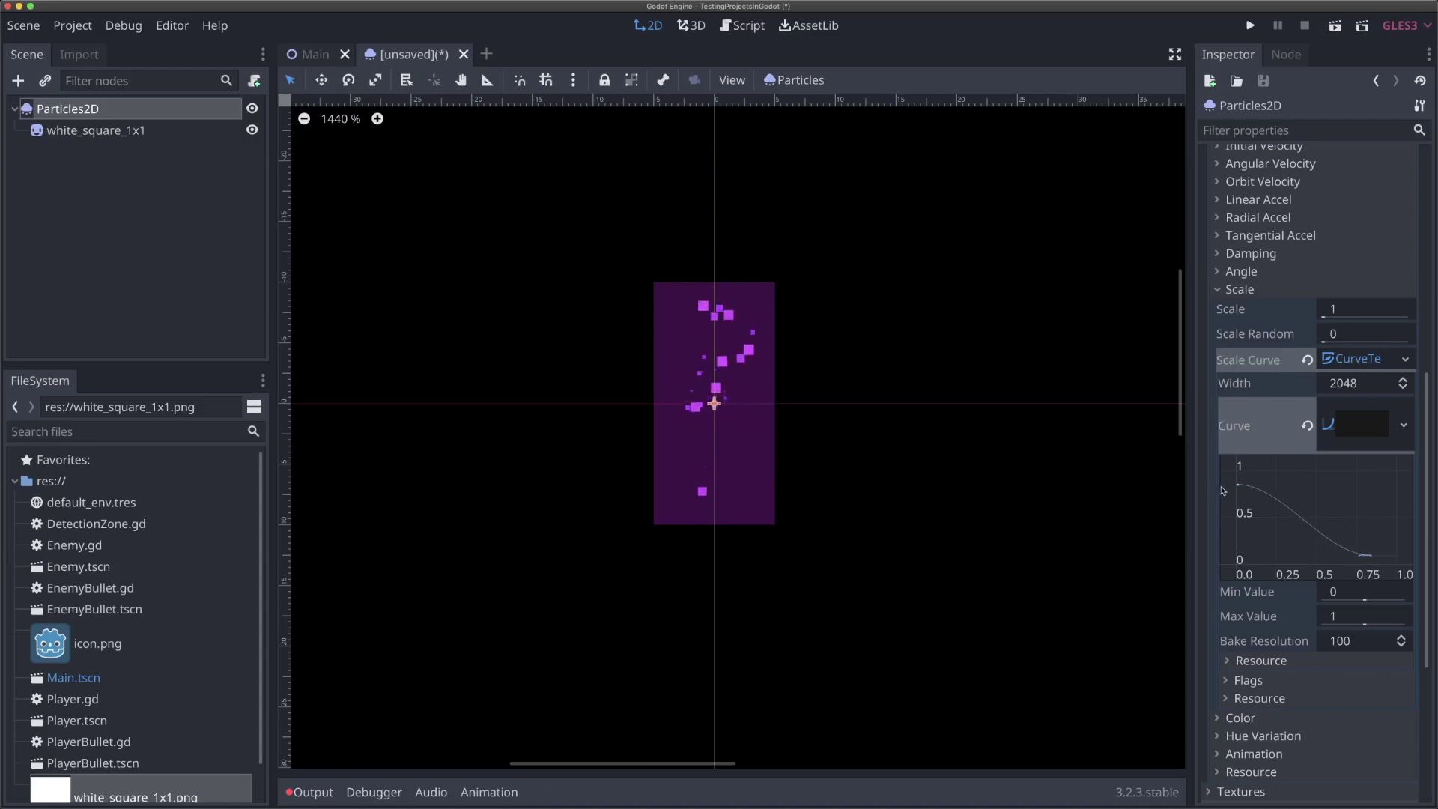
{"action": "left_click_drag", "start_coordinate": [1237, 486], "coordinate": [1236, 523]}
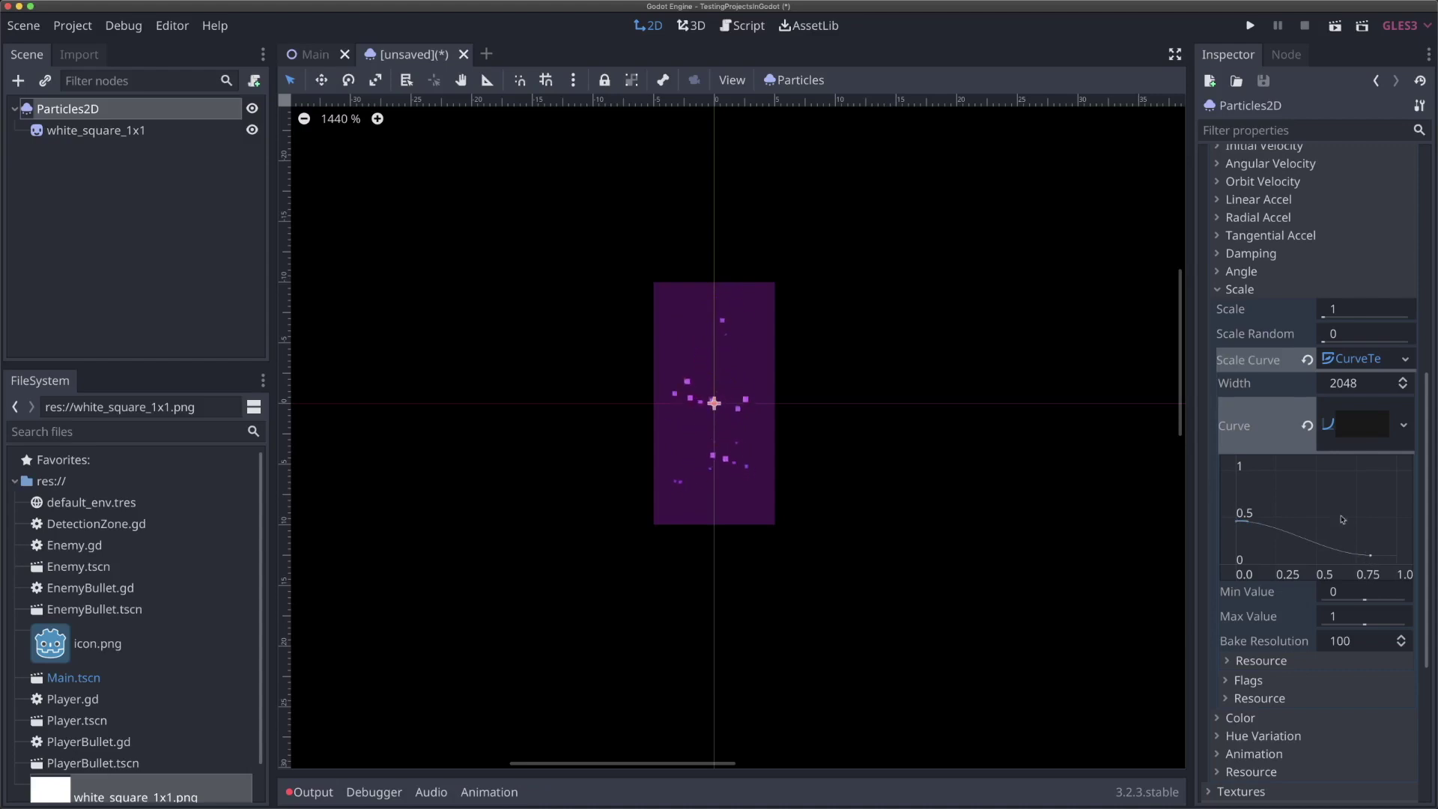
Set the particles' Scale Random to 0.2.
{"action": "left_click", "coordinate": [1351, 337]}
{"action": "type", "text": "0.2"}
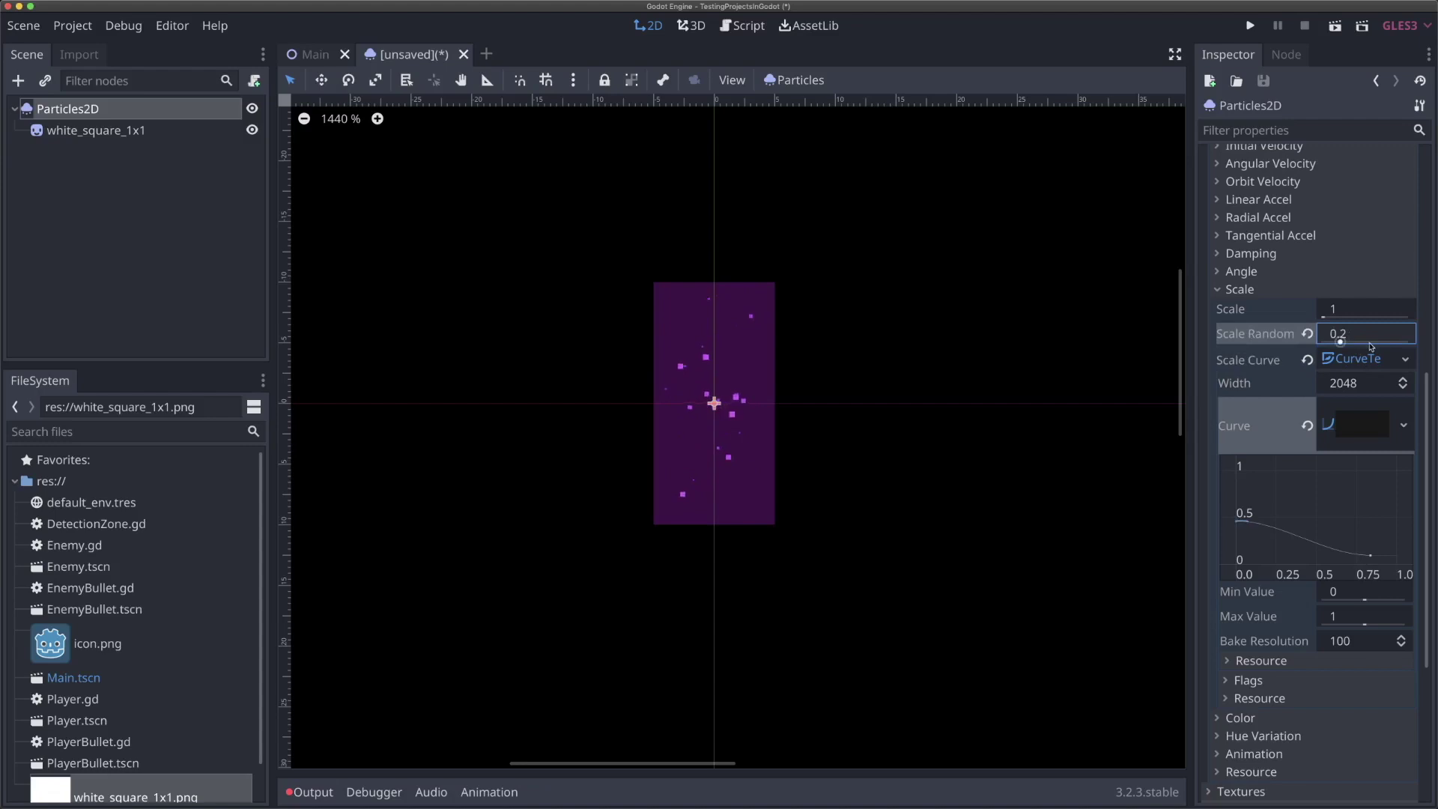
{"action": "left_click", "coordinate": [1275, 292]}
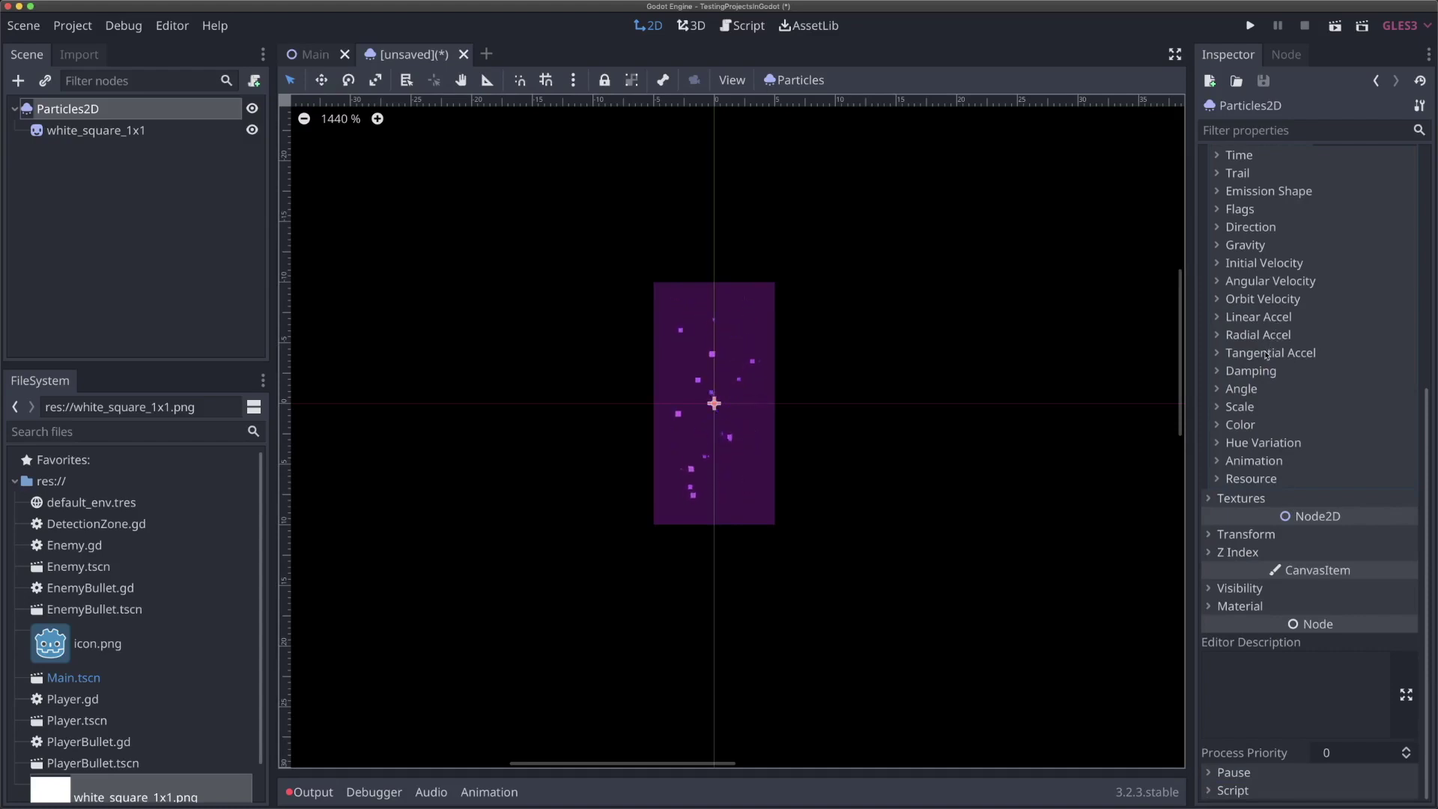
Try an orbit velocity of 0.1 on the particles and reduce it to 0.05.
{"action": "left_click", "coordinate": [1266, 299]}
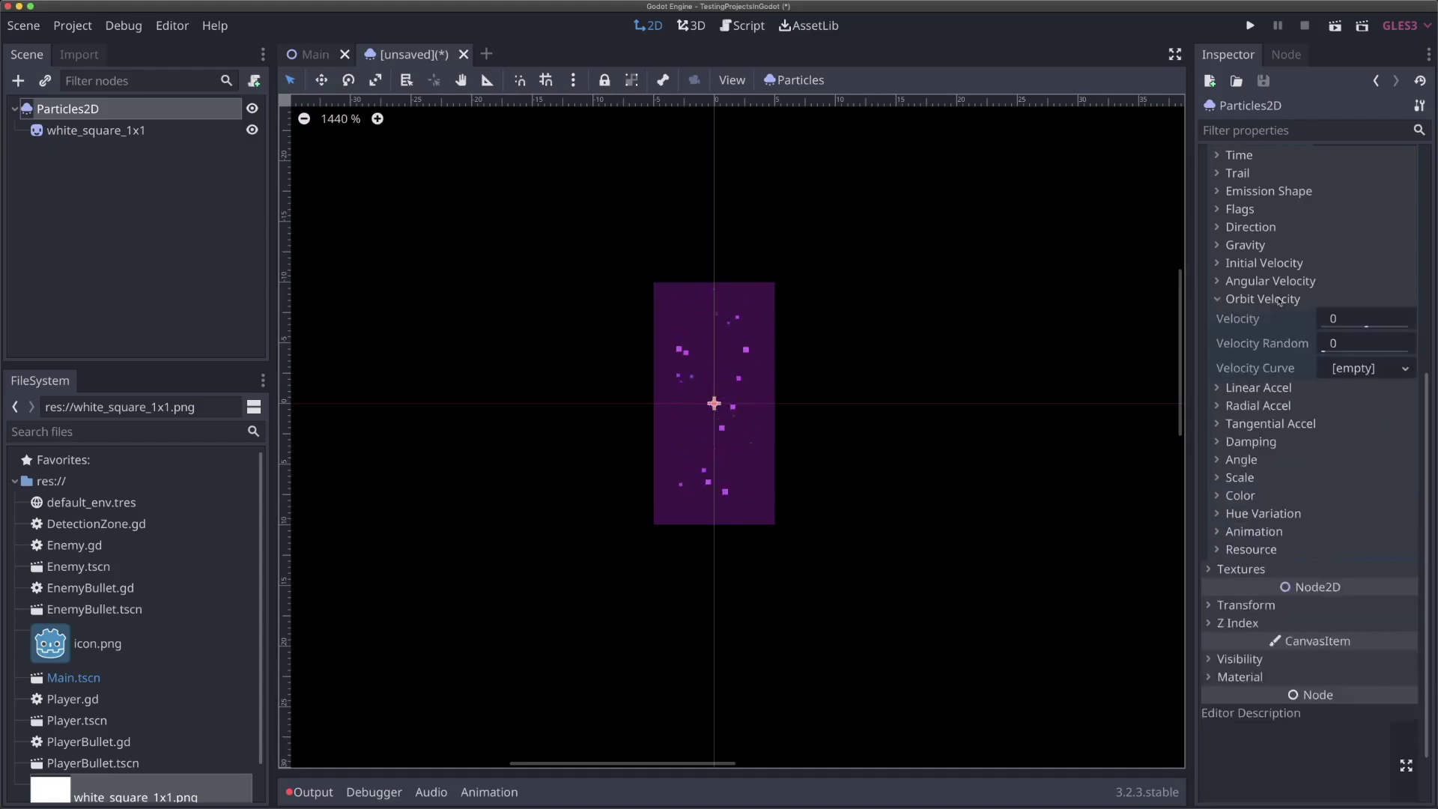
{"action": "left_click", "coordinate": [1346, 319]}
{"action": "type", "text": "0.1"}
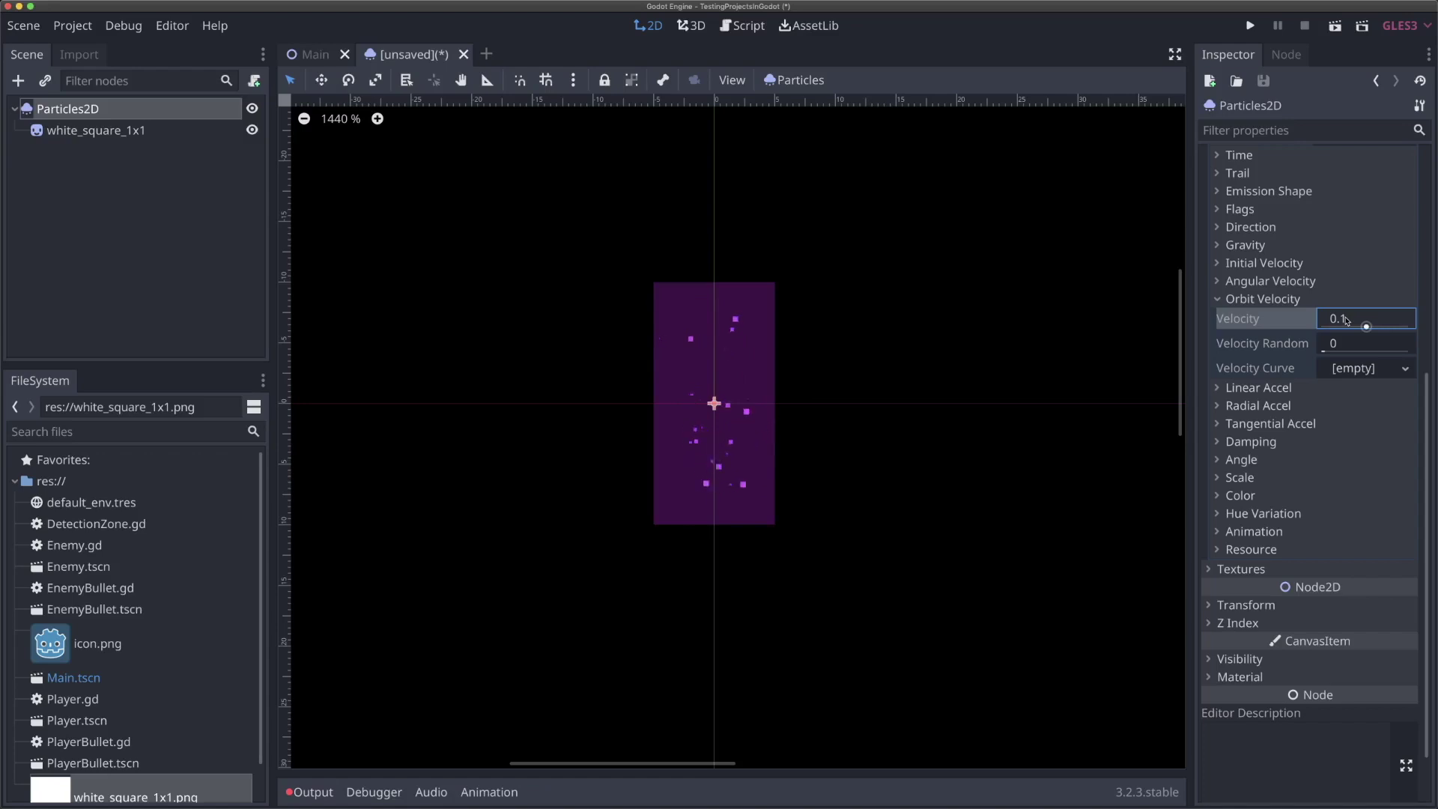
{"action": "left_click", "coordinate": [1346, 321]}
{"action": "type", "text": "0.05"}
{"action": "key", "text": "Return"}
{"action": "left_click", "coordinate": [1344, 321]}
{"action": "left_click", "coordinate": [1307, 300]}
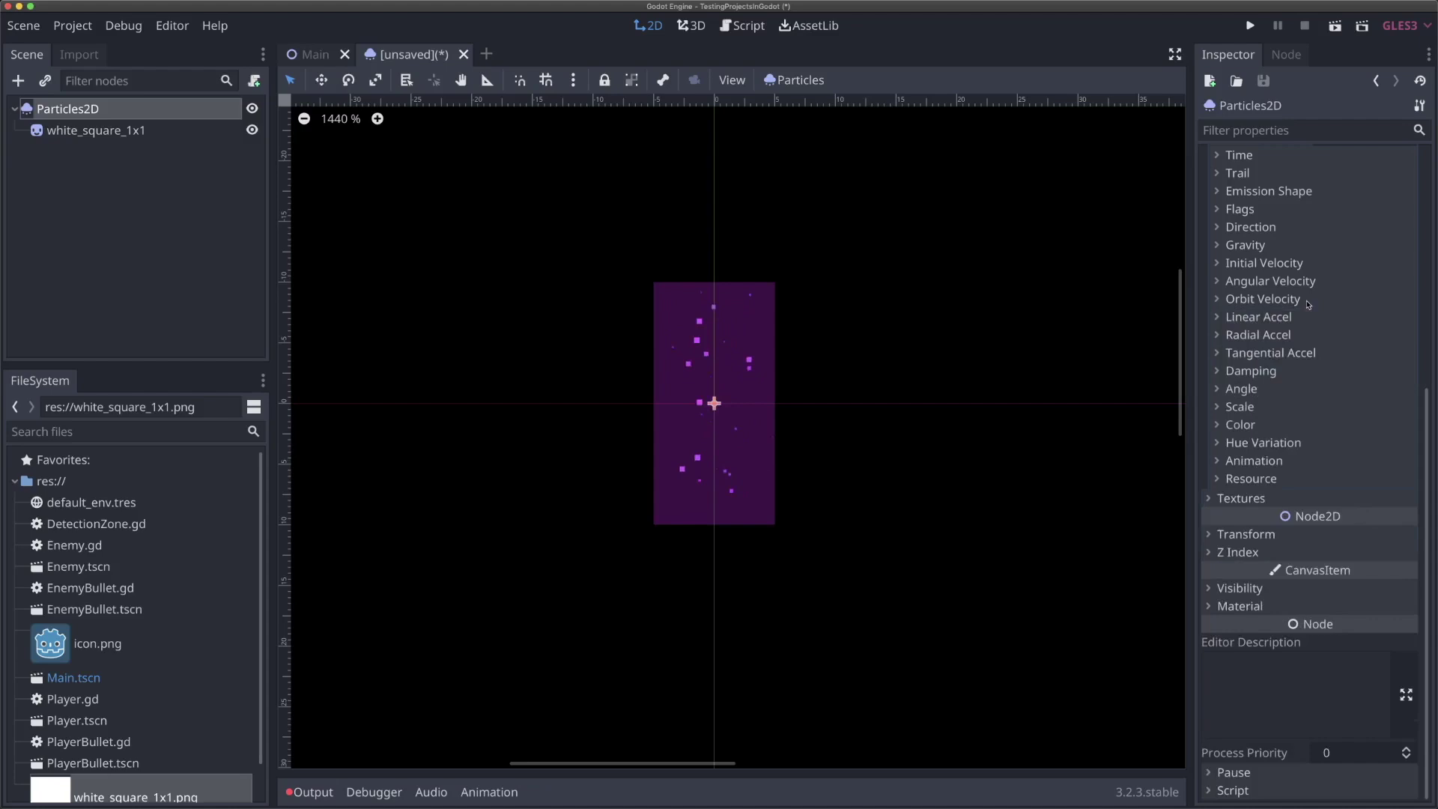
Raise the particles' tangential acceleration through 0.1, 1 and 2 to 5.
{"action": "left_click", "coordinate": [1281, 350]}
{"action": "left_click", "coordinate": [1345, 373]}
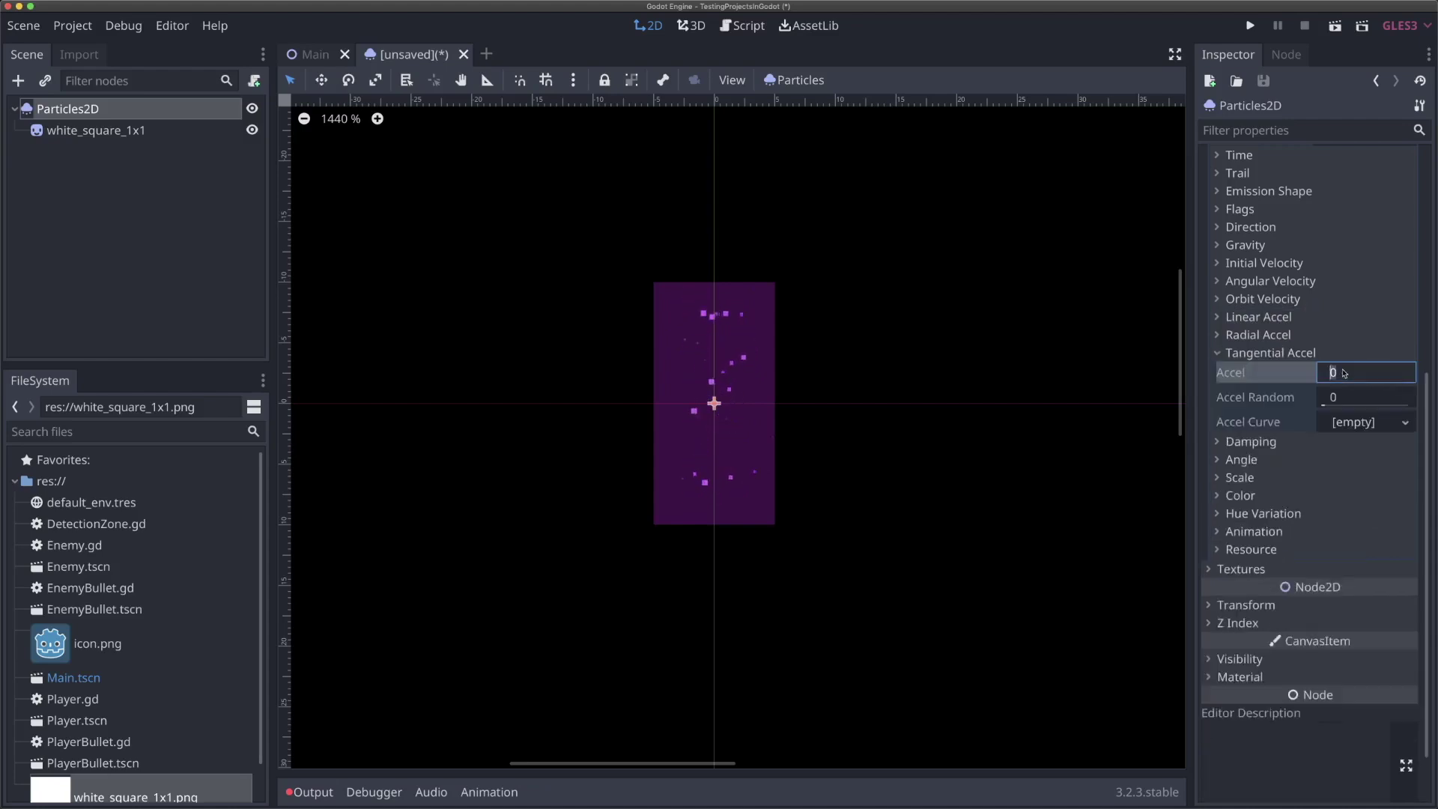
{"action": "type", "text": "0.1"}
{"action": "key", "text": "Return"}
{"action": "left_click", "coordinate": [1337, 373]}
{"action": "type", "text": "1"}
{"action": "key", "text": "Return"}
{"action": "left_click", "coordinate": [1340, 374]}
{"action": "type", "text": "2"}
{"action": "key", "text": "Return"}
{"action": "left_click", "coordinate": [1347, 378]}
{"action": "type", "text": "5"}
{"action": "key", "text": "Return"}
{"action": "left_click", "coordinate": [1283, 355]}
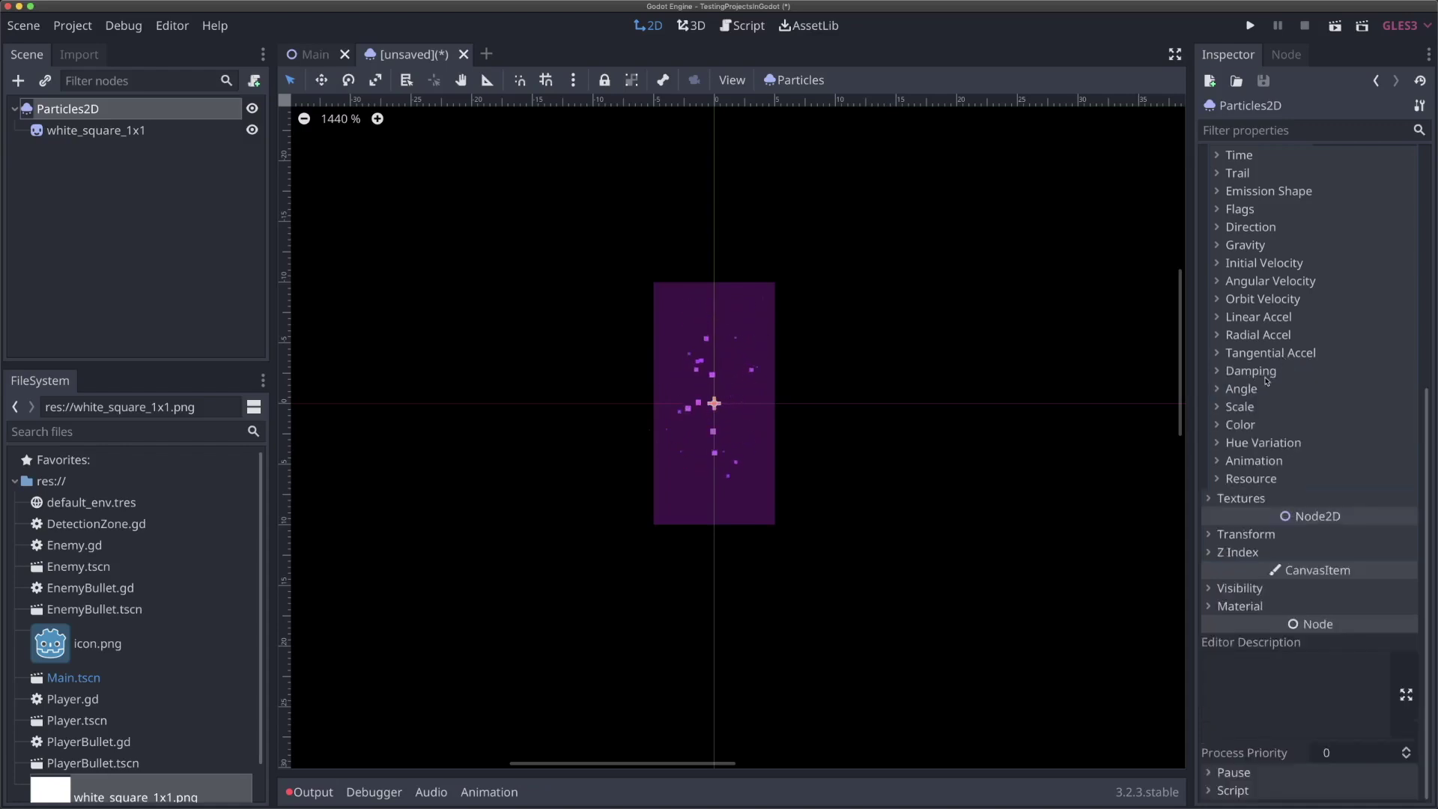
Add two points to the middle section of the particles' scale curve.
{"action": "left_click", "coordinate": [1254, 408]}
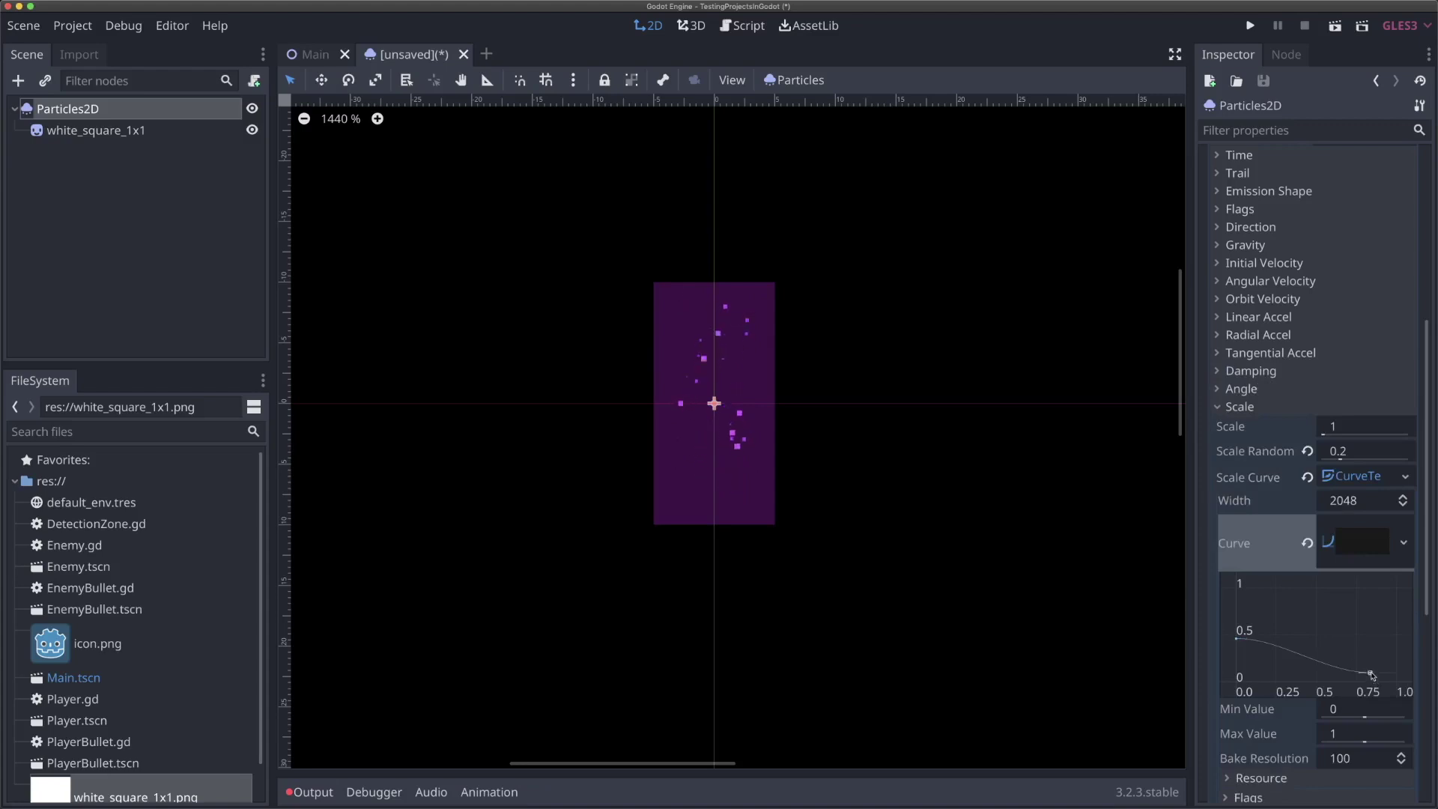
{"action": "right_click", "coordinate": [1298, 640]}
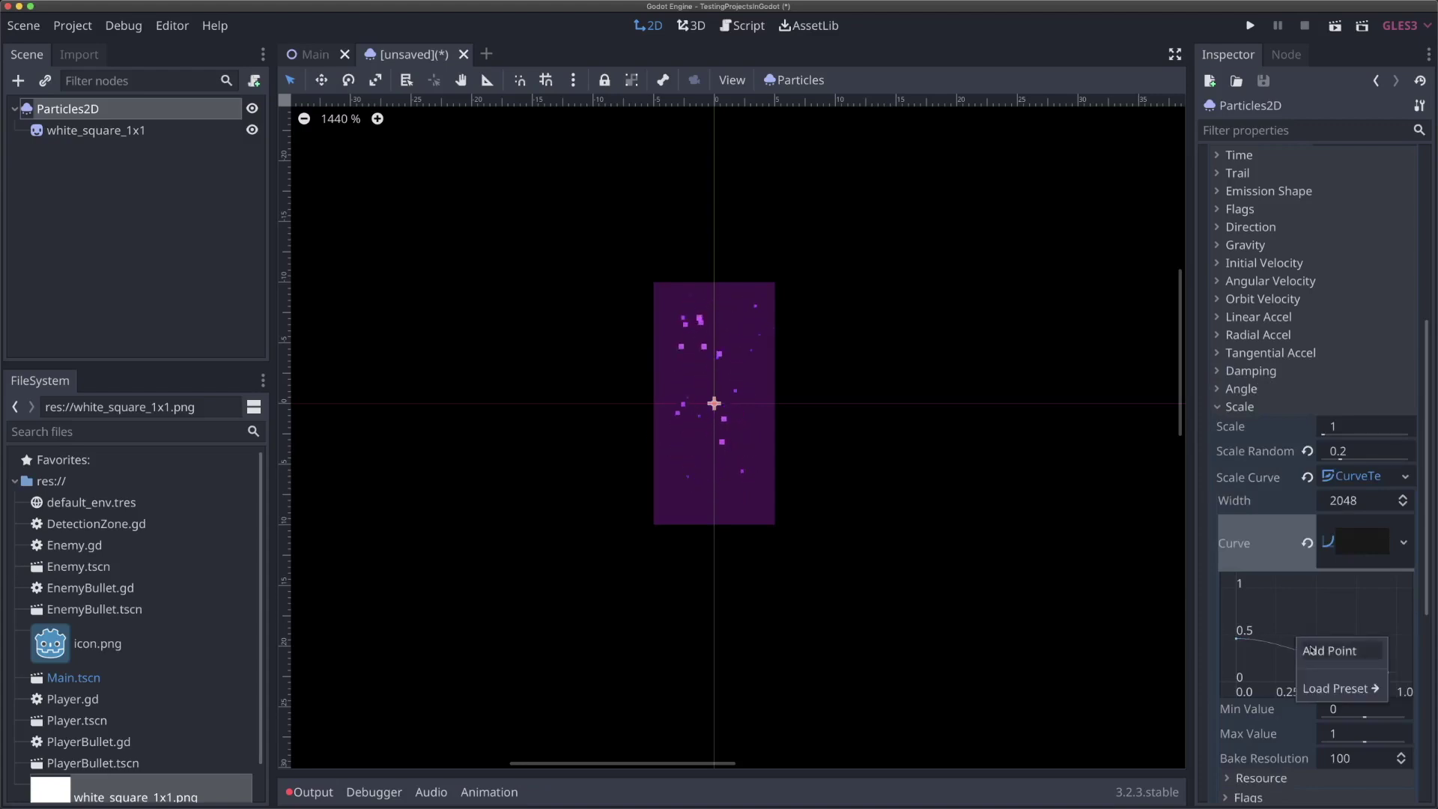
{"action": "left_click", "coordinate": [1329, 650]}
{"action": "right_click", "coordinate": [1338, 641]}
{"action": "left_click", "coordinate": [1369, 653]}
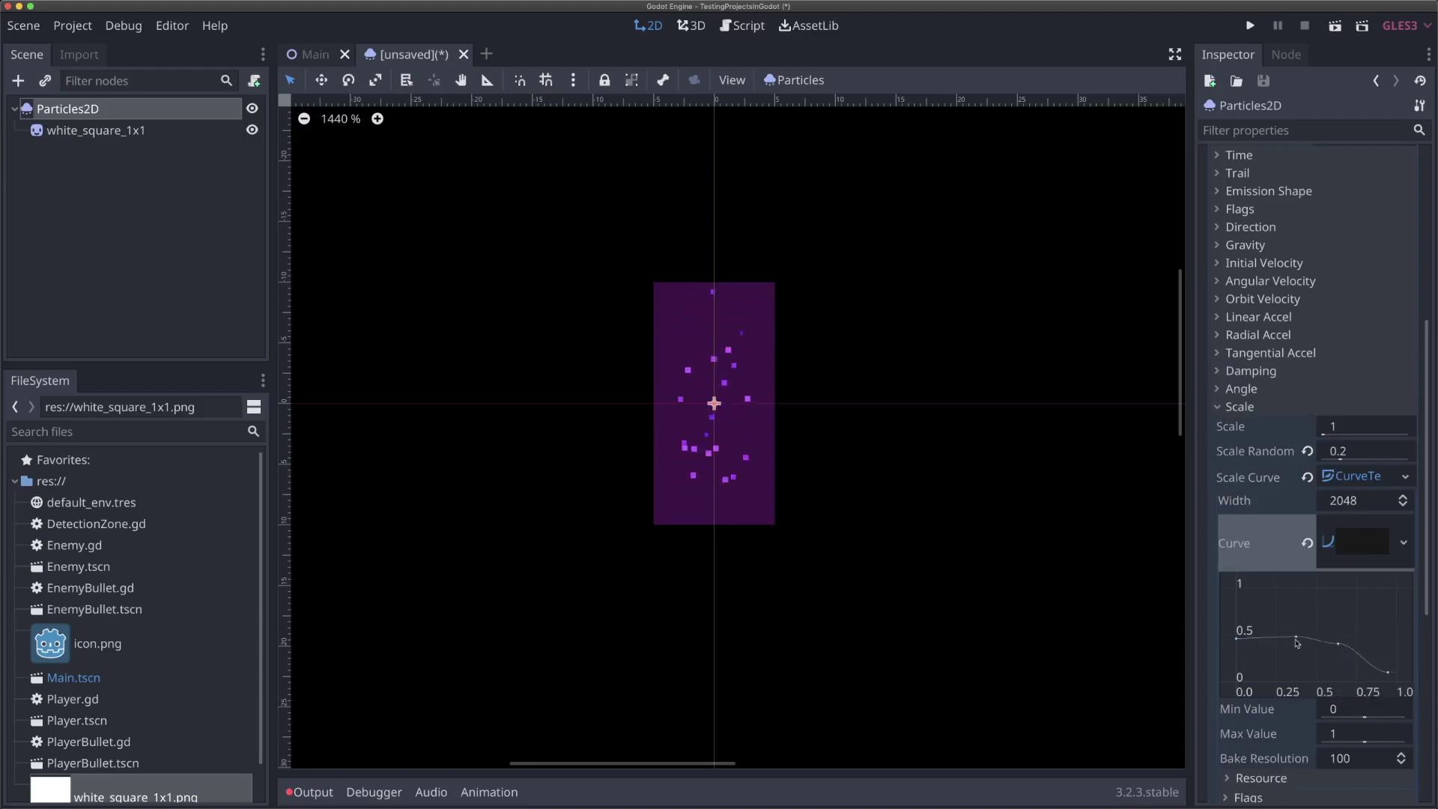
Reshape the scale curve to start near 0.25, peak at about 0.45, dip to nearly 0 and end around 0.3.
{"action": "left_click_drag", "start_coordinate": [1297, 638], "coordinate": [1395, 659]}
{"action": "left_click", "coordinate": [1388, 674]}
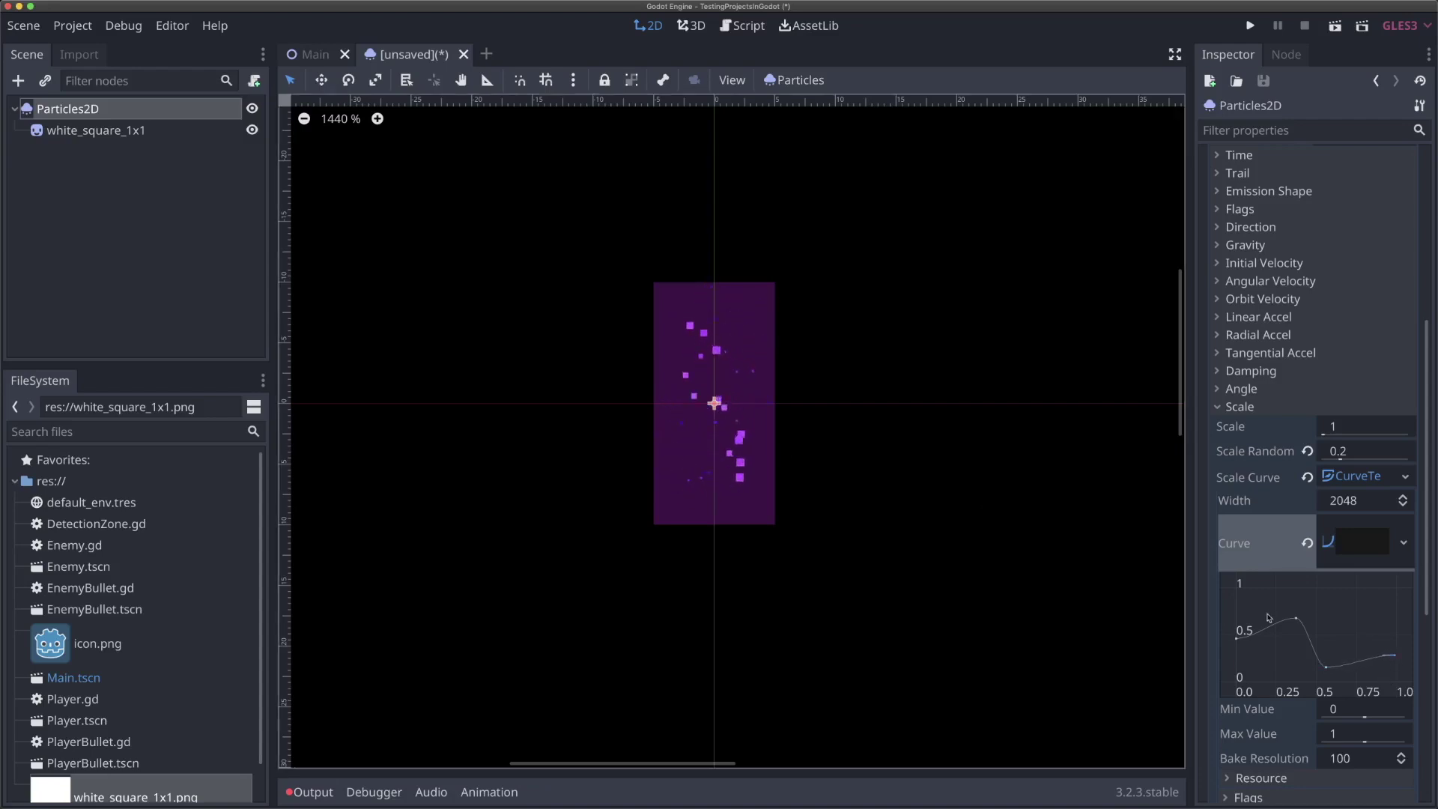
{"action": "left_click_drag", "start_coordinate": [1237, 638], "coordinate": [1237, 657]}
{"action": "left_click_drag", "start_coordinate": [1296, 618], "coordinate": [1280, 639]}
{"action": "left_click", "coordinate": [1326, 671]}
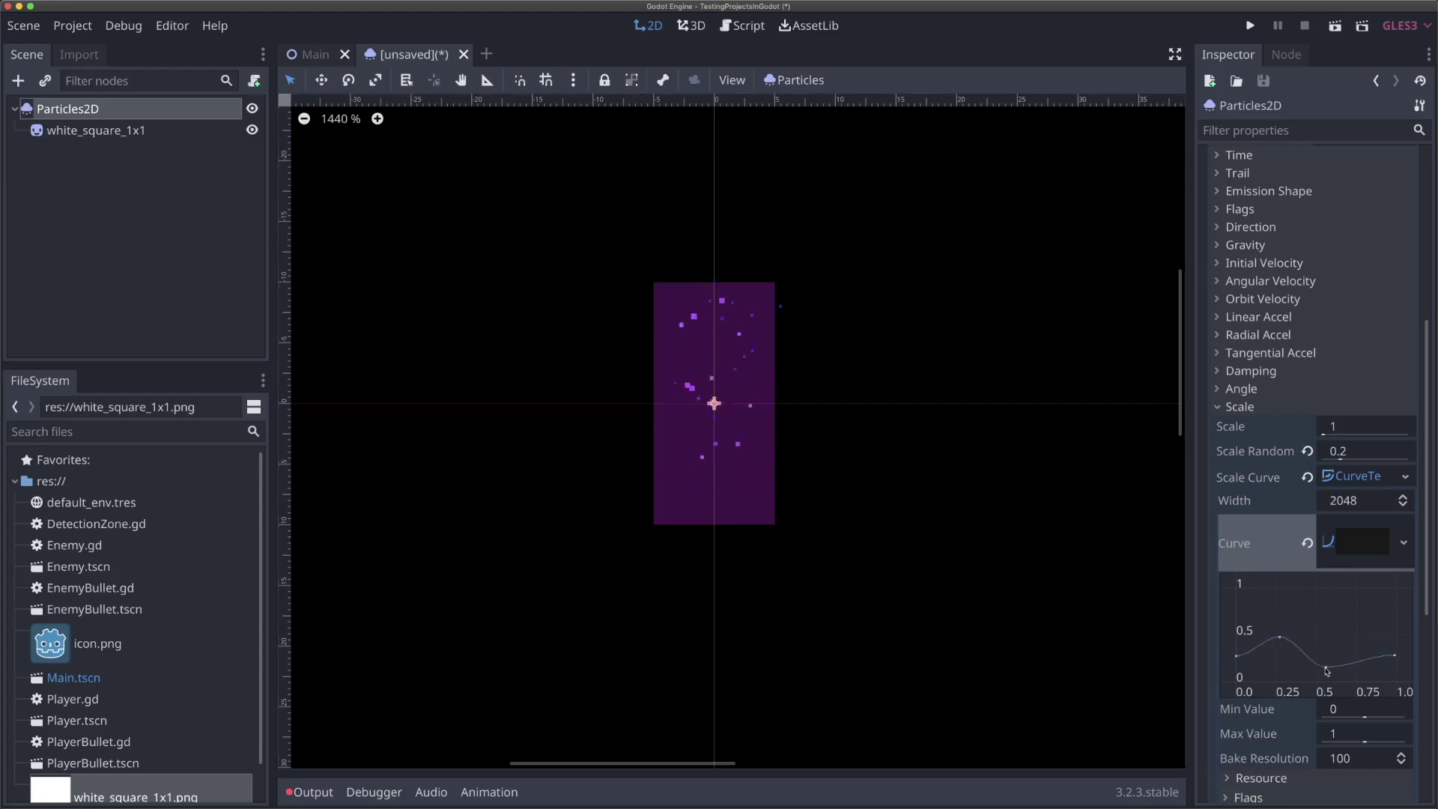
{"action": "left_click_drag", "start_coordinate": [1326, 666], "coordinate": [1309, 675]}
{"action": "left_click", "coordinate": [1395, 657]}
{"action": "left_click_drag", "start_coordinate": [1395, 657], "coordinate": [1393, 651]}
{"action": "left_click", "coordinate": [1353, 537]}
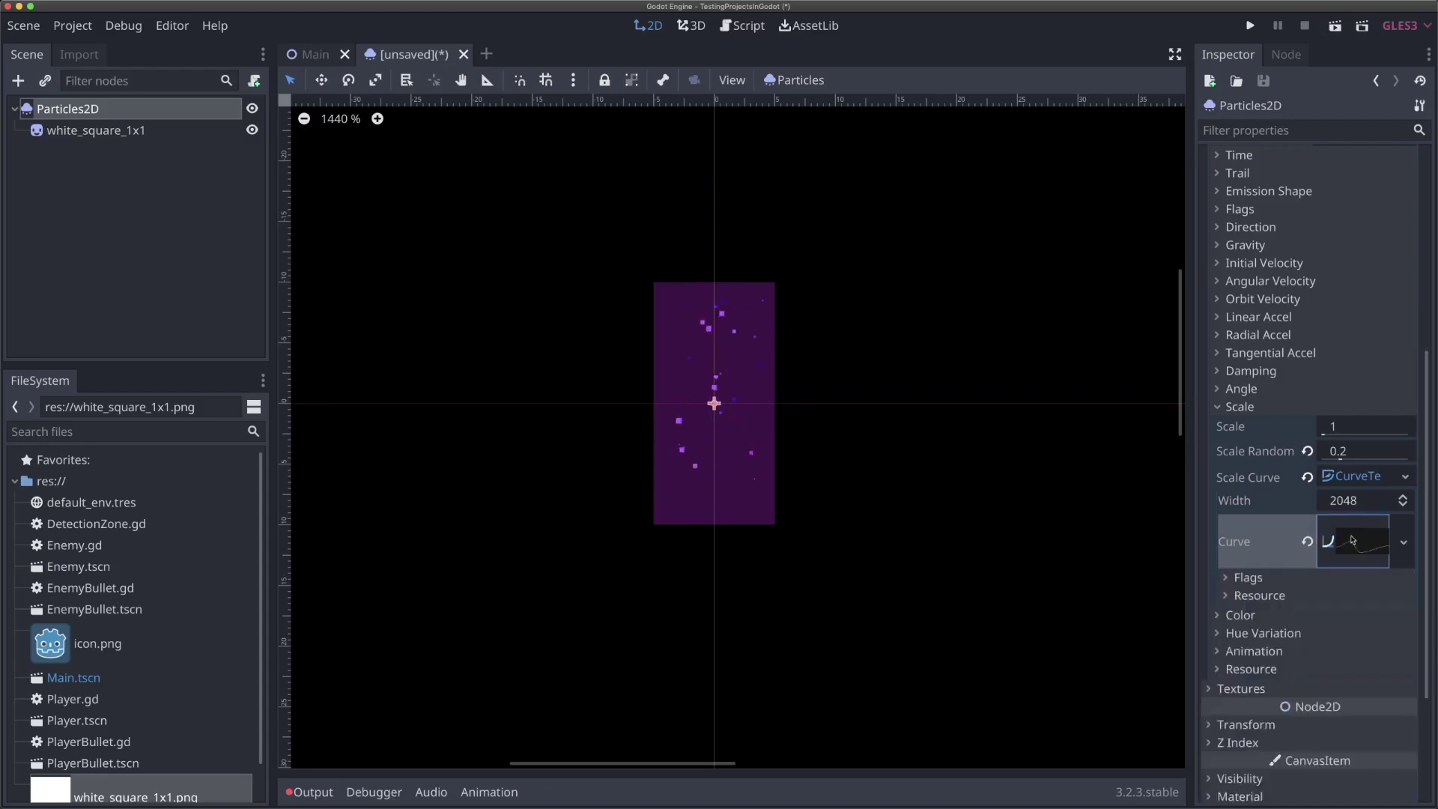
{"action": "left_click", "coordinate": [1248, 405]}
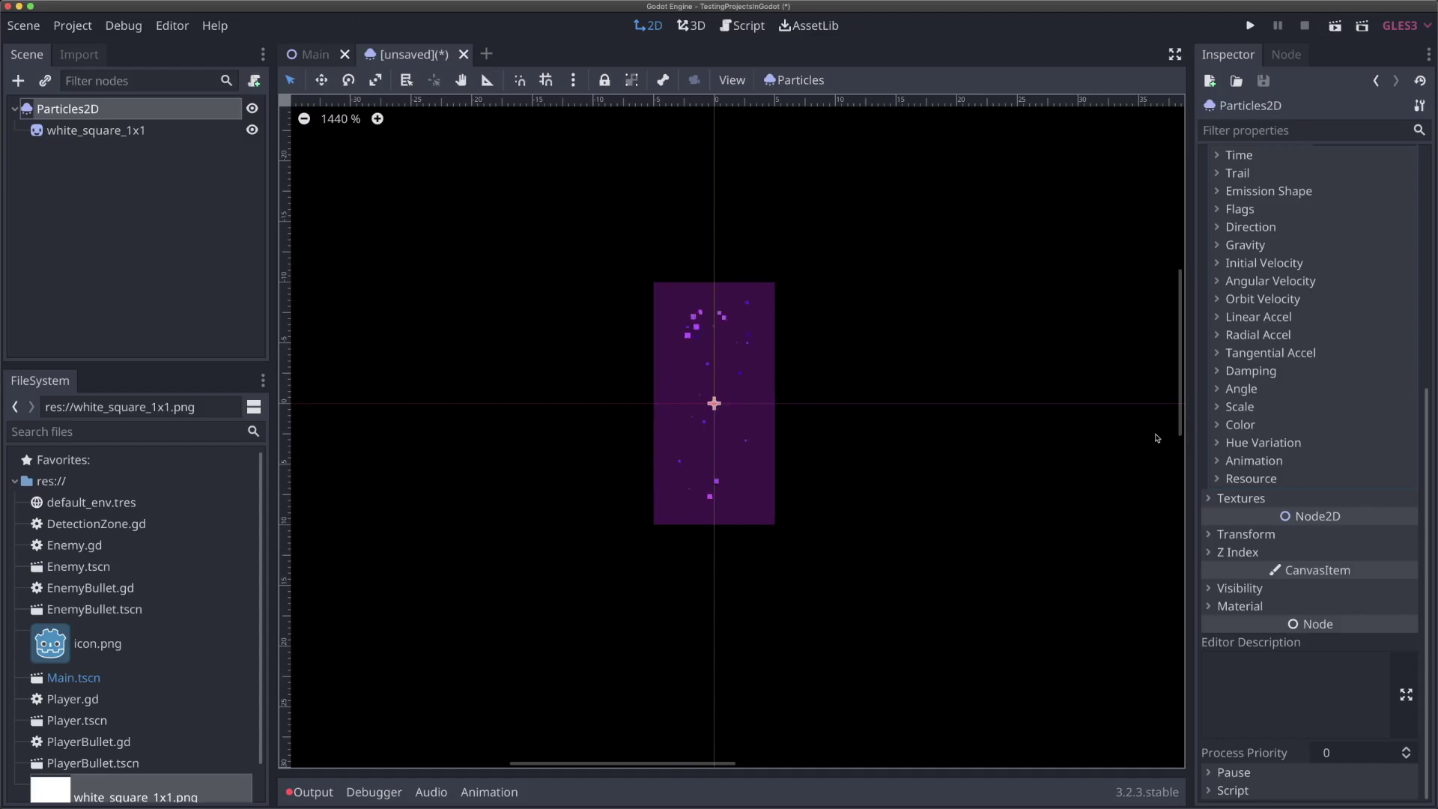
Try an explosiveness of 0.5 on the particles and reset it to its default.
{"action": "left_click", "coordinate": [1249, 179]}
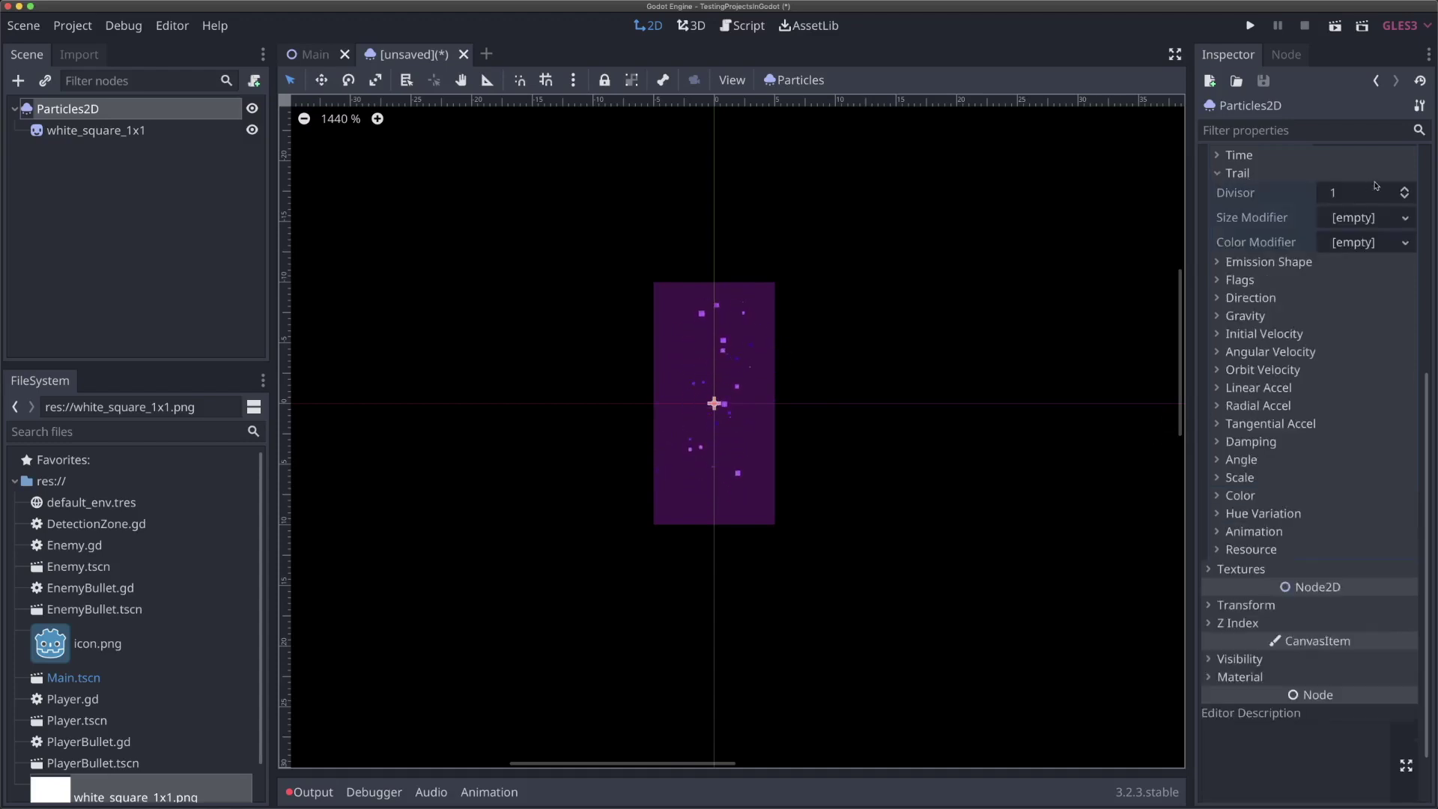
{"action": "scroll", "coordinate": [1241, 258], "scroll_direction": "up", "scroll_amount": 5}
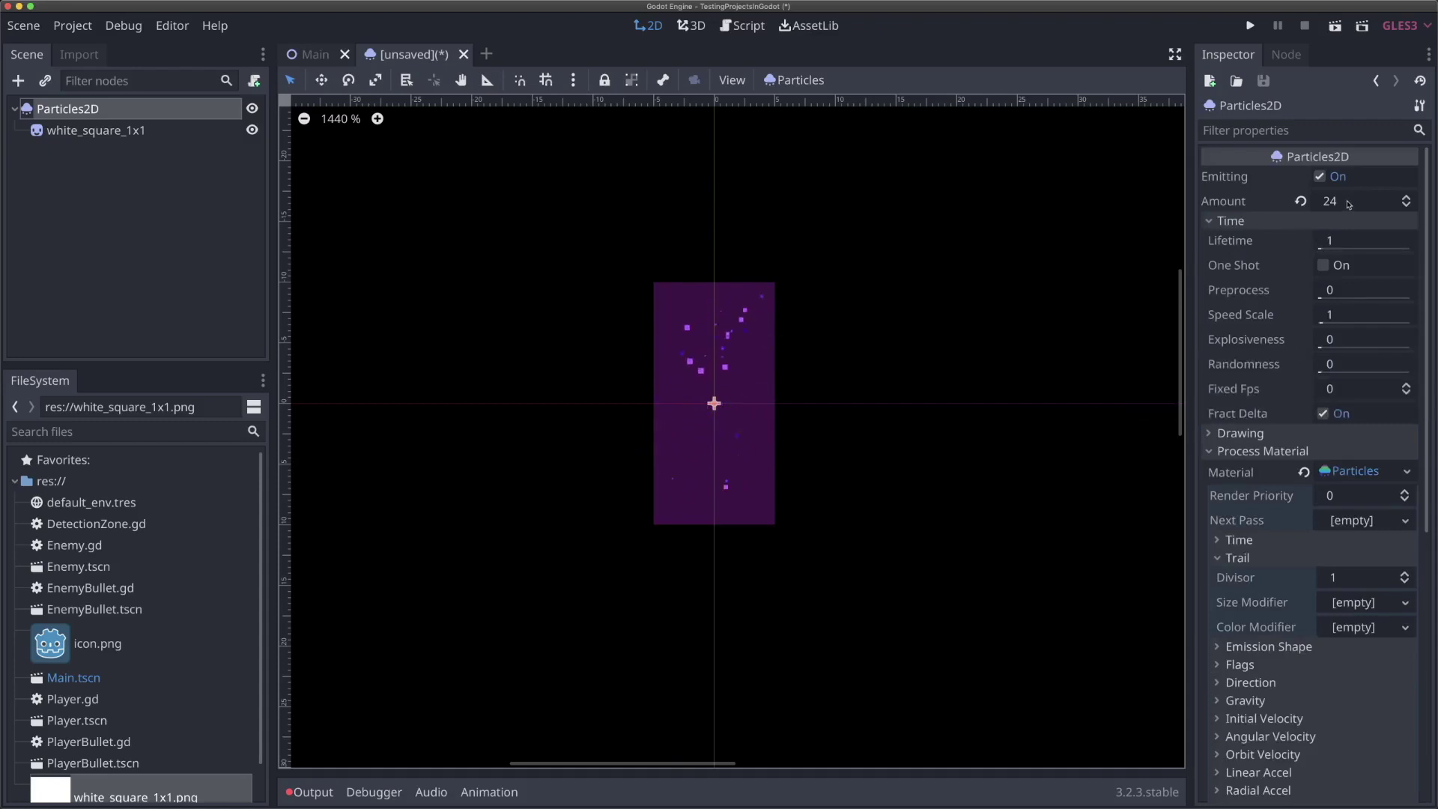
{"action": "left_click", "coordinate": [1340, 339]}
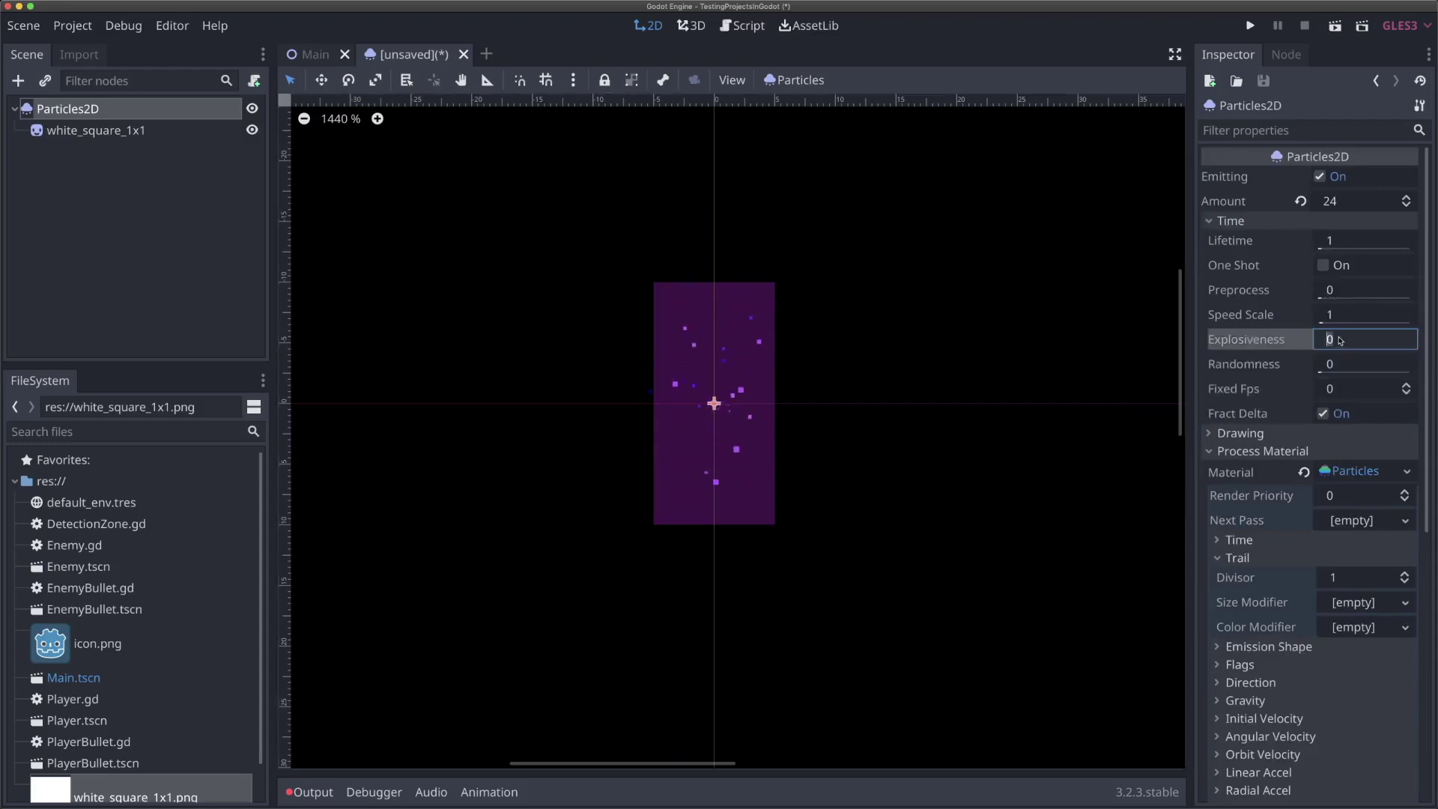
{"action": "type", "text": "0.5"}
{"action": "key", "text": "Return"}
{"action": "left_click", "coordinate": [1304, 339]}
Try raising the particles' trail divisor in two increments and reset it to its default.
{"action": "scroll", "coordinate": [1278, 455], "scroll_direction": "down", "scroll_amount": 5}
{"action": "left_click", "coordinate": [1405, 416]}
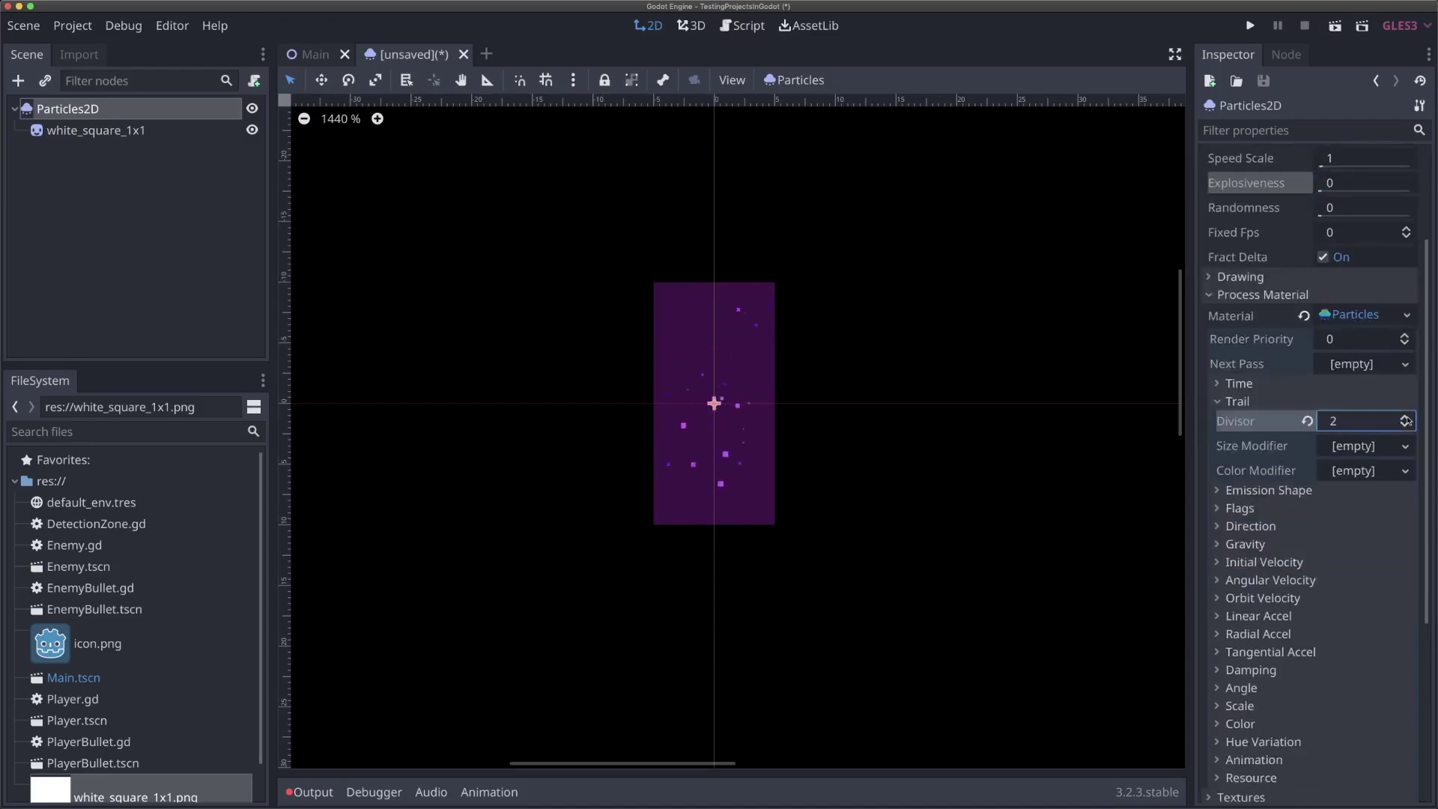
{"action": "left_click", "coordinate": [1406, 416]}
{"action": "left_click", "coordinate": [1307, 421]}
{"action": "left_click", "coordinate": [1271, 404]}
{"action": "scroll", "coordinate": [1036, 435], "scroll_direction": "up", "scroll_amount": 2}
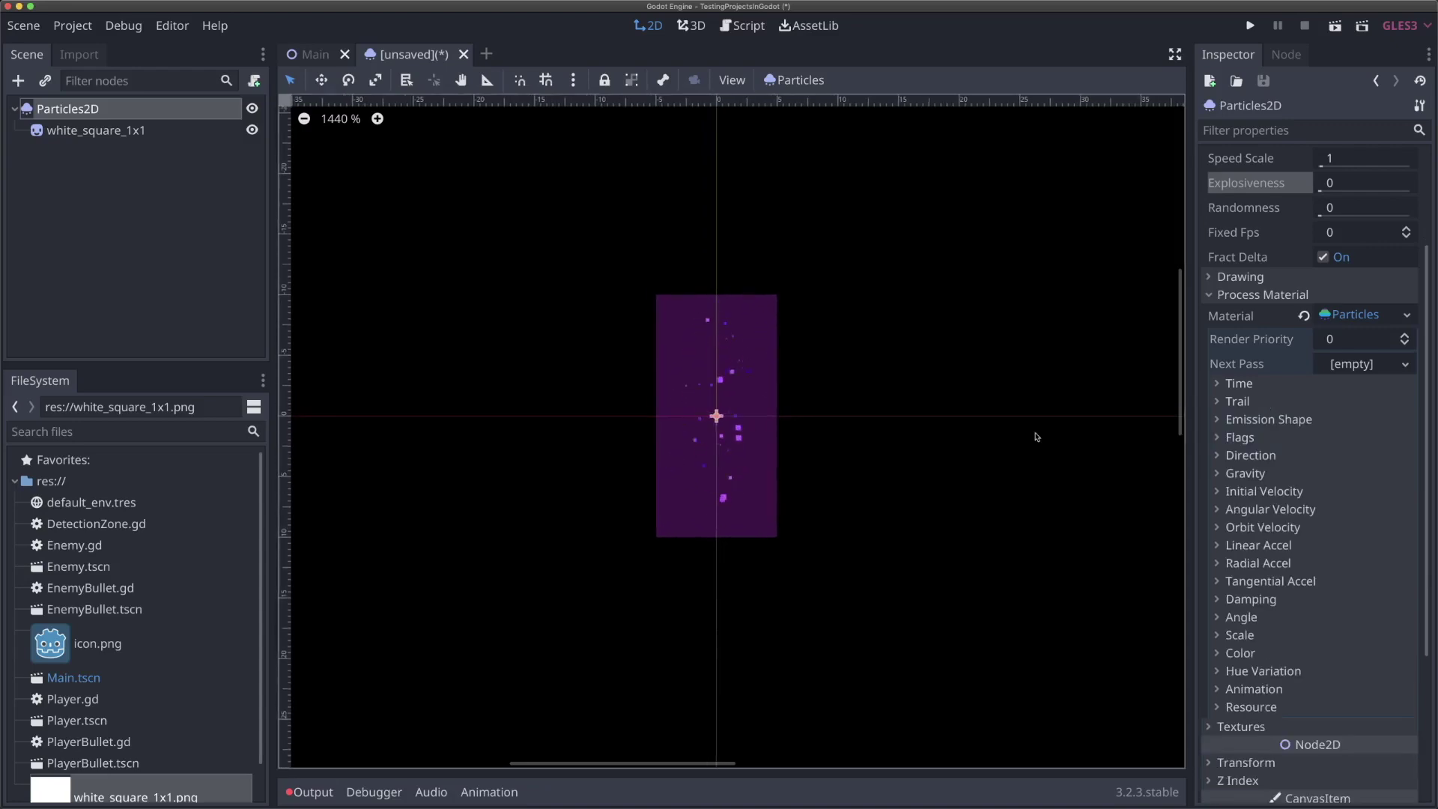